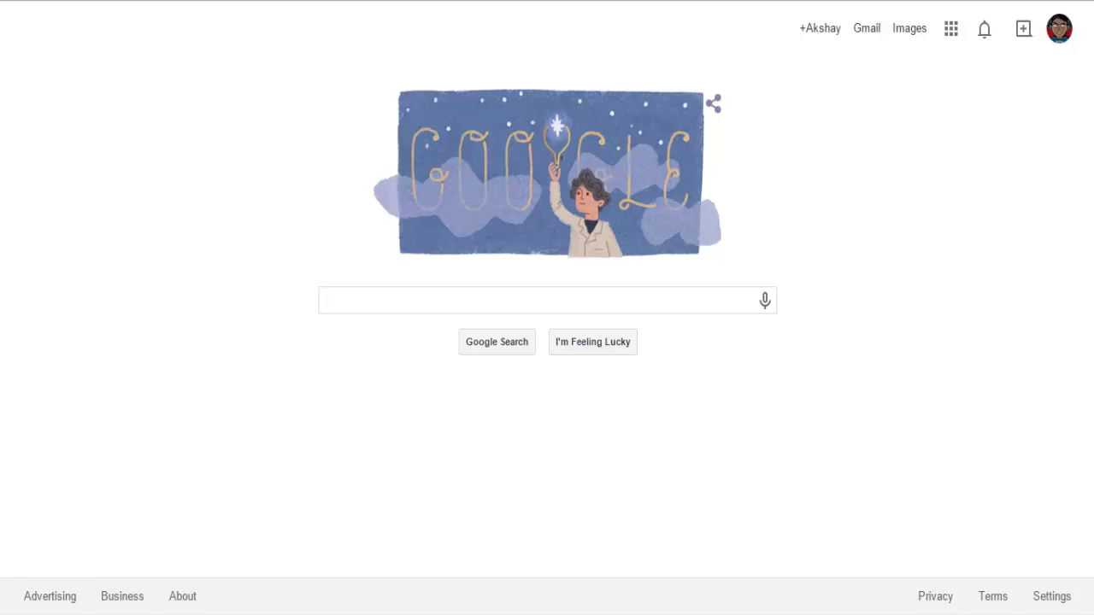
Step: Search Google for drupal and open the official Drupal.org website
click(642, 300)
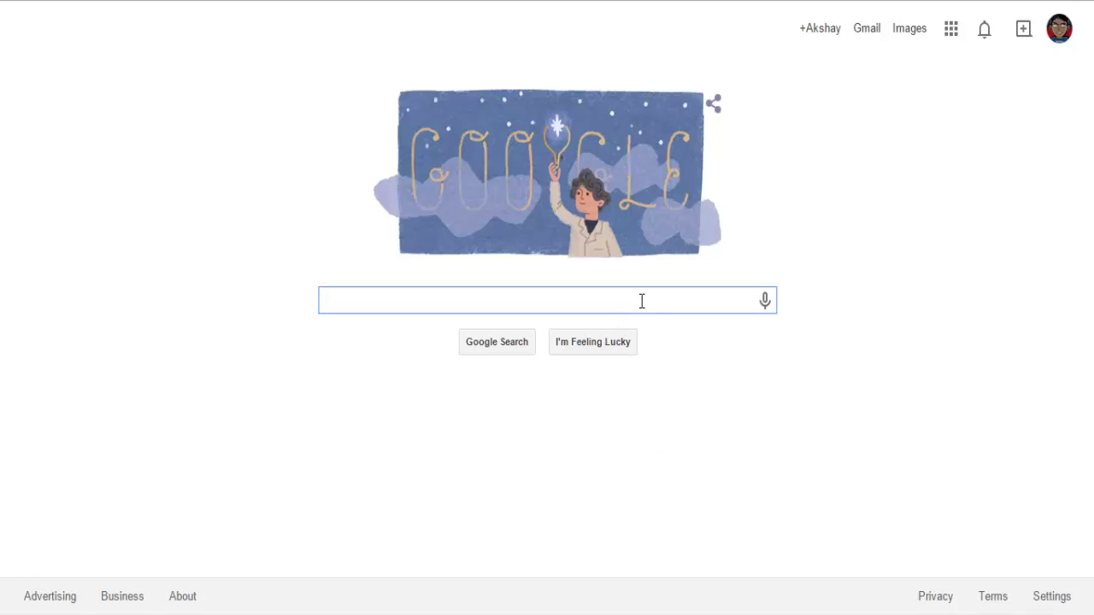
text(drupal)
key(Return)
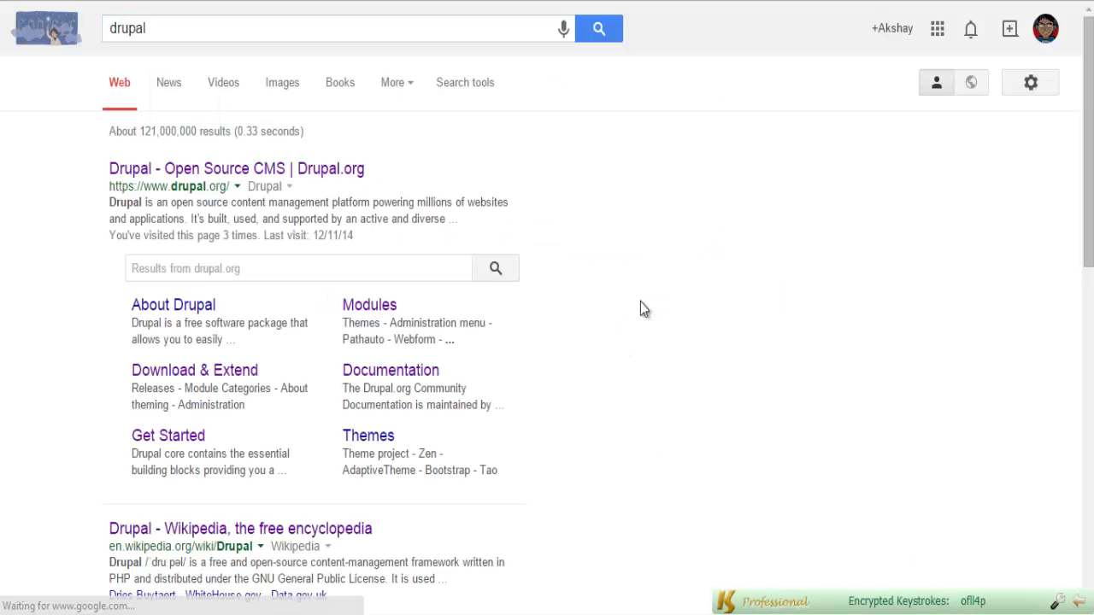
click(356, 170)
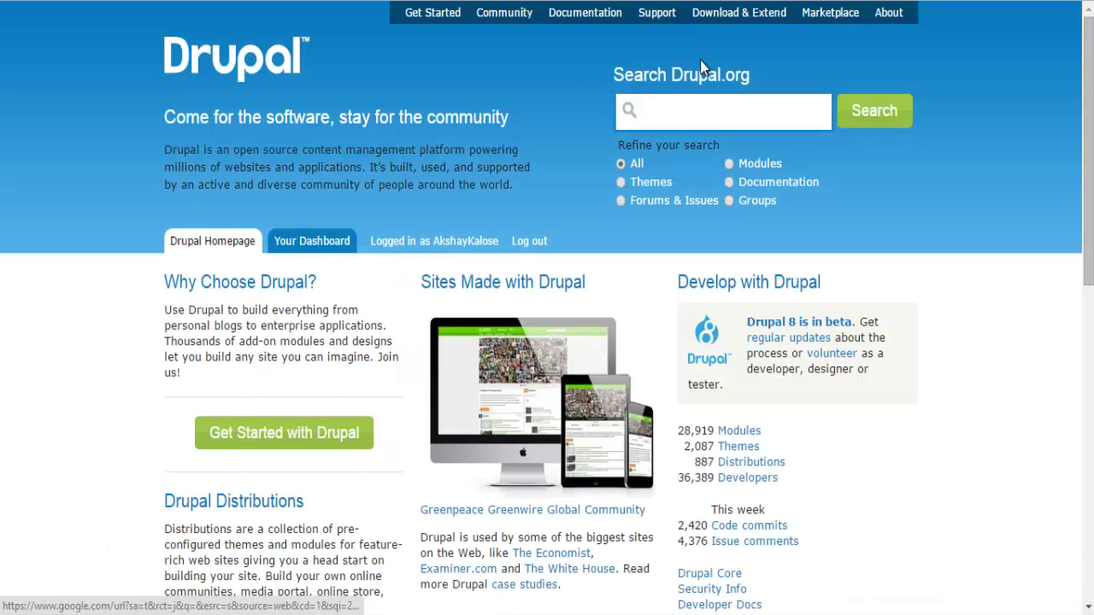
Step: Open the Drupal Core page in Drupal.org's Download & Extend section and look through it
click(751, 18)
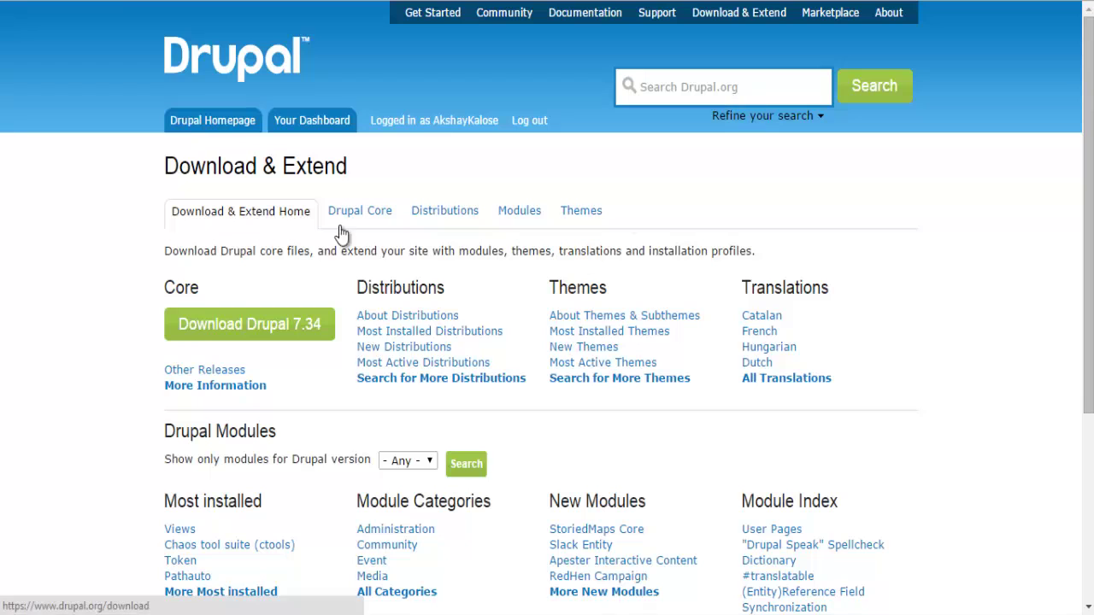
click(389, 214)
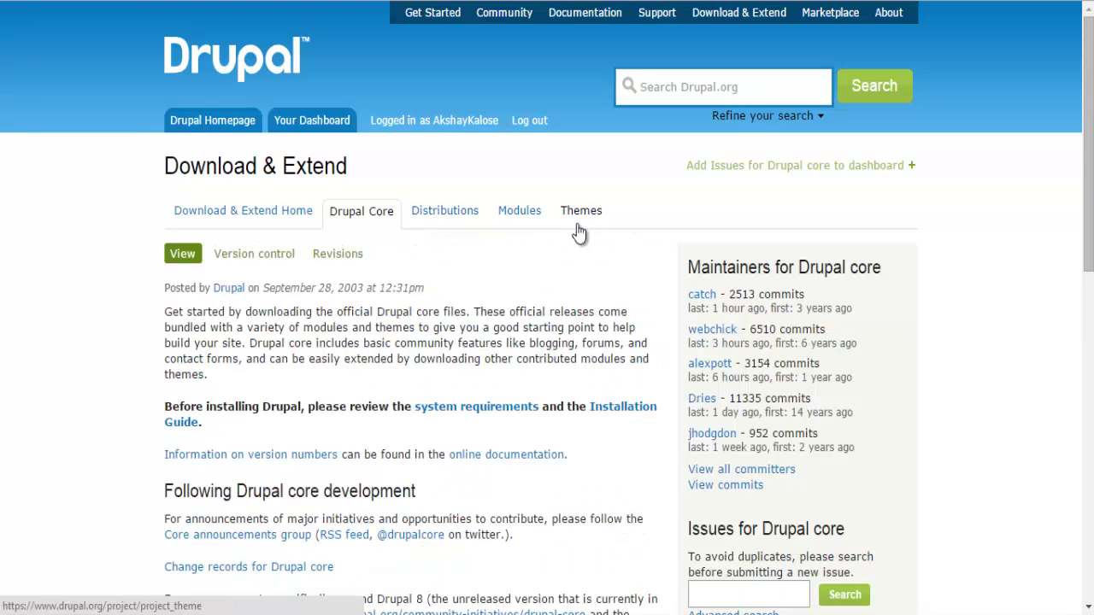
scroll(581, 213, down, 10)
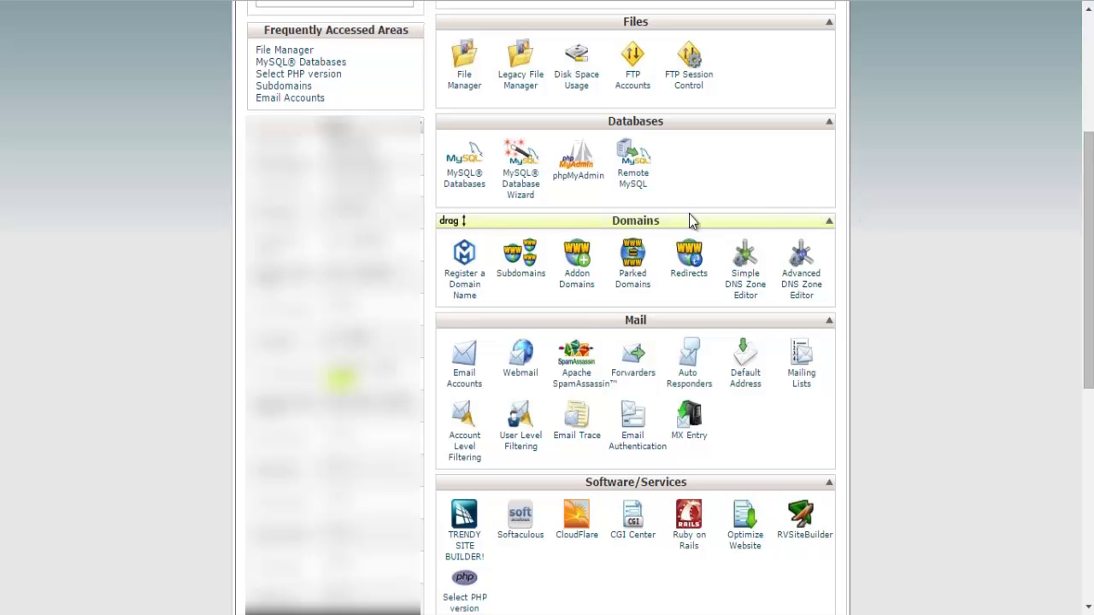
Step: Create a MySQL database named dogs in the hosting control panel and return to the database management page
click(477, 190)
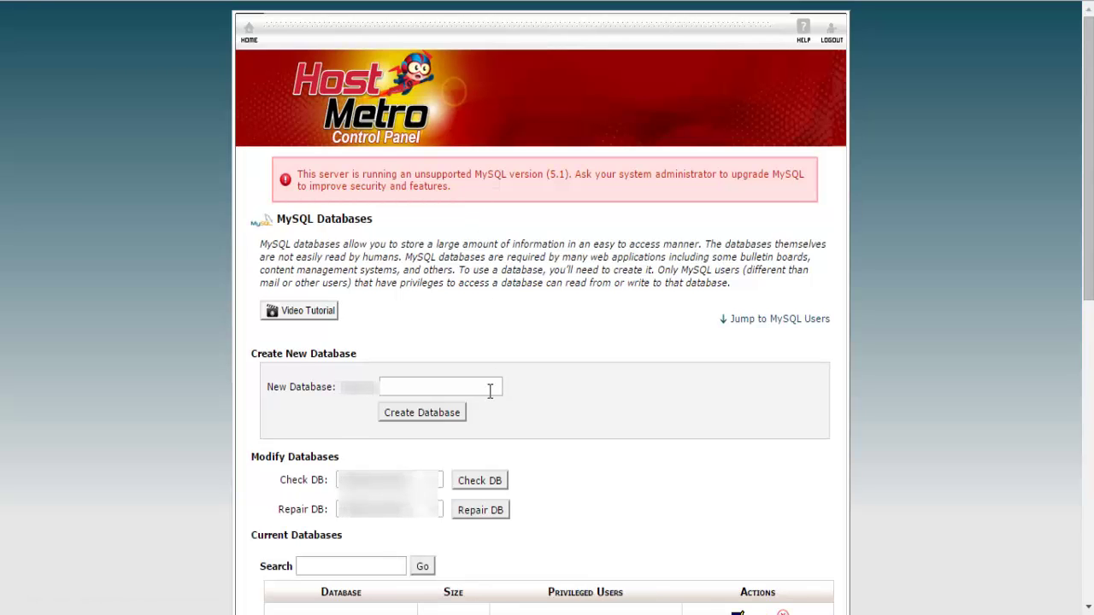
click(489, 387)
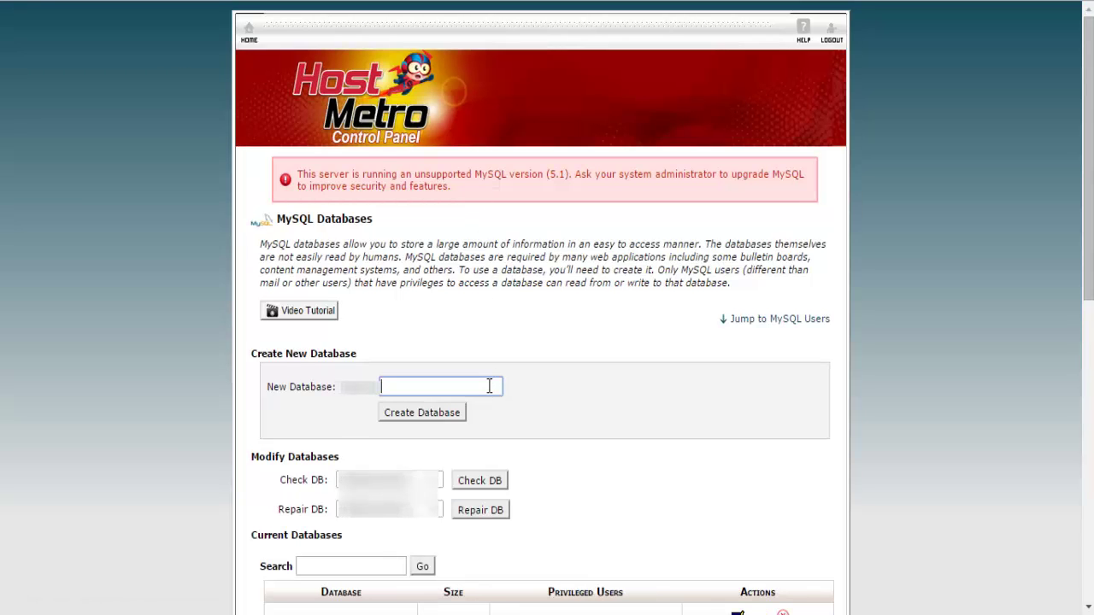
text(dogs)
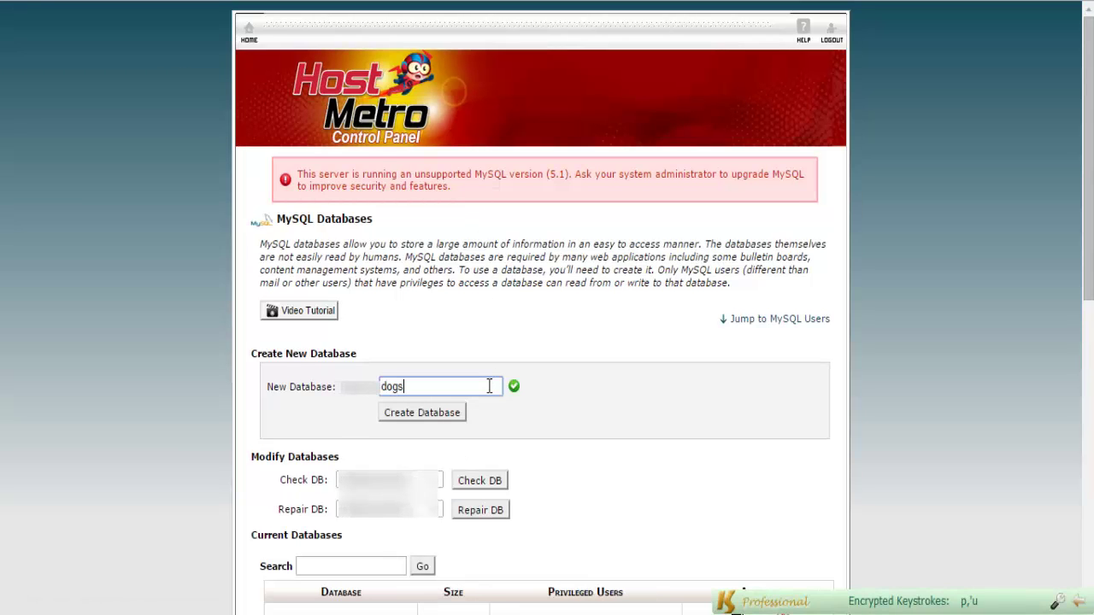
click(453, 416)
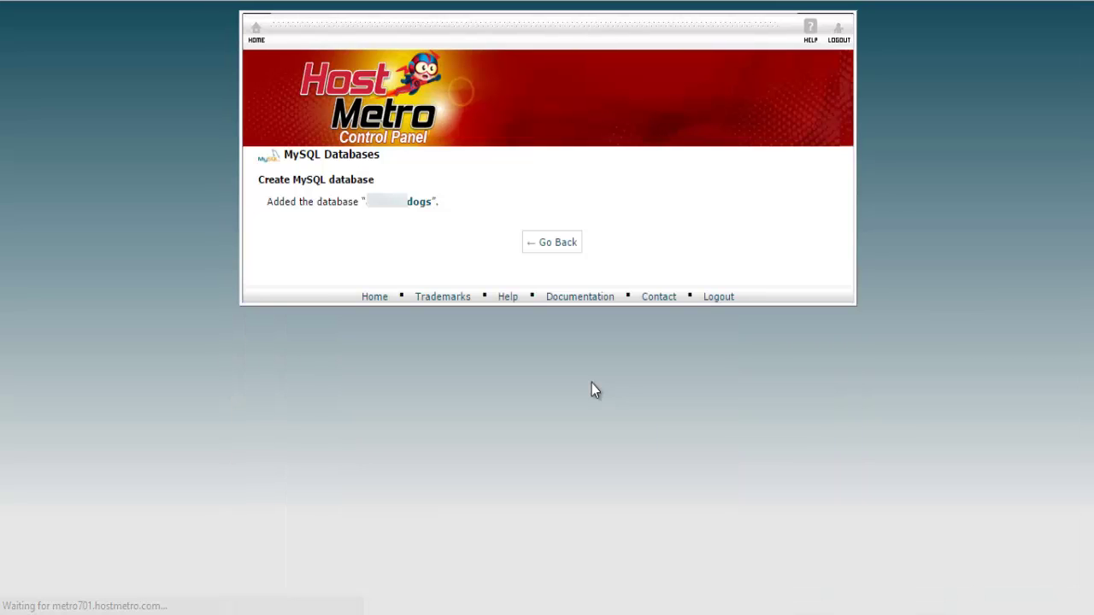
click(564, 243)
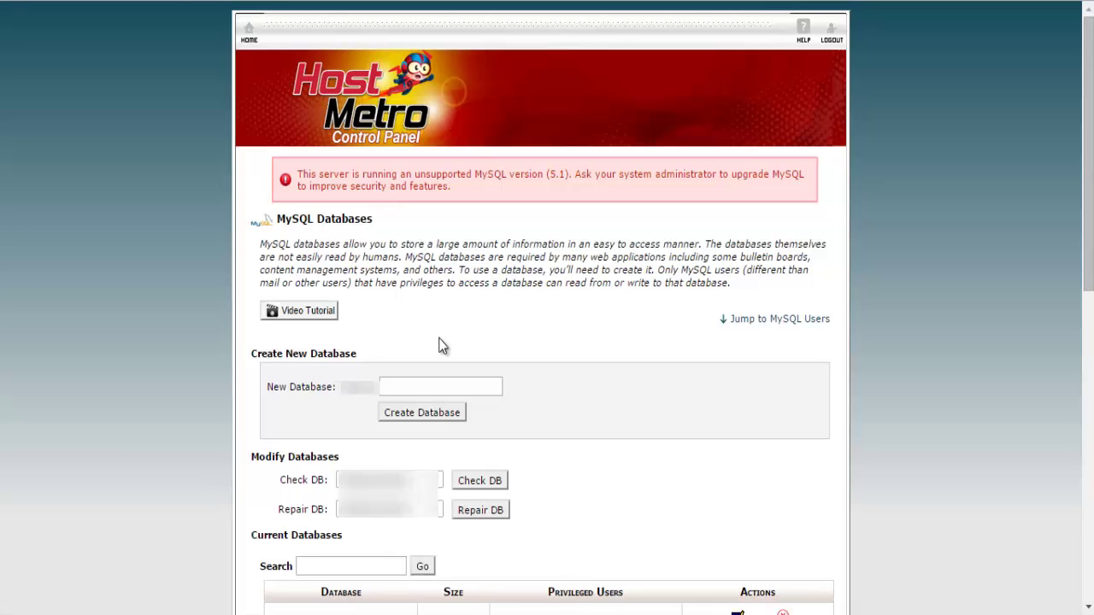
Step: Create a second MySQL database named cats and return to the database management page
click(452, 383)
text(cats)
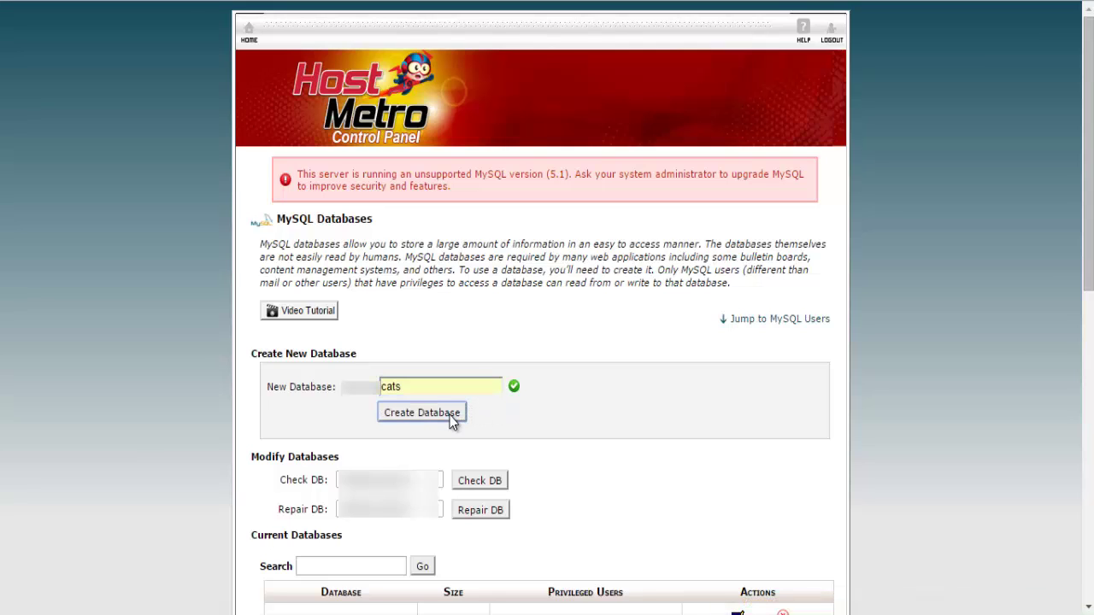
click(461, 416)
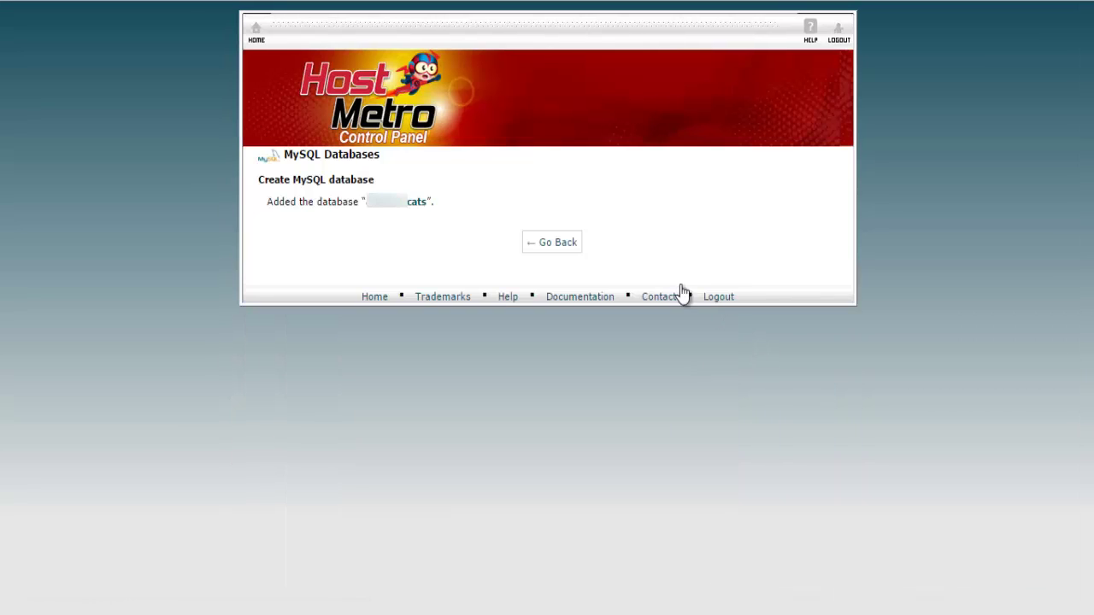
click(569, 244)
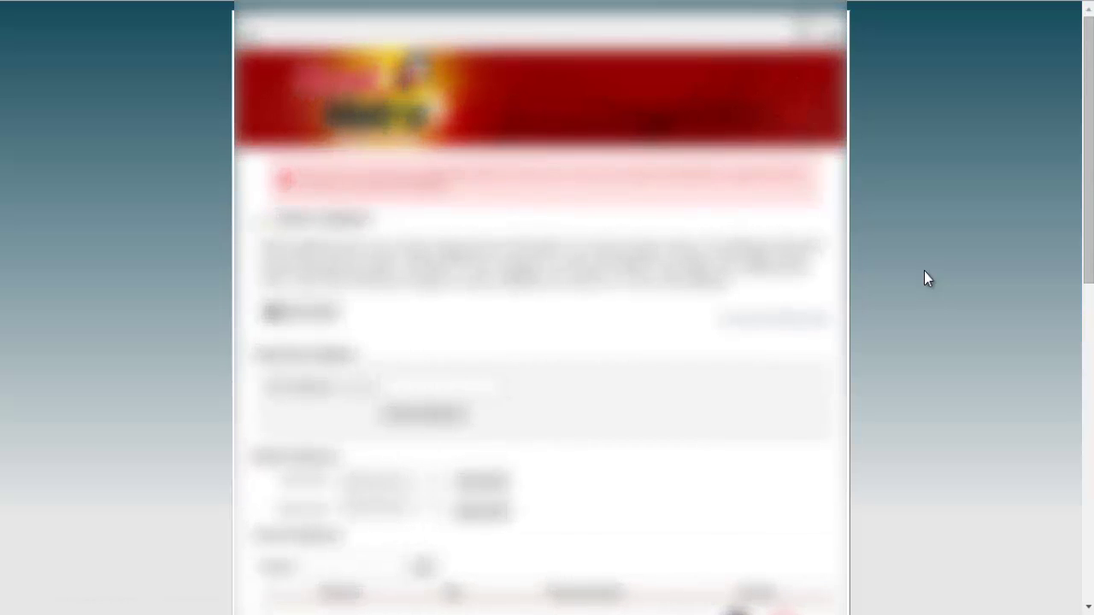
Step: Enter drupal as the username for a new MySQL user
scroll(924, 272, down, 5)
scroll(924, 270, down, 4)
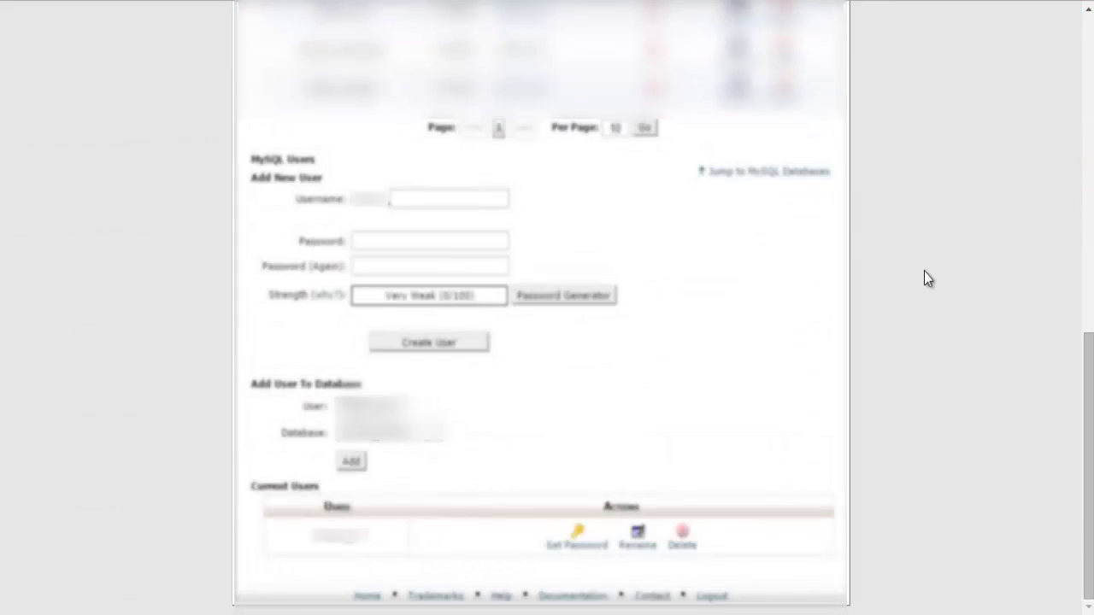
click(471, 198)
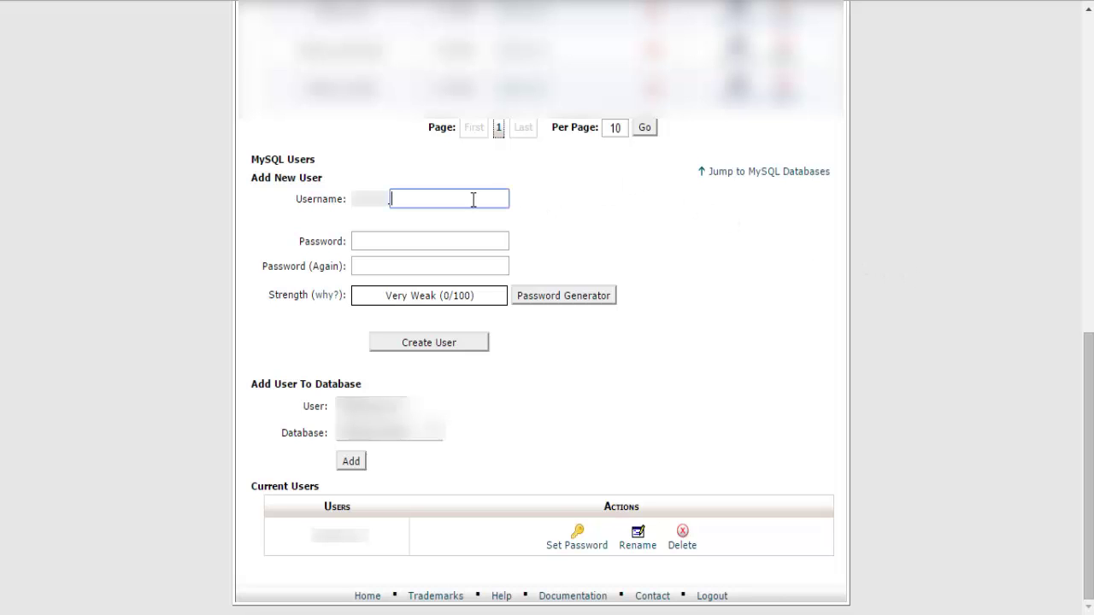
text(drupal)
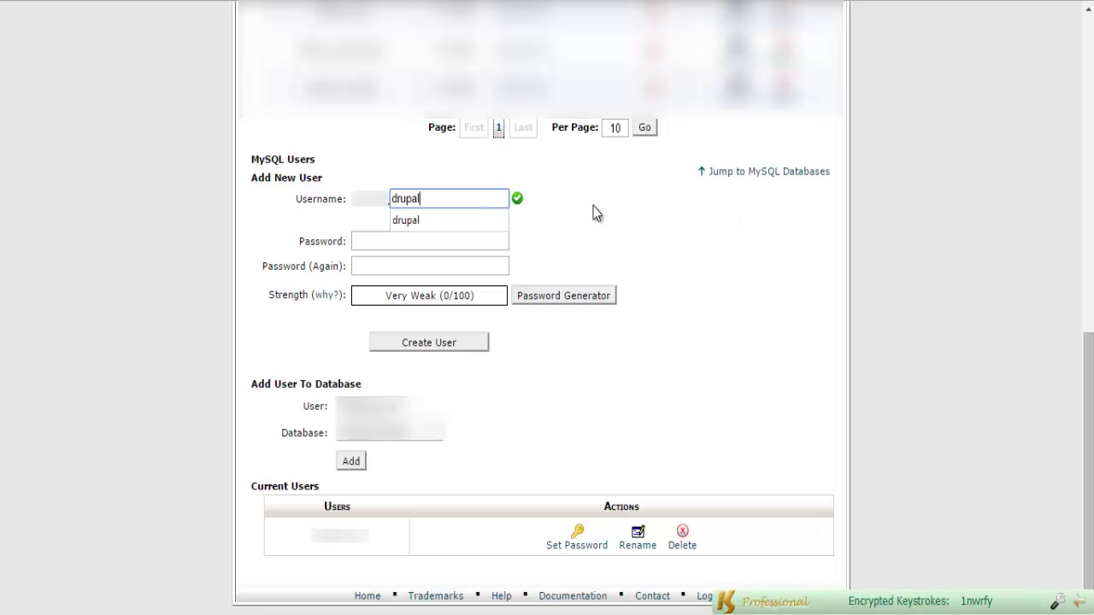
key(Down)
key(Return)
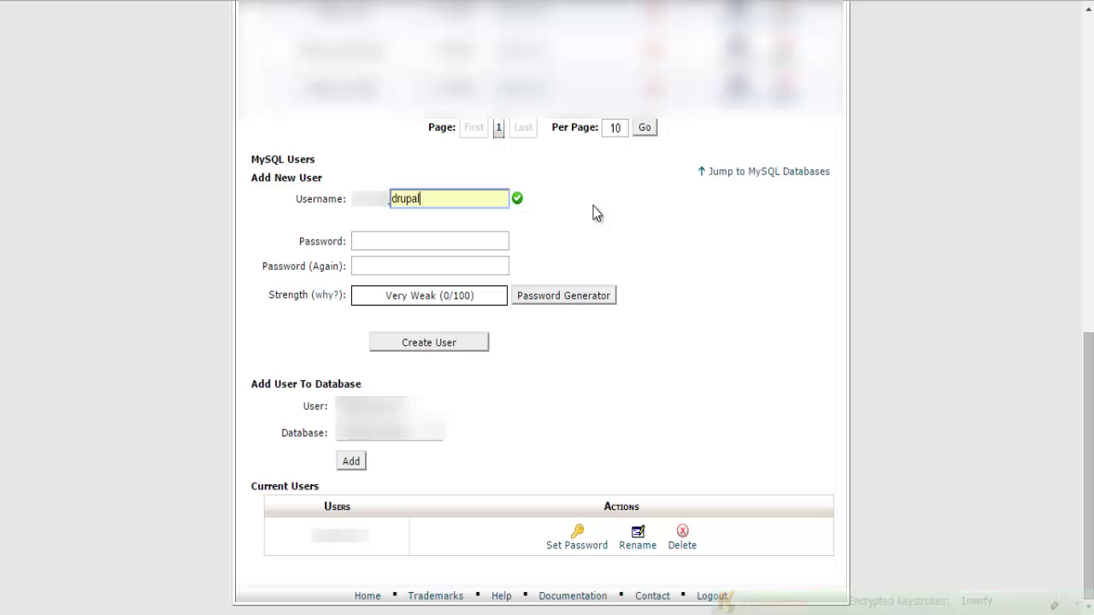
Step: Fill both password fields with a newly generated password, create the MySQL user, and return to the database management page
click(461, 240)
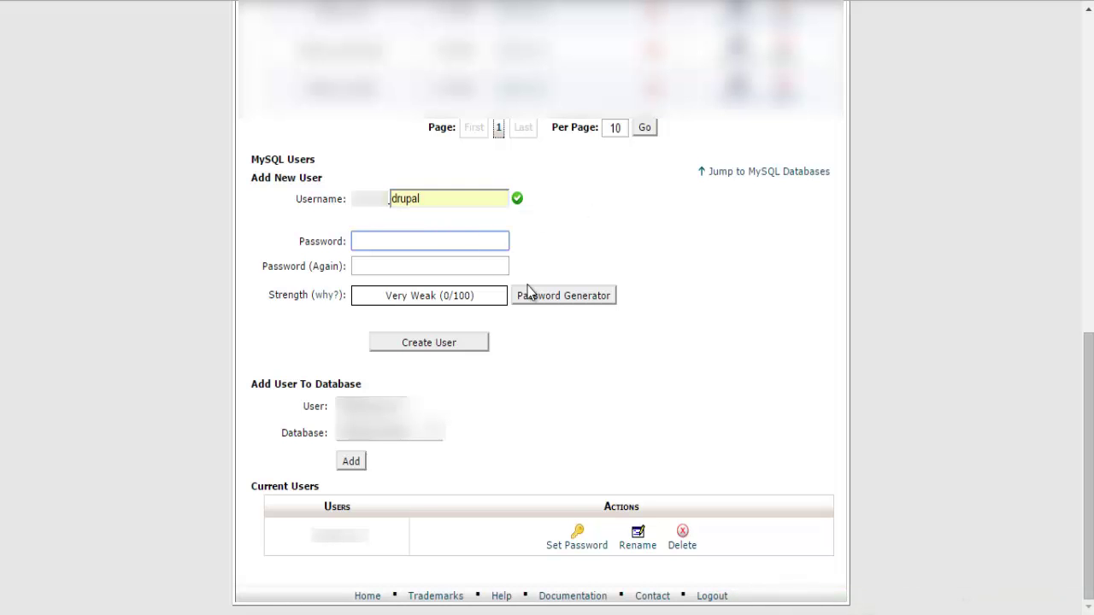
click(571, 299)
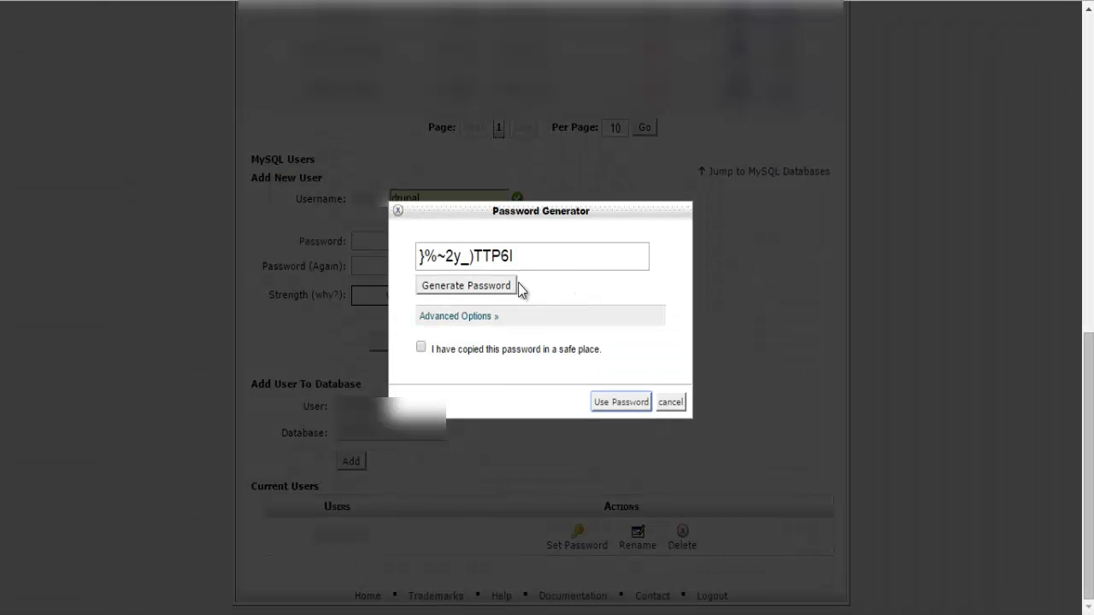
click(504, 287)
click(540, 259)
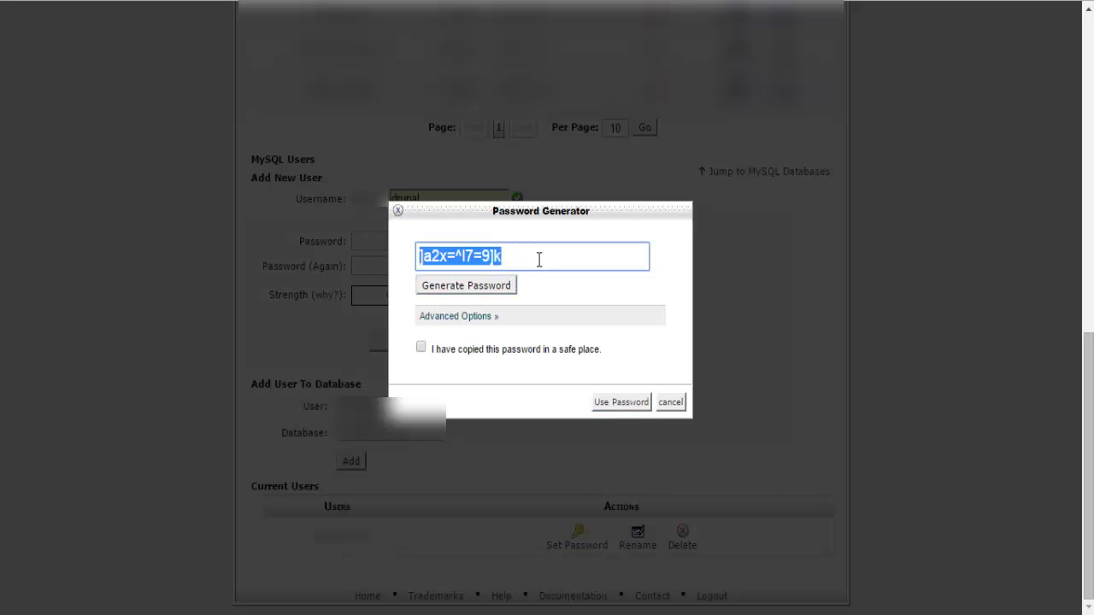
click(539, 349)
click(622, 403)
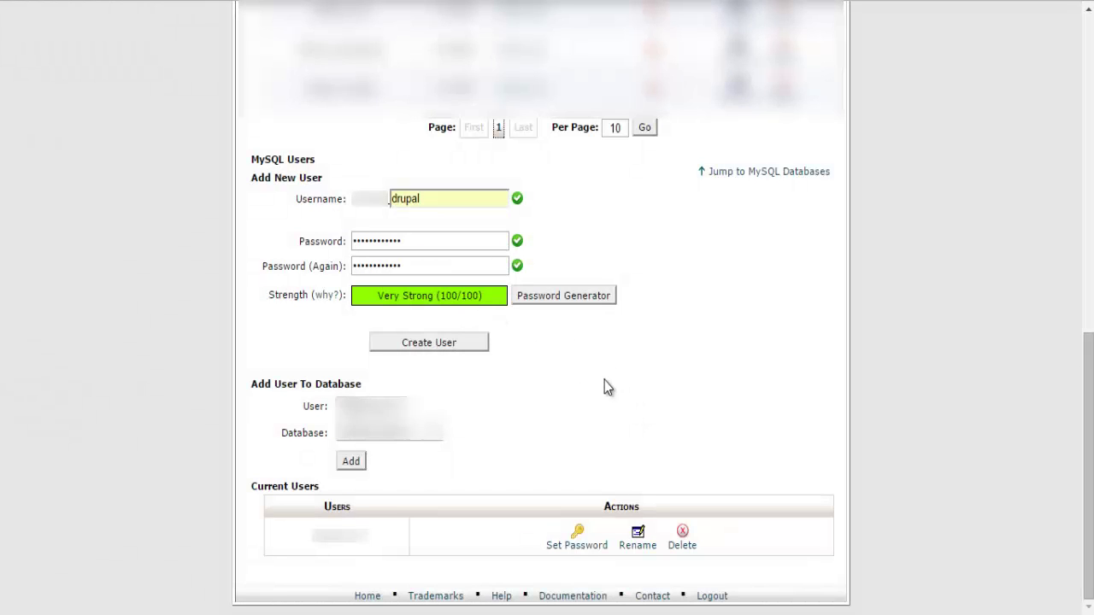
click(459, 344)
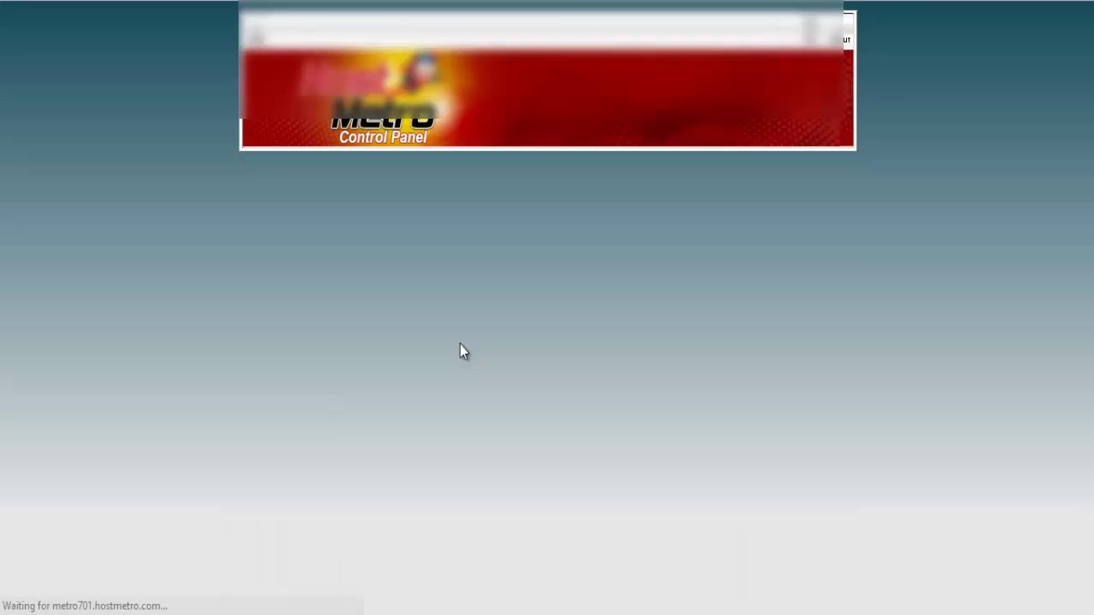
click(862, 96)
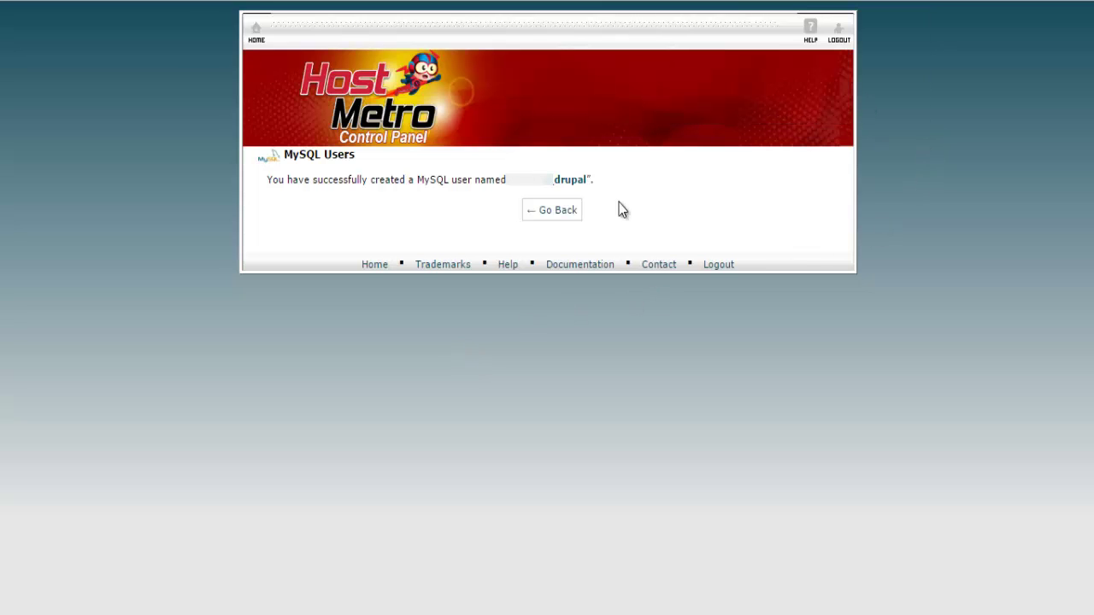
click(553, 210)
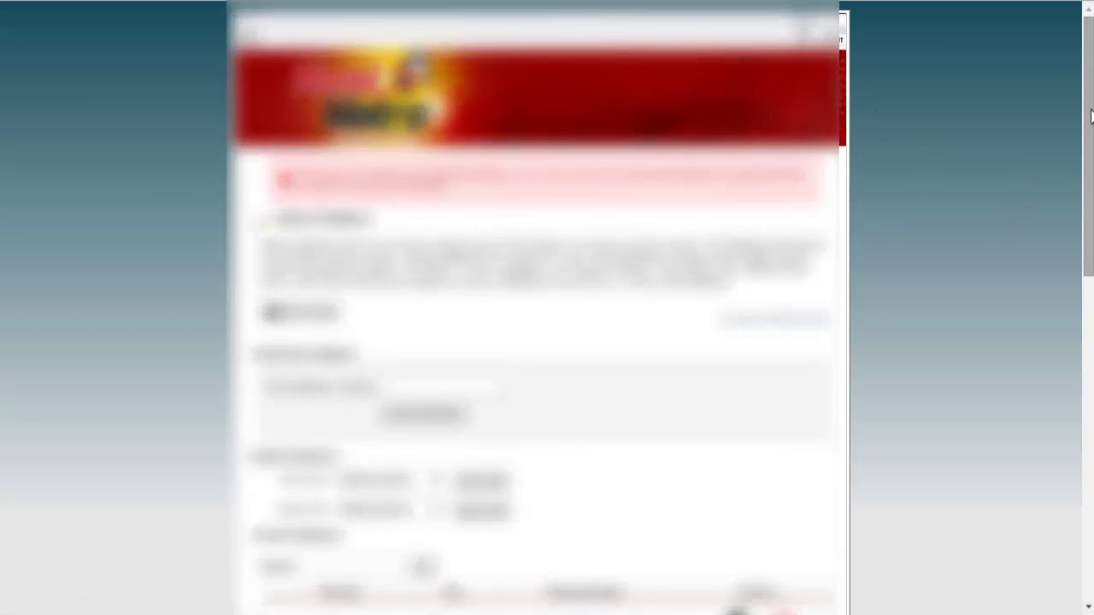
Step: Add the drupal MySQL user to the cats database
drag(1090, 116, 1087, 440)
click(402, 366)
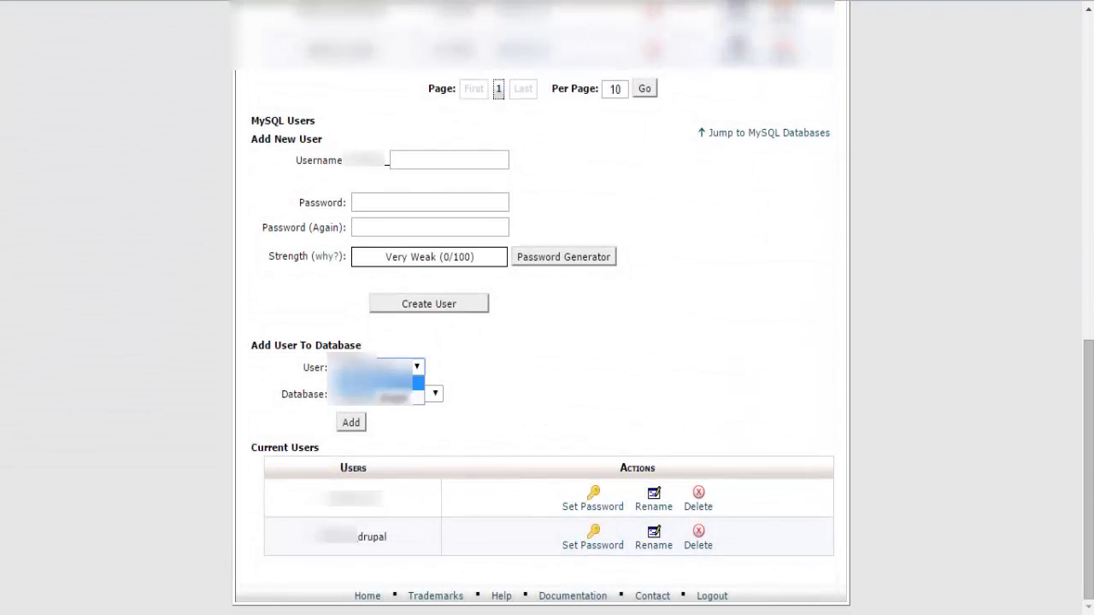
click(409, 398)
click(429, 395)
click(423, 419)
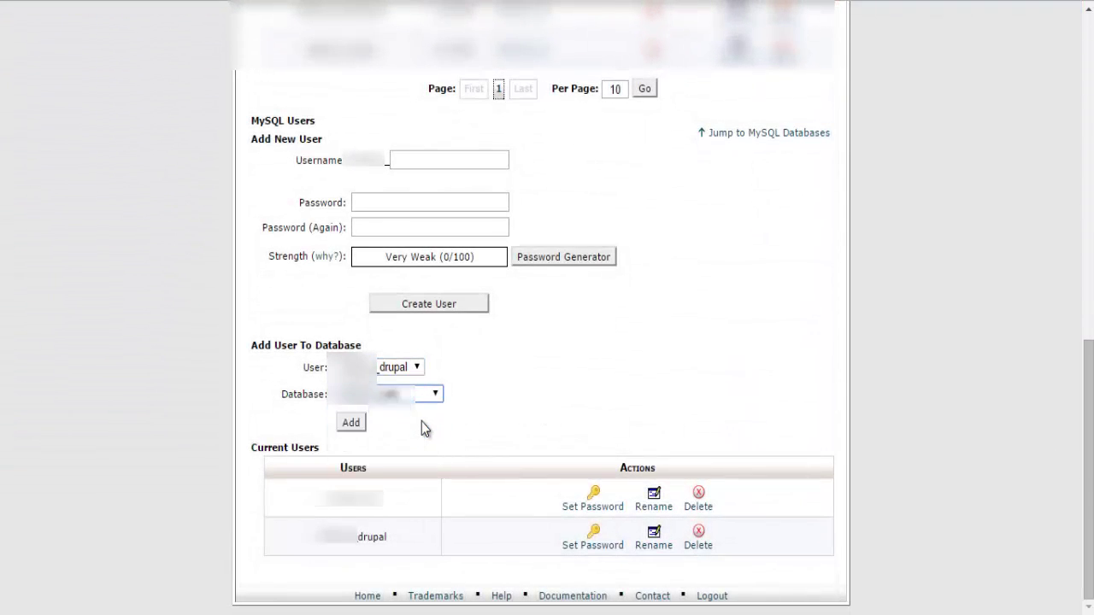
click(352, 423)
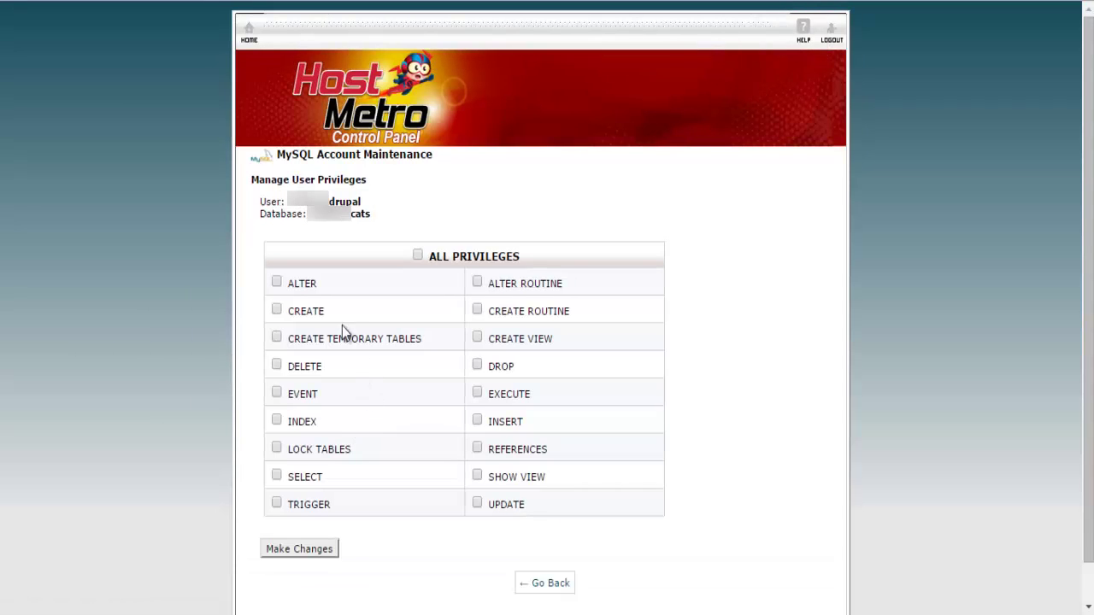
Step: Grant the user ALTER, CREATE, CREATE TEMPORARY TABLES, DELETE, DROP, INDEX, INSERT, SELECT and UPDATE on the cats database, and return to the databases page
click(314, 288)
click(314, 314)
click(315, 342)
click(314, 370)
click(312, 428)
click(505, 425)
click(313, 480)
click(516, 506)
click(317, 552)
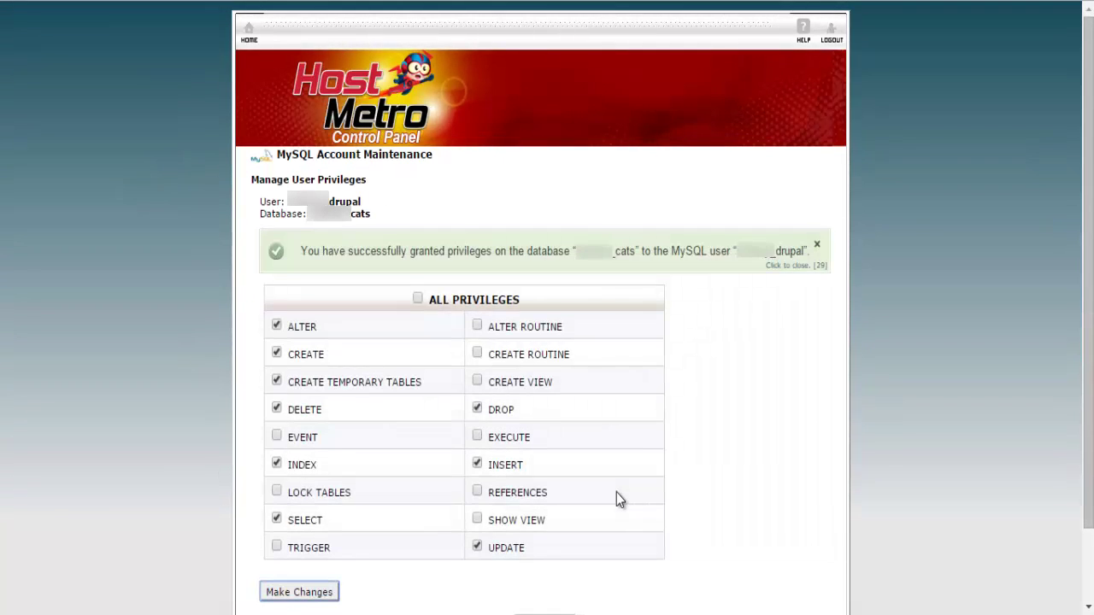
scroll(616, 500, down, 2)
click(556, 541)
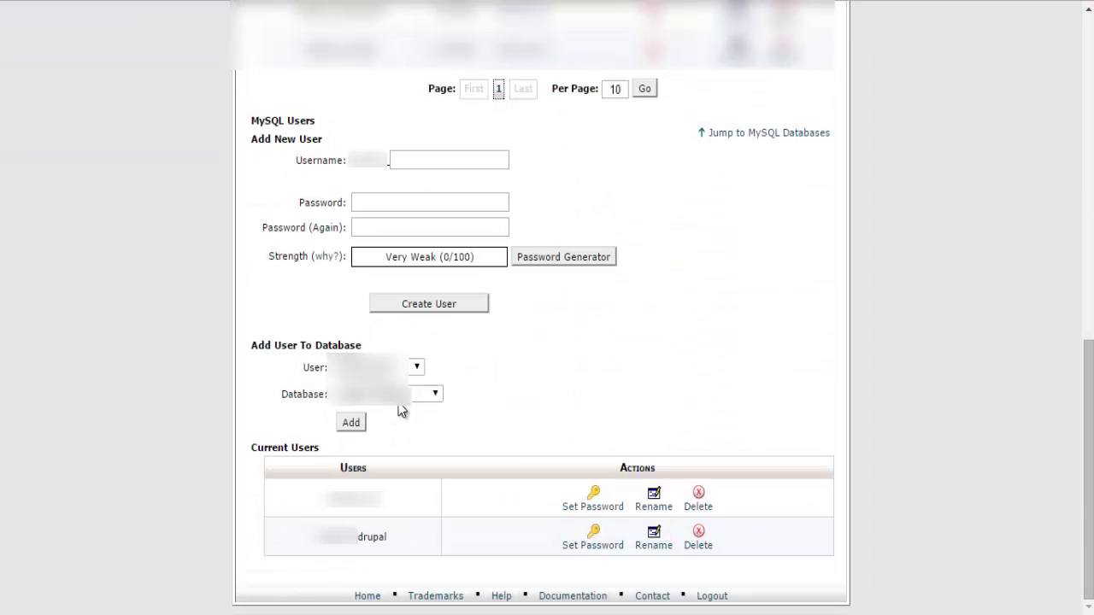
Step: Add the drupal MySQL user to the dogs database
click(416, 367)
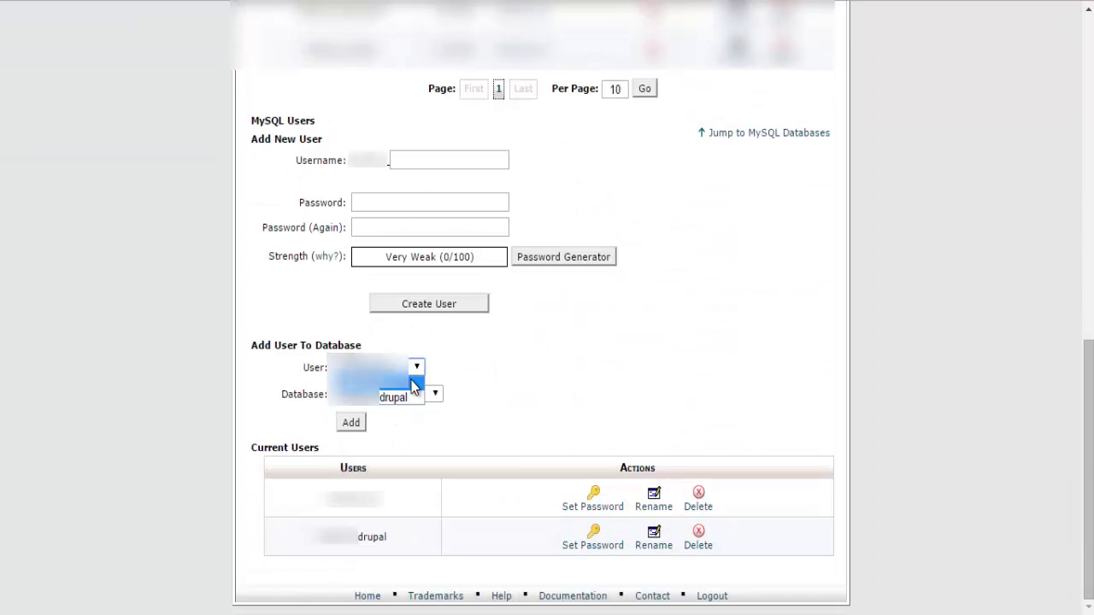
click(410, 395)
click(424, 396)
click(420, 439)
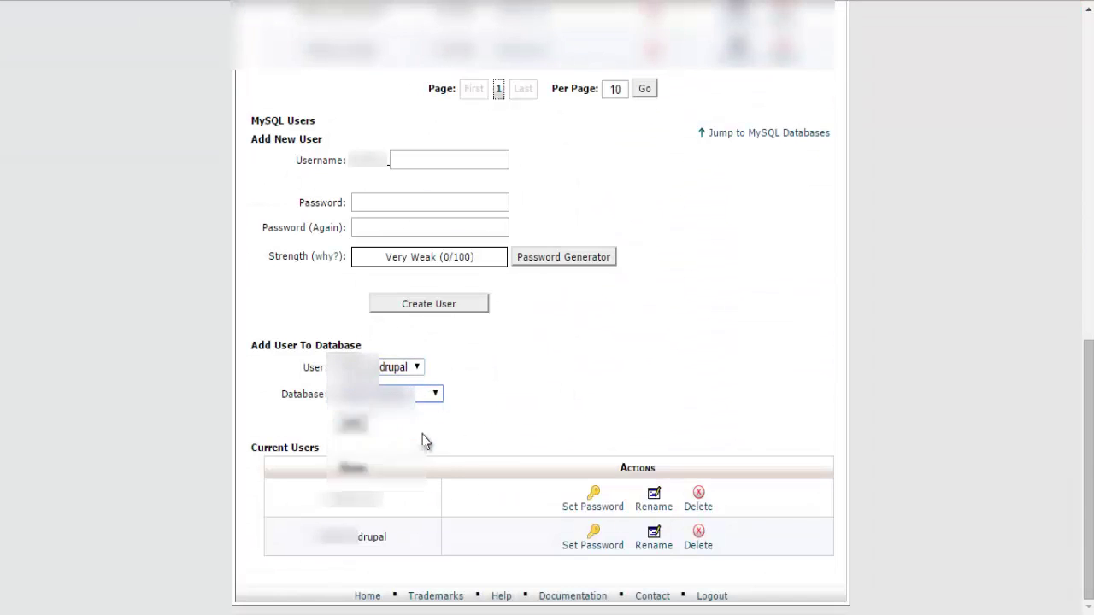
click(357, 423)
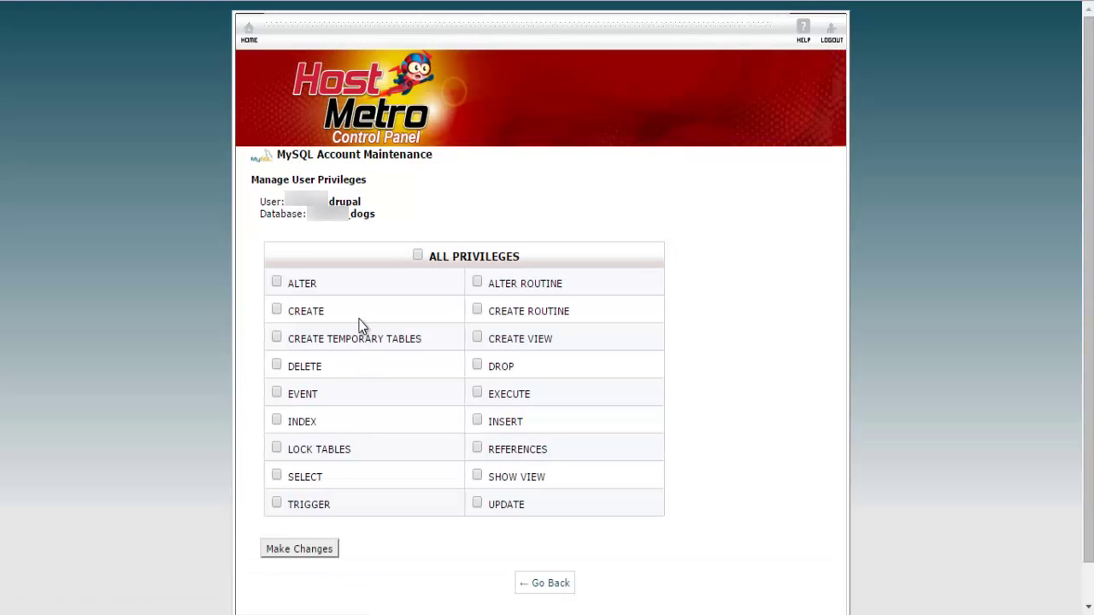
Step: Grant the user ALTER, CREATE, CREATE TEMPORARY TABLES, DELETE, DROP, INDEX, INSERT, SELECT and UPDATE privileges on the dogs database
click(311, 289)
click(312, 313)
click(321, 340)
click(316, 369)
click(499, 375)
click(310, 424)
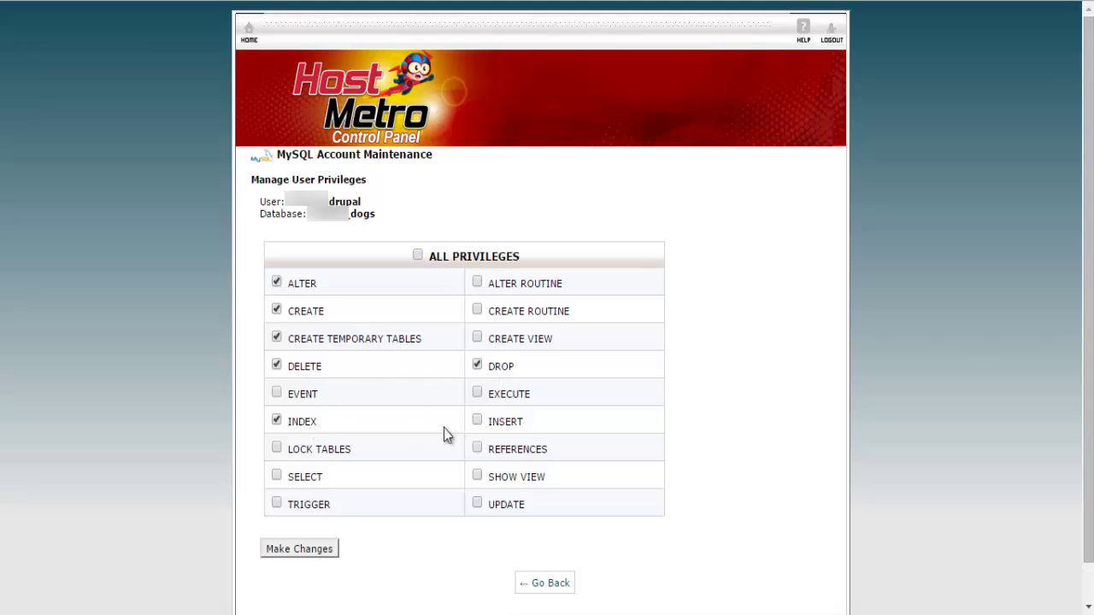
click(511, 428)
click(321, 484)
click(313, 551)
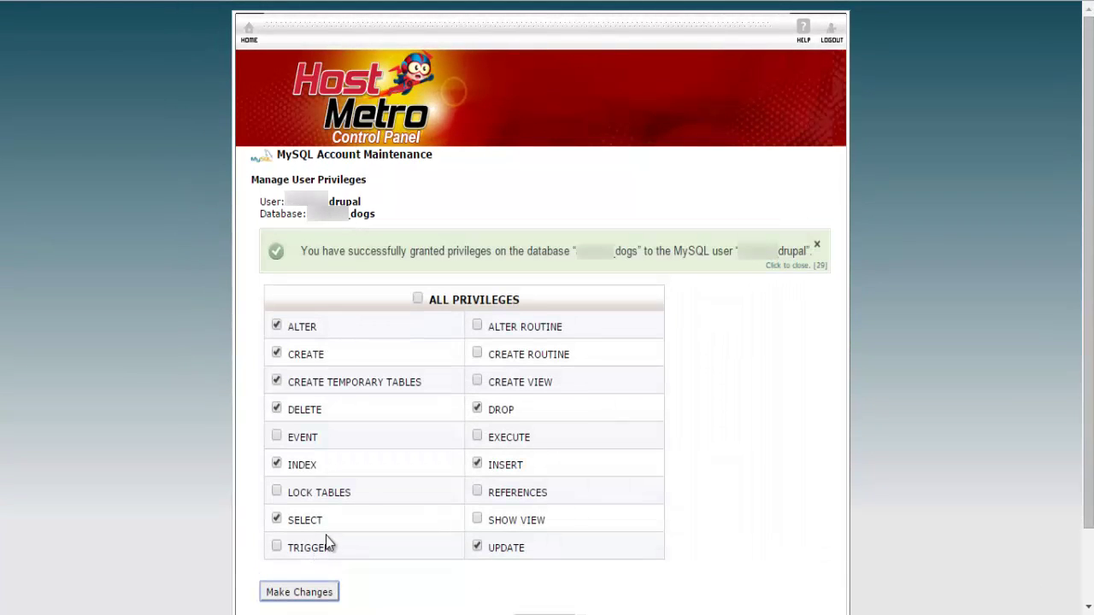
Step: Create the dogs subdomain on the main domain with public_html/dogs as its document root, and return to the subdomains page
click(247, 29)
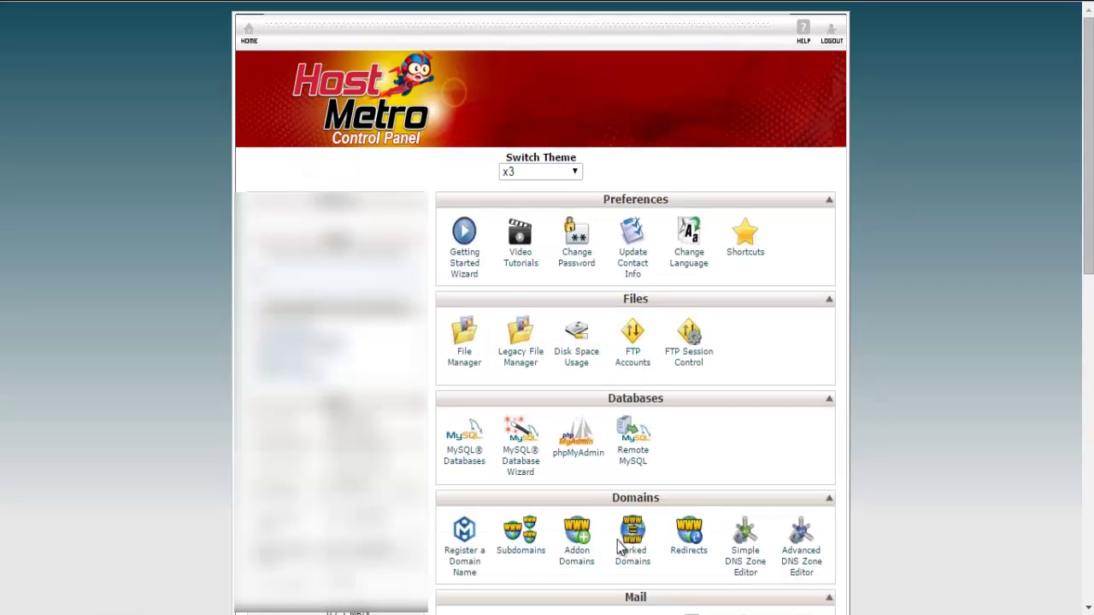
click(520, 551)
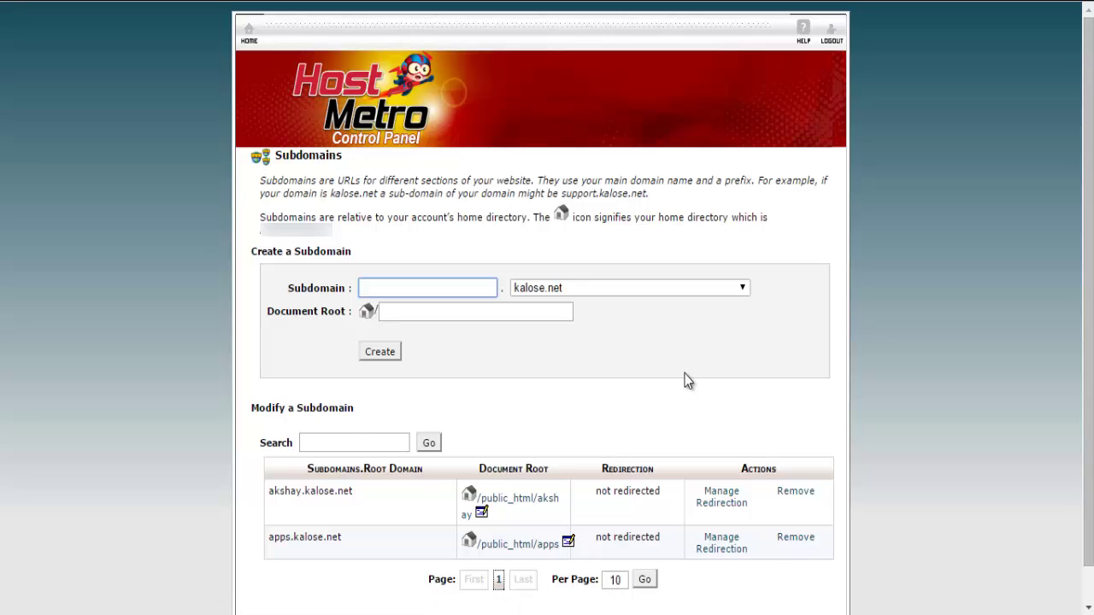
text(dogs)
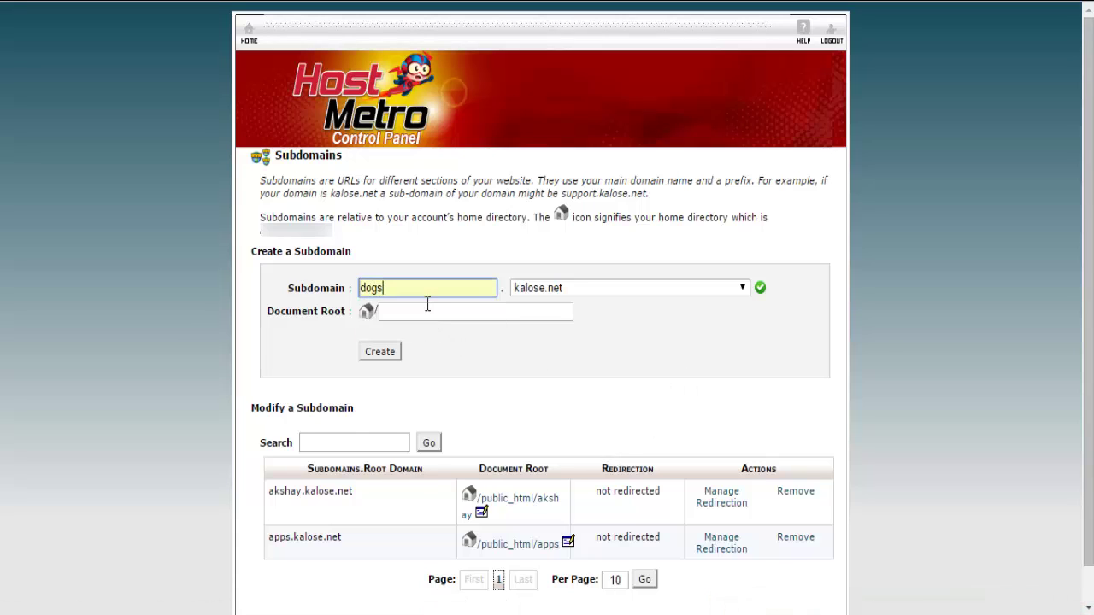
click(442, 346)
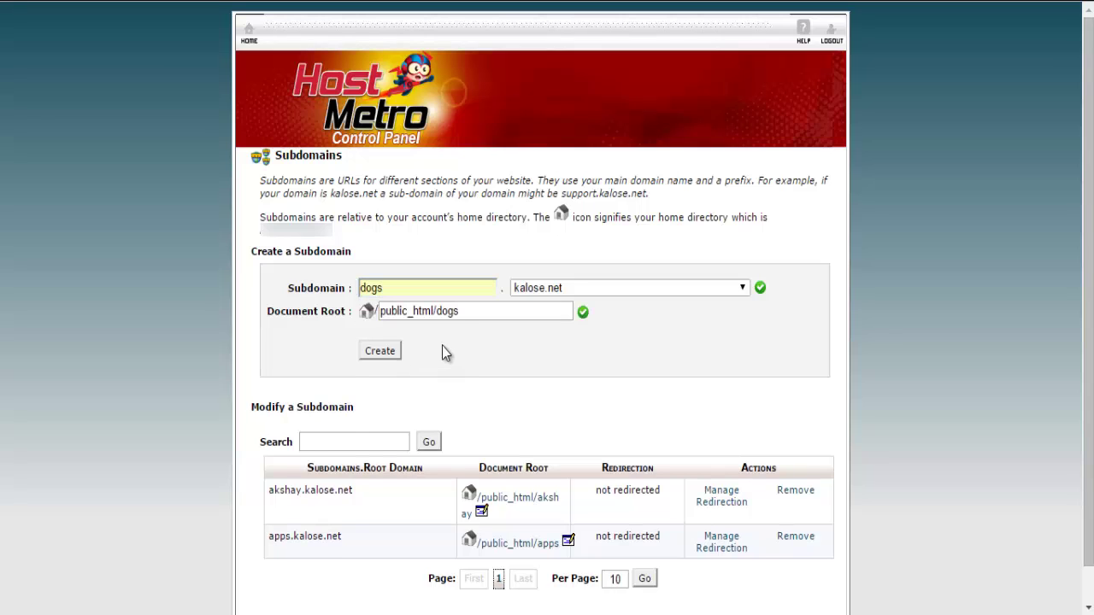
click(508, 311)
double_click(446, 311)
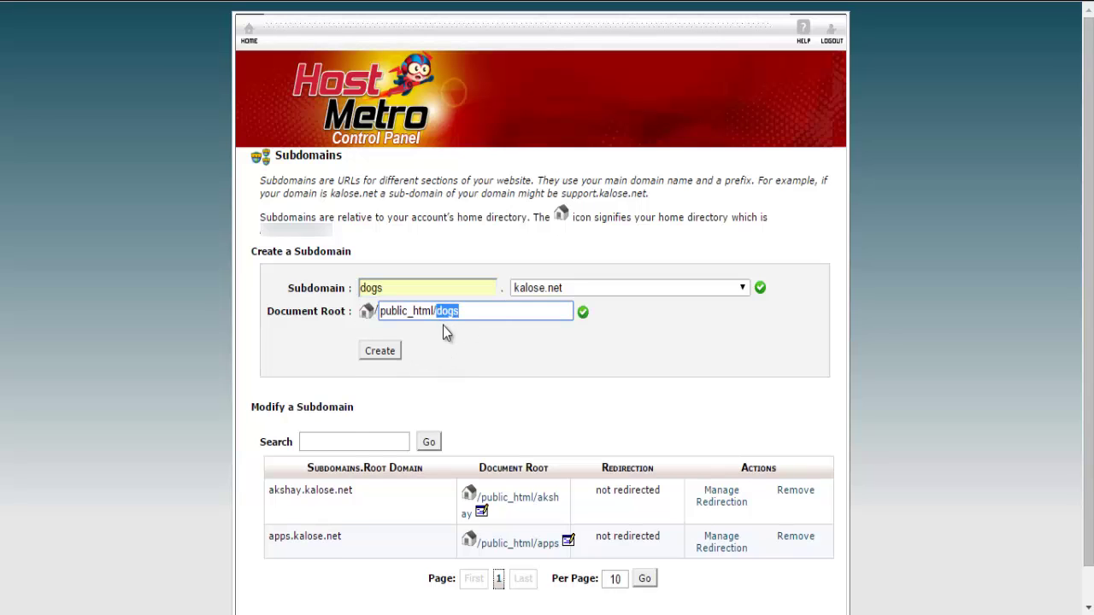
click(511, 357)
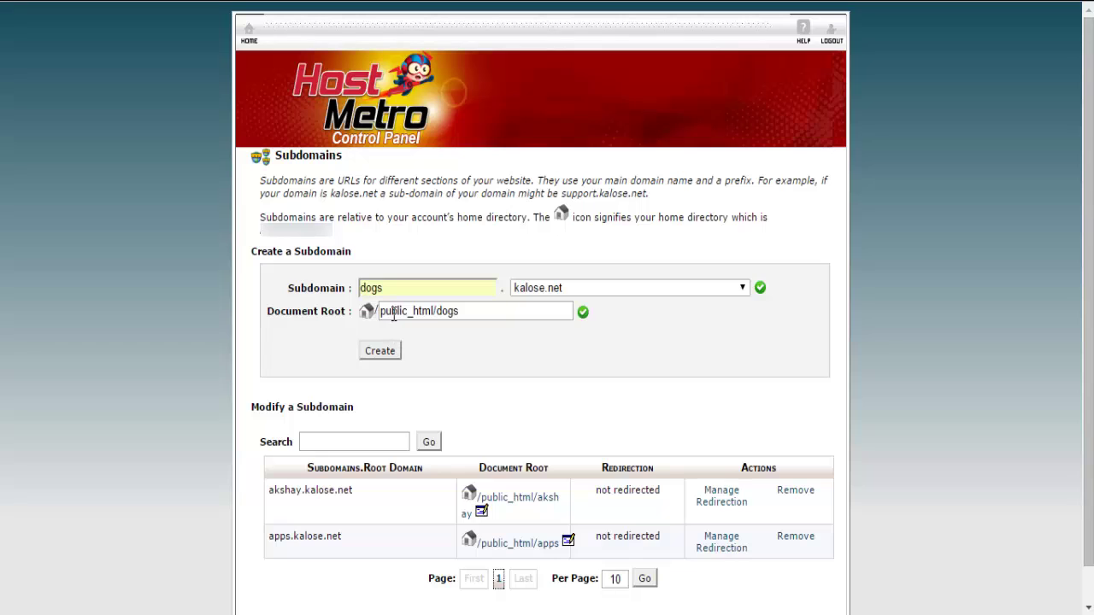
click(394, 347)
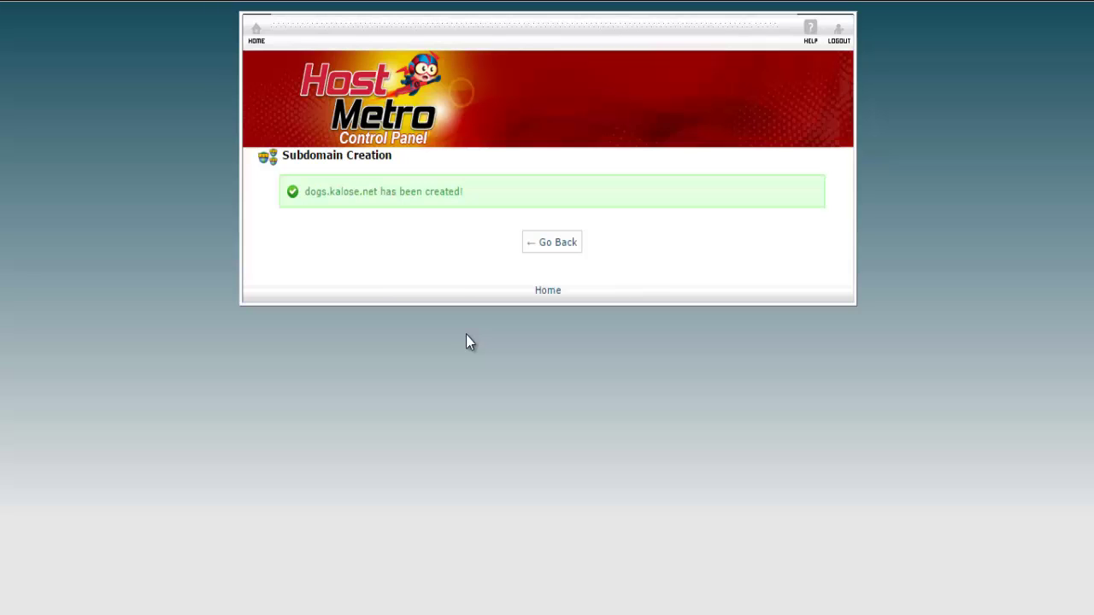
click(565, 248)
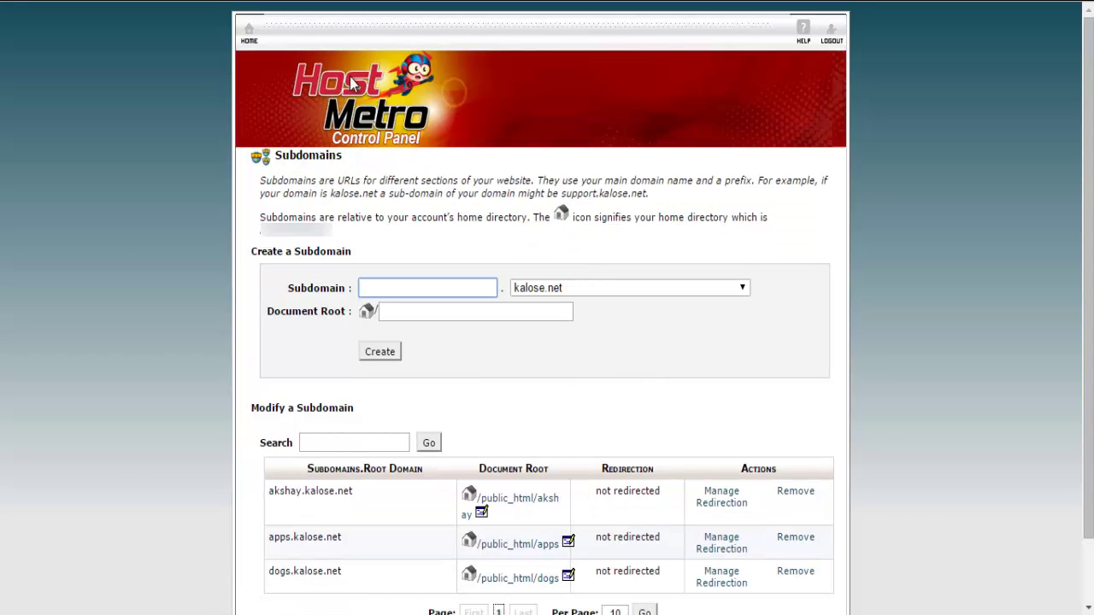
Step: Open the file manager at the main domain's document root and create a folder named drupal in public_html
click(249, 43)
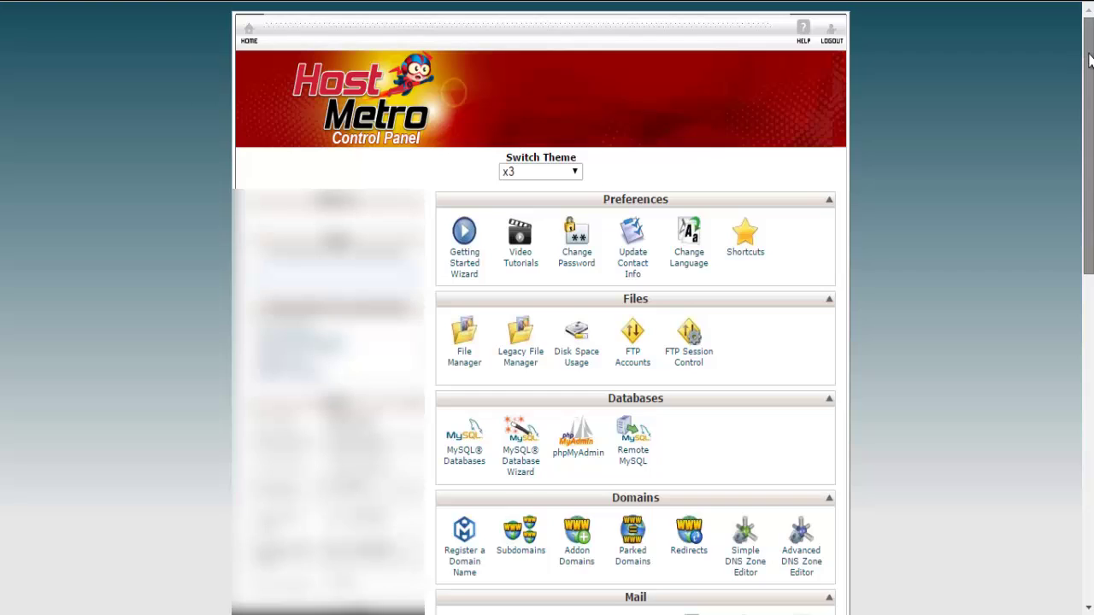
drag(1089, 59, 1089, 65)
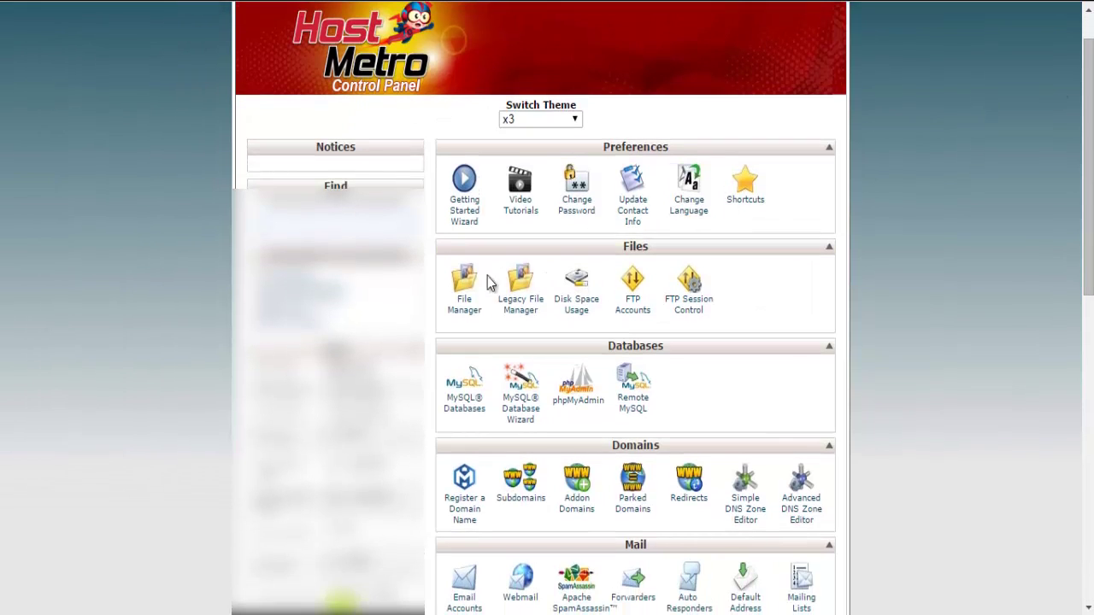
click(468, 295)
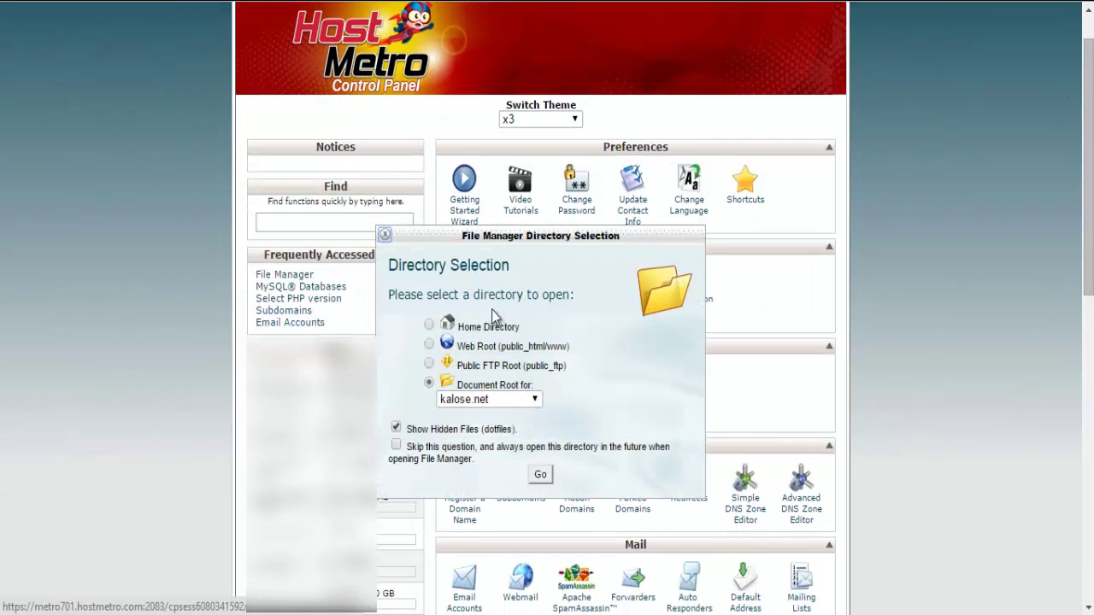
click(551, 473)
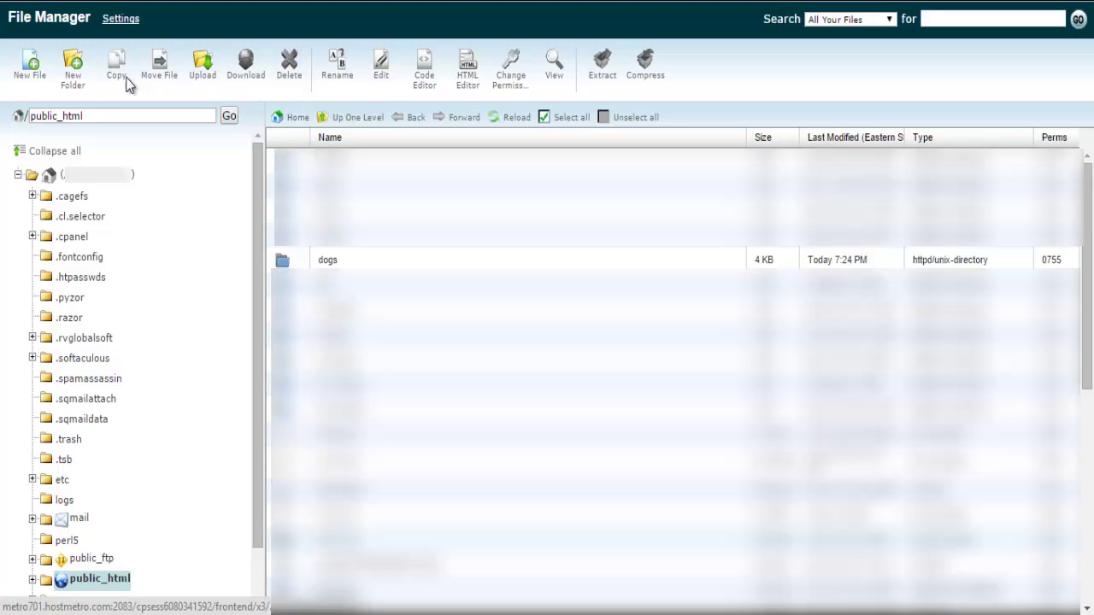
click(74, 78)
text(drupal)
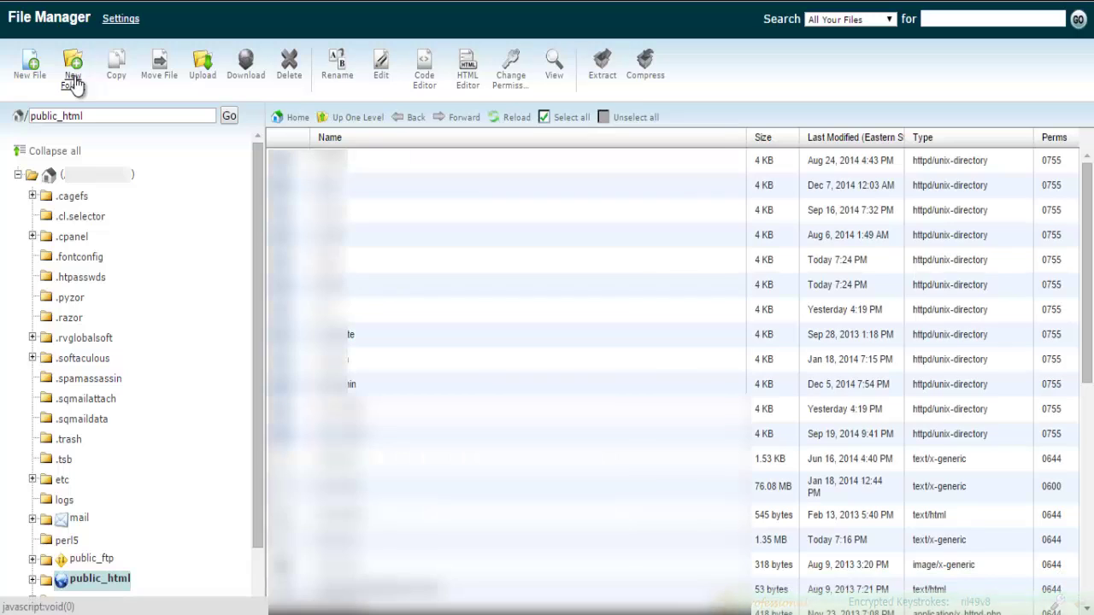
Step: Upload drupal-8.0.0-beta3.tar.gz to public_html/drupal and return to the file listing
click(162, 116)
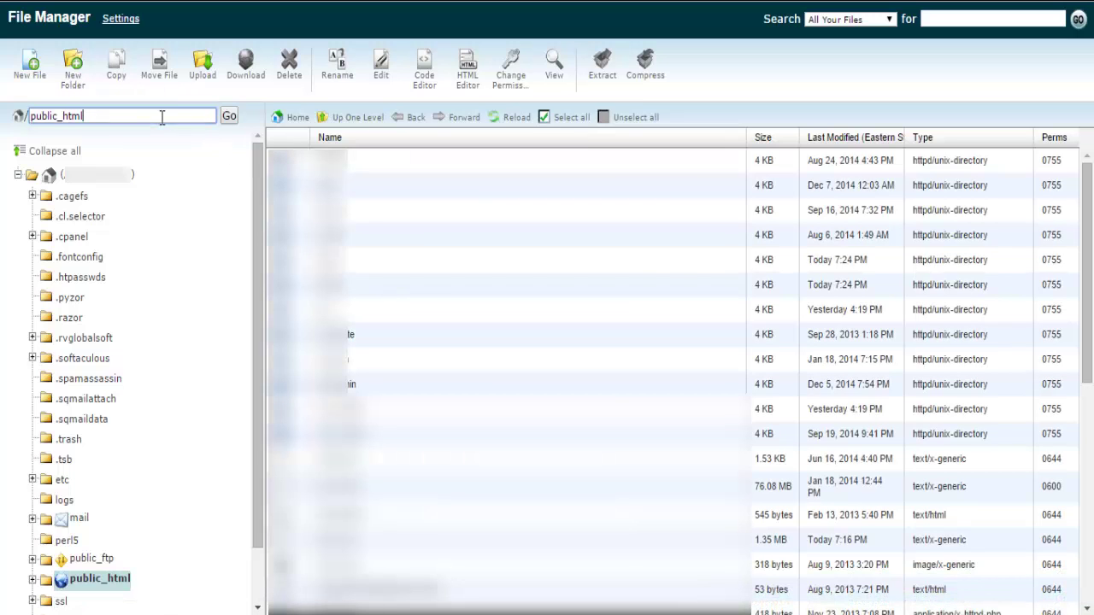
text(/drupal)
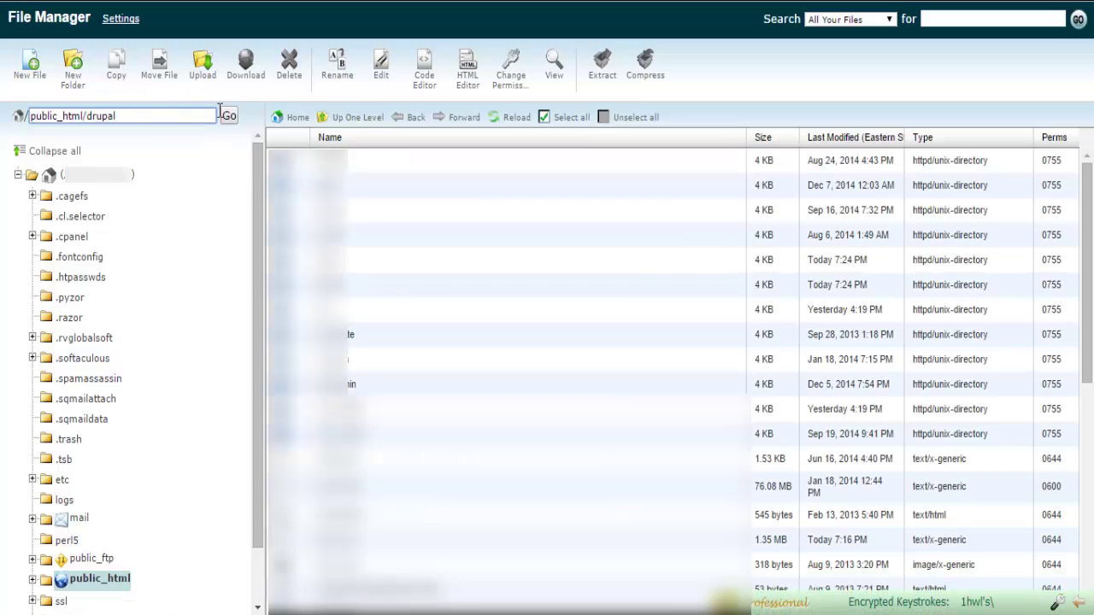
click(230, 118)
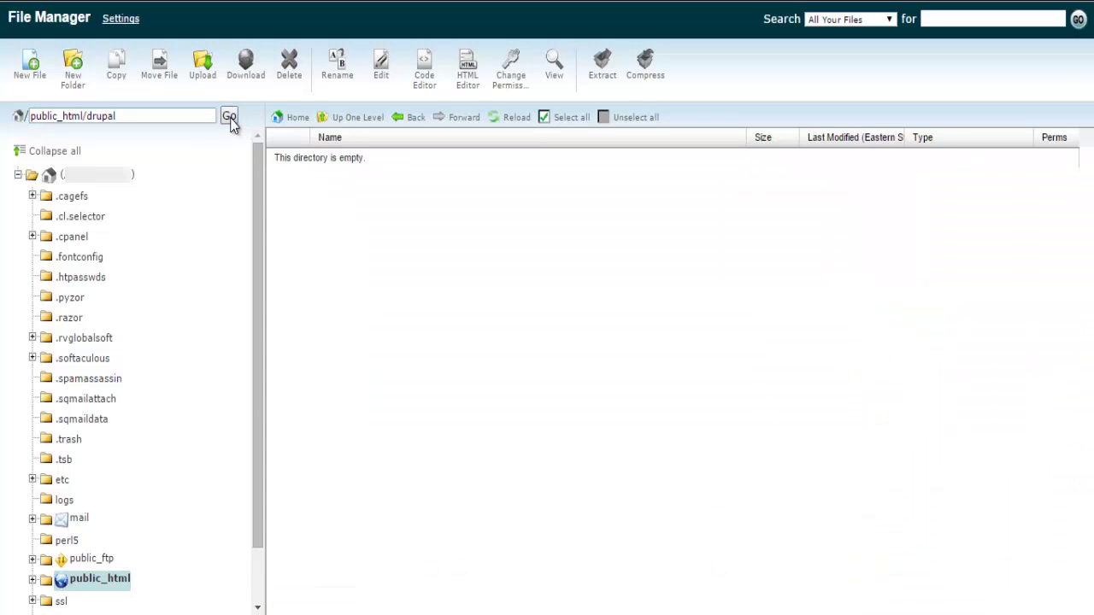
click(197, 81)
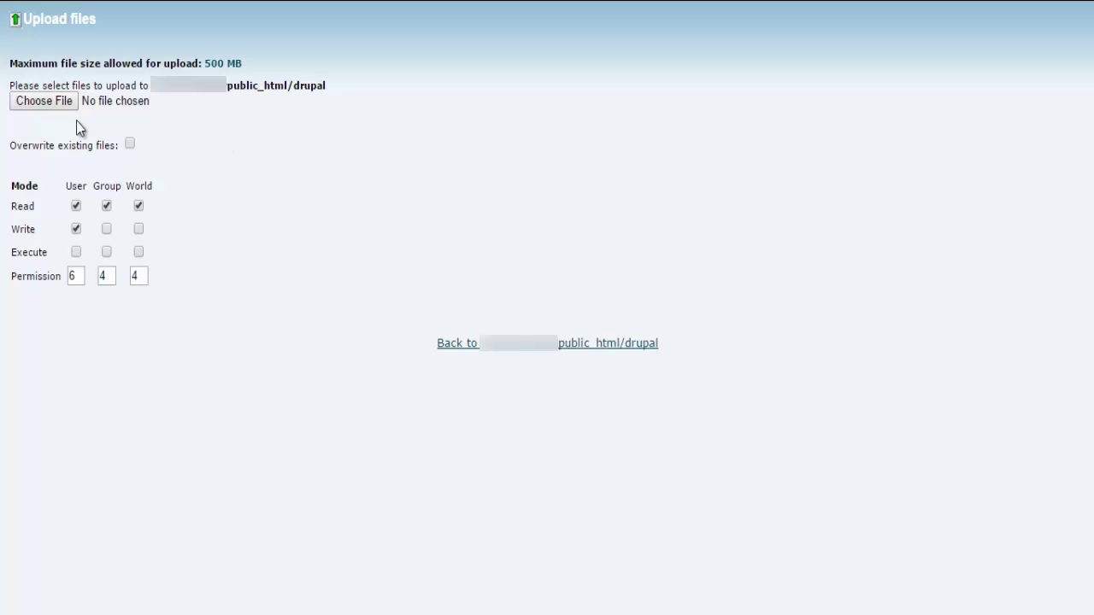
click(63, 102)
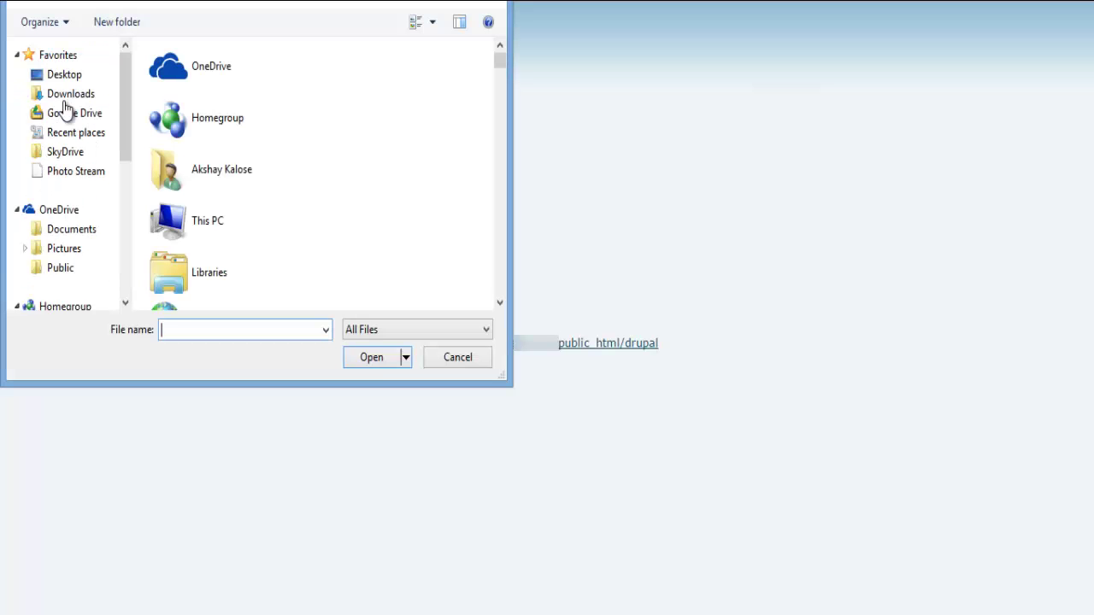
text(dru)
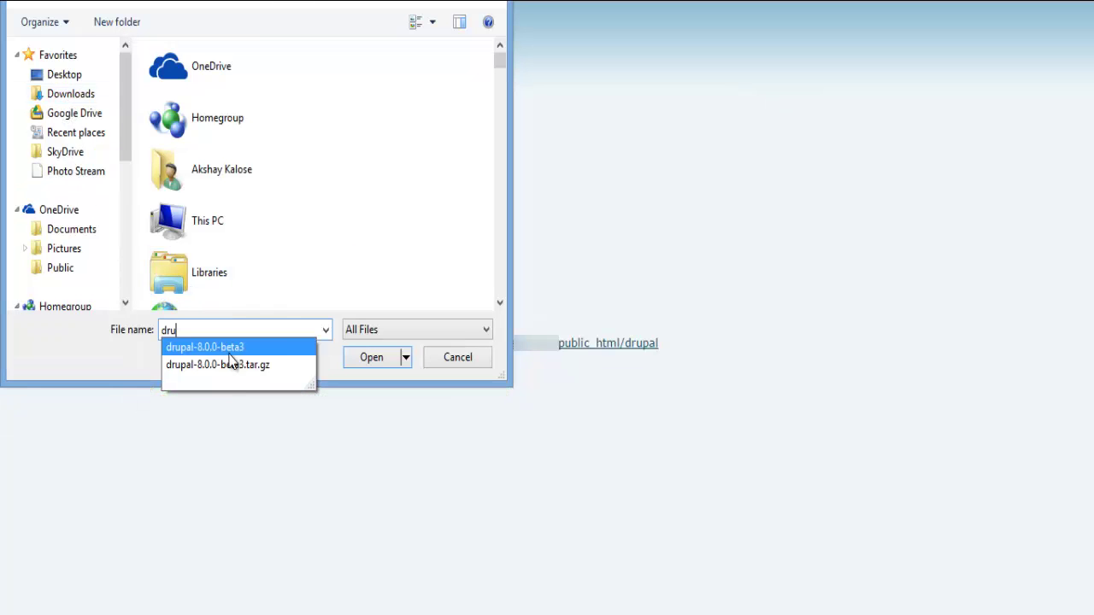
click(314, 365)
click(370, 358)
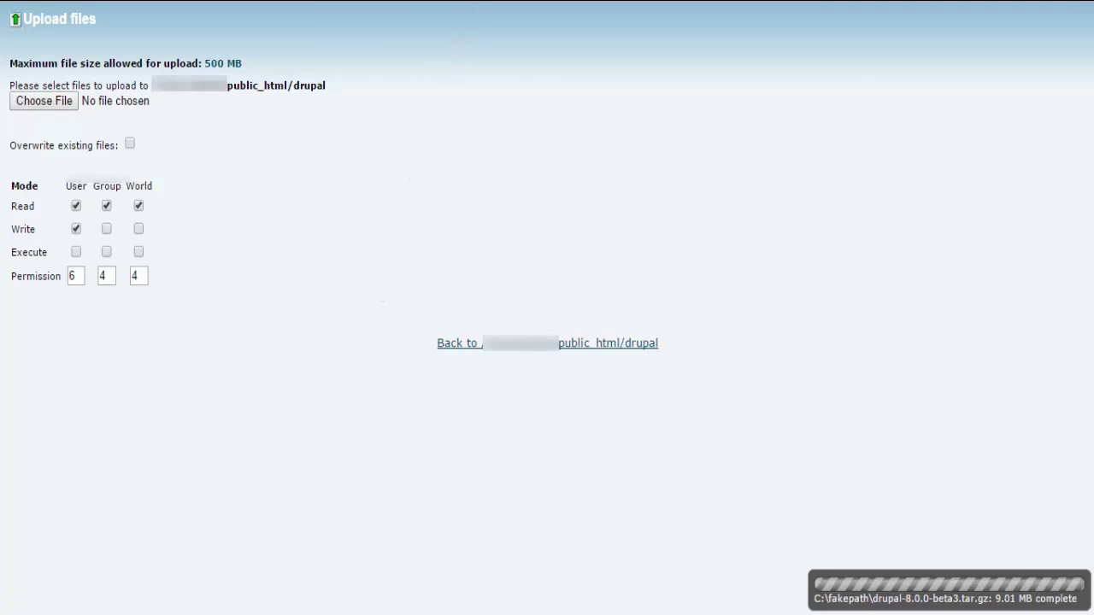
key(ctrl+w)
Step: Extract drupal-8.0.0-beta3.tar.gz into /public_html/drupal and refresh the file listing
click(513, 126)
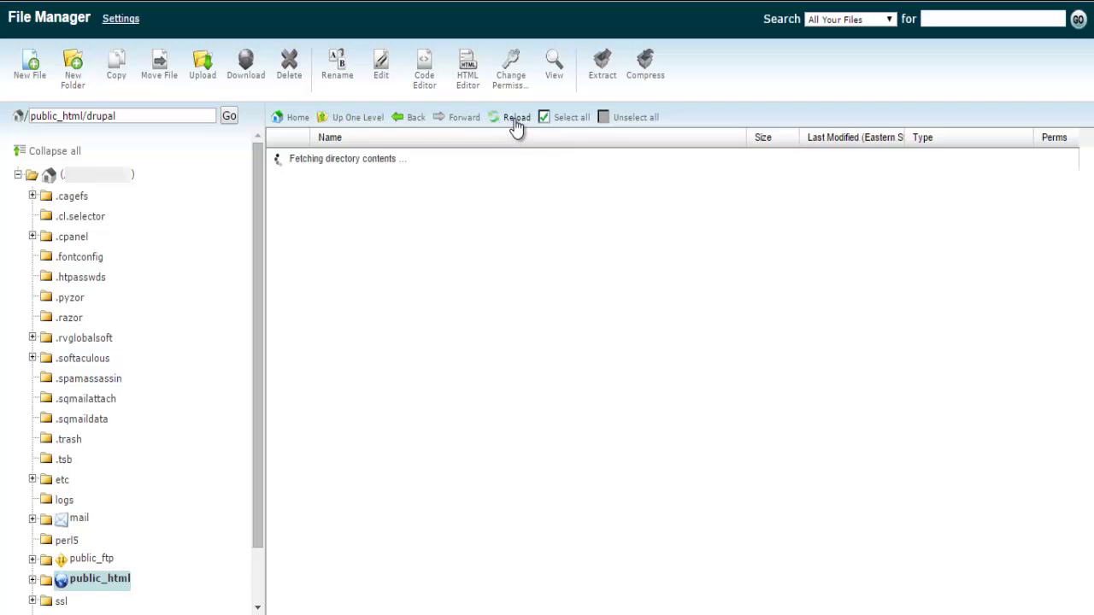
click(466, 162)
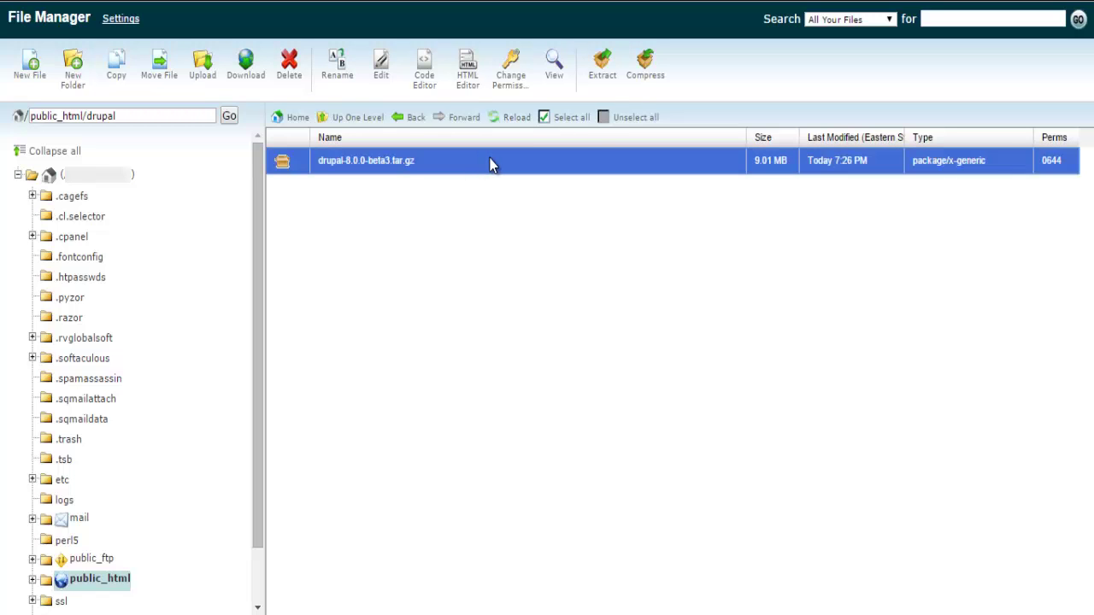
click(602, 67)
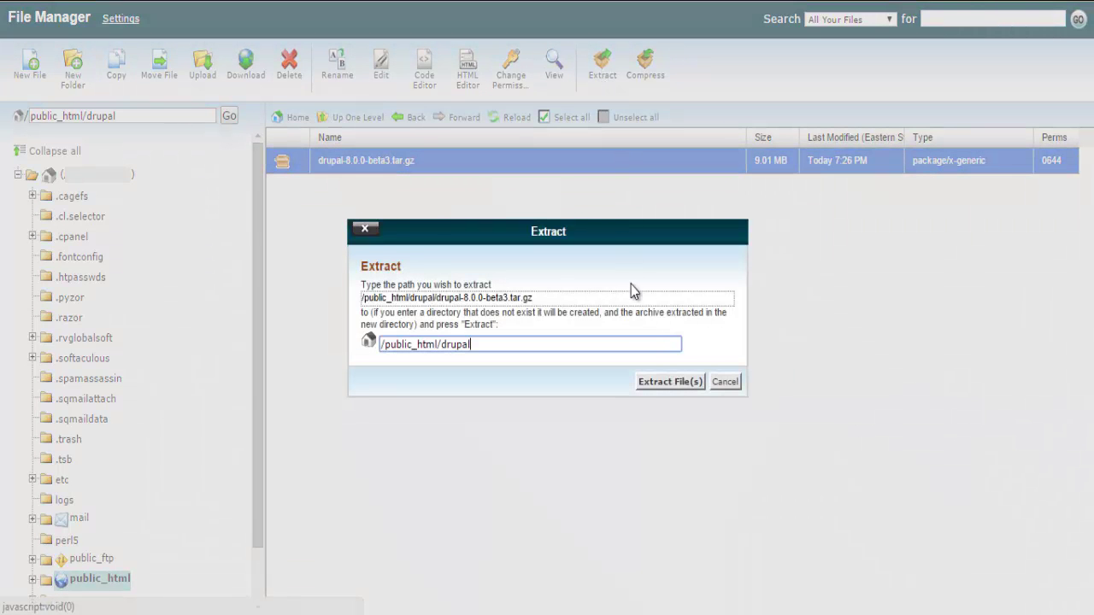
click(665, 386)
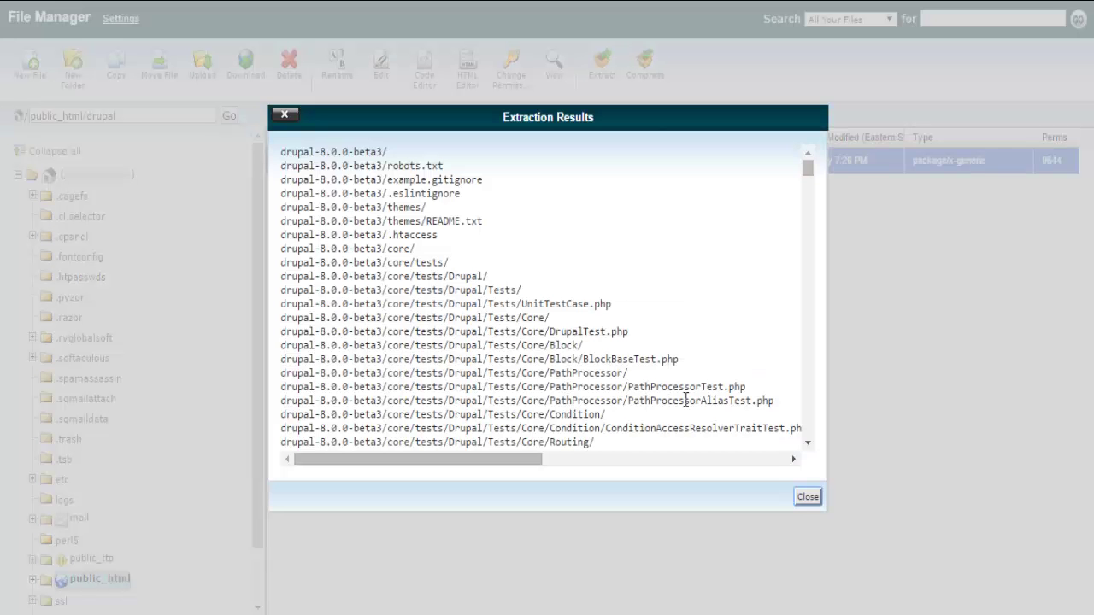
click(807, 497)
click(517, 118)
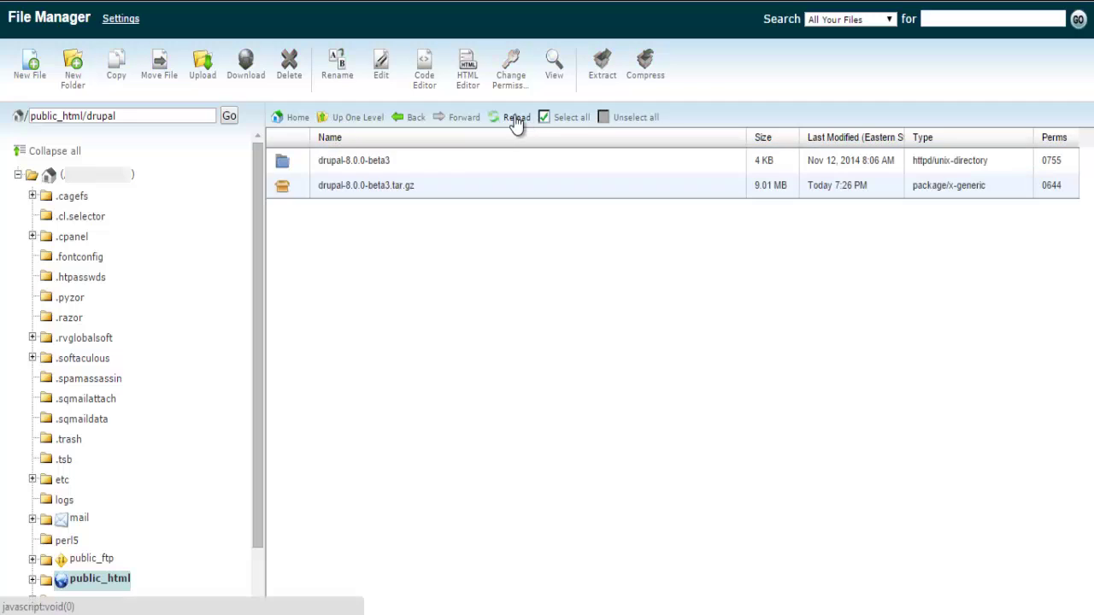
Step: Move all files and folders from the extracted drupal-8.0.0-beta3 folder to /public_html/drupal/
double_click(467, 160)
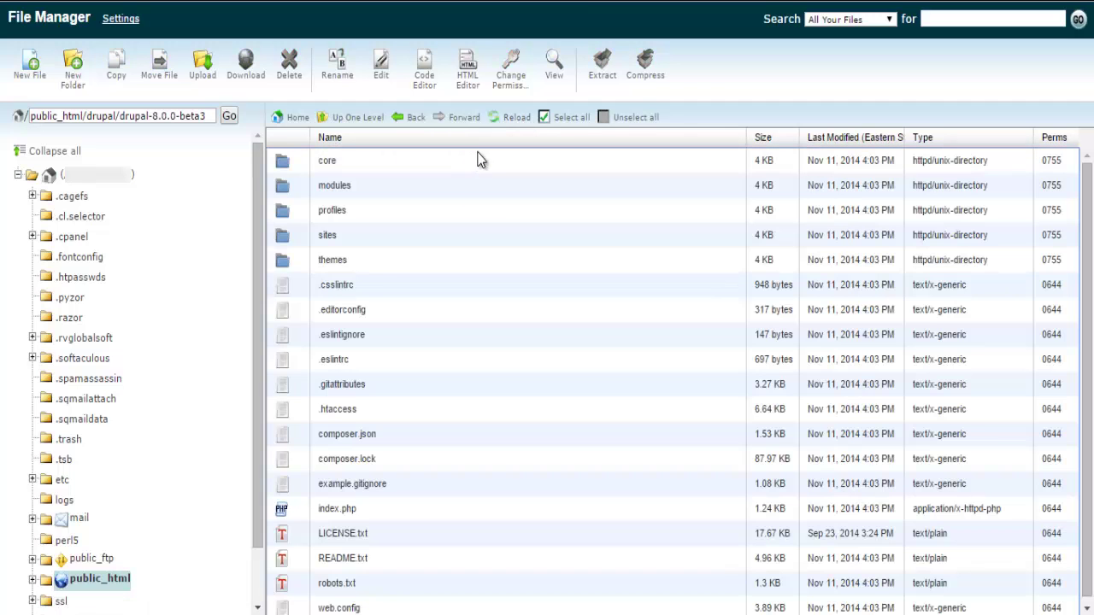
click(569, 118)
click(159, 68)
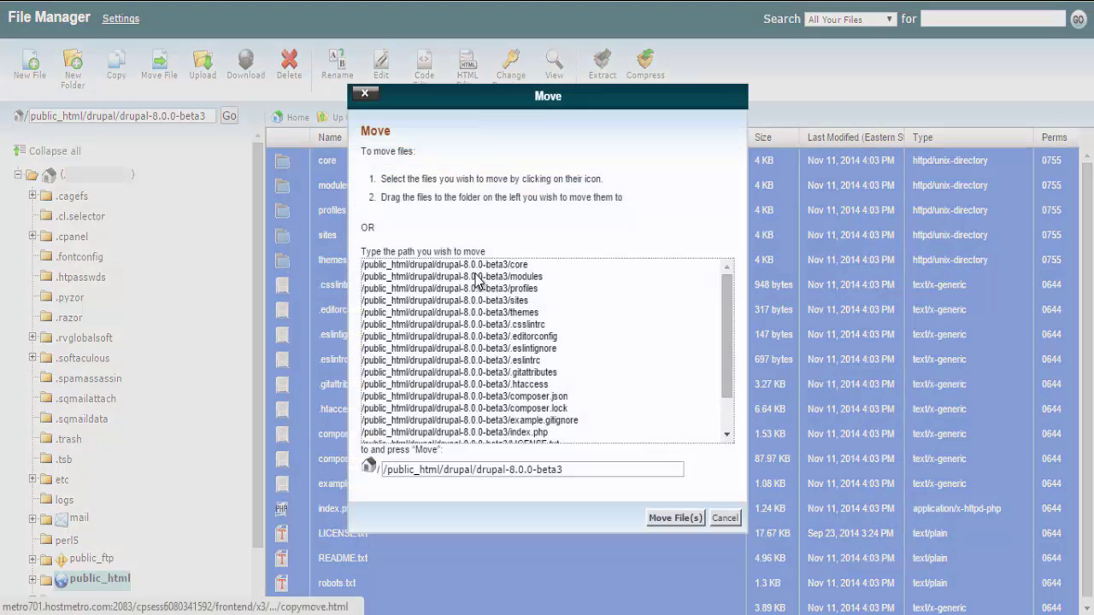
drag(598, 470, 482, 477)
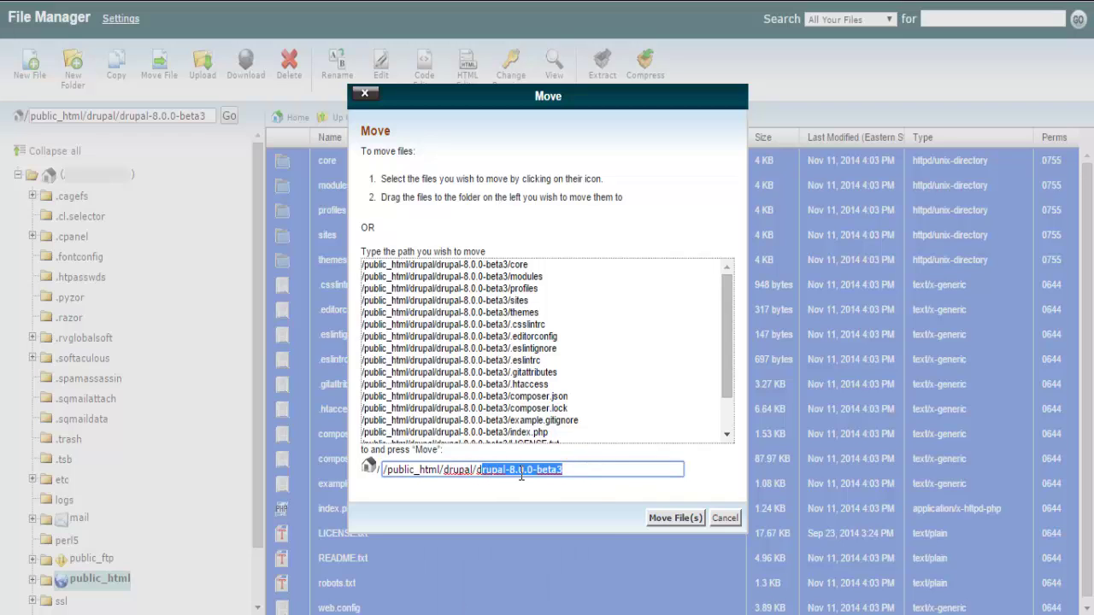
key(BackSpace)
key(BackSpace)
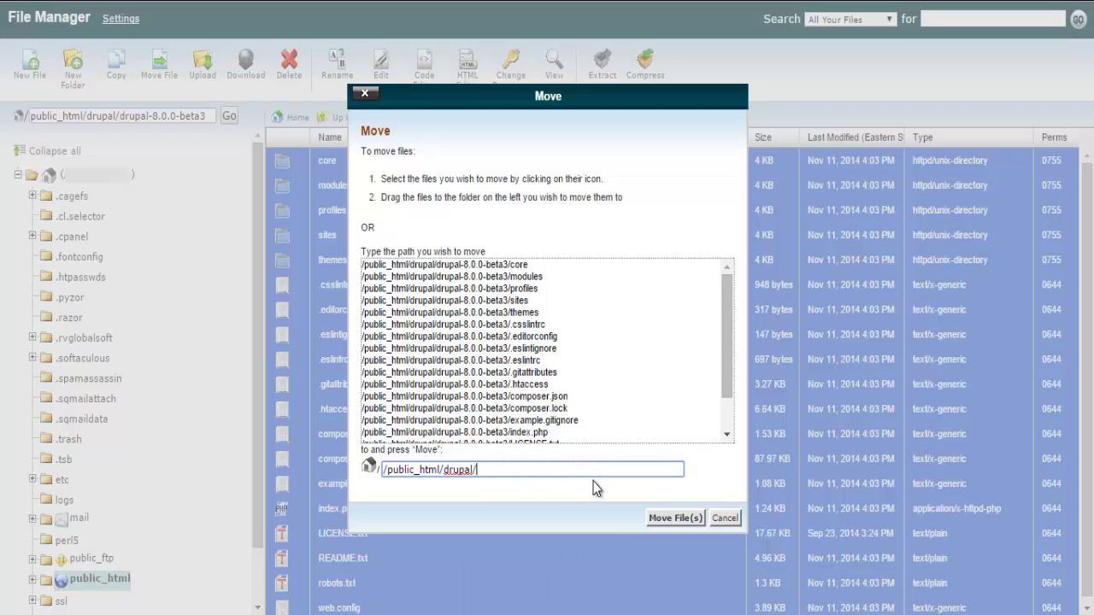
click(681, 519)
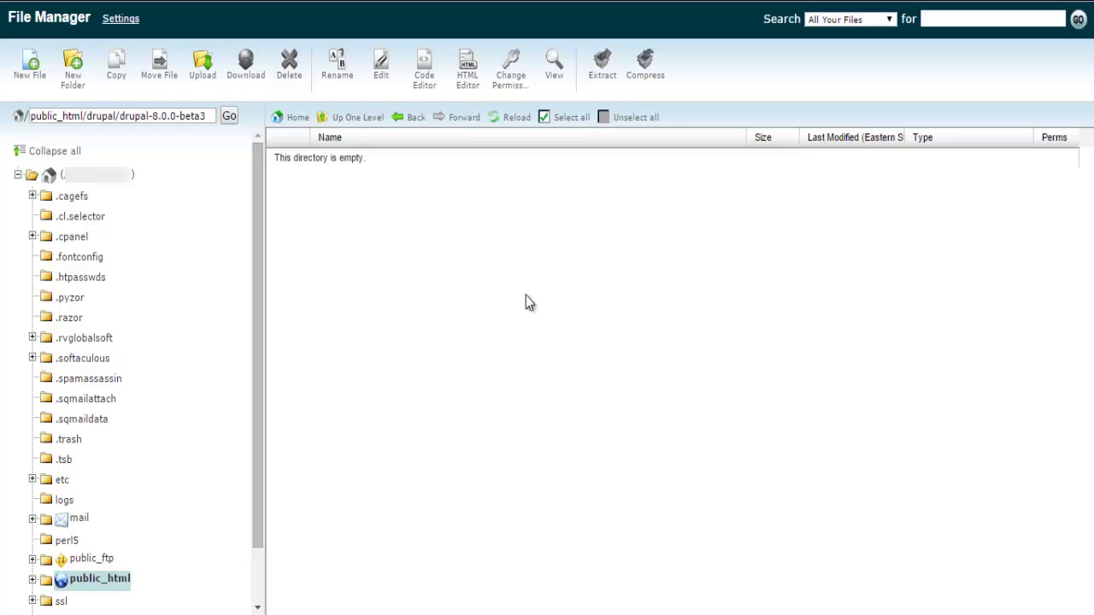
Step: Delete the emptied drupal-8.0.0-beta3 folder from public_html/drupal
click(359, 117)
click(447, 186)
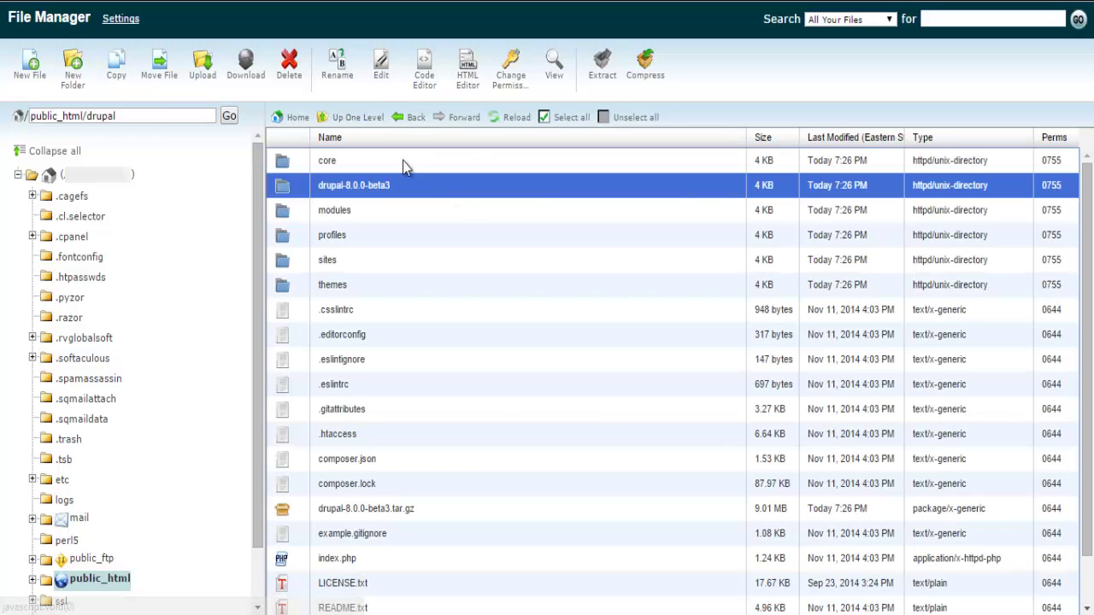
click(288, 64)
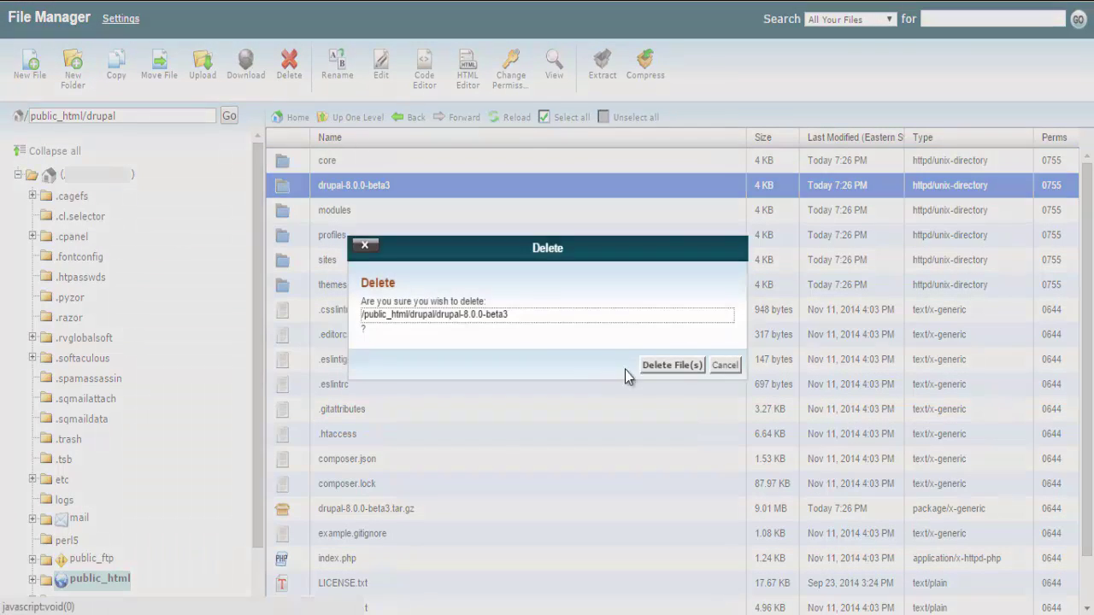
click(665, 364)
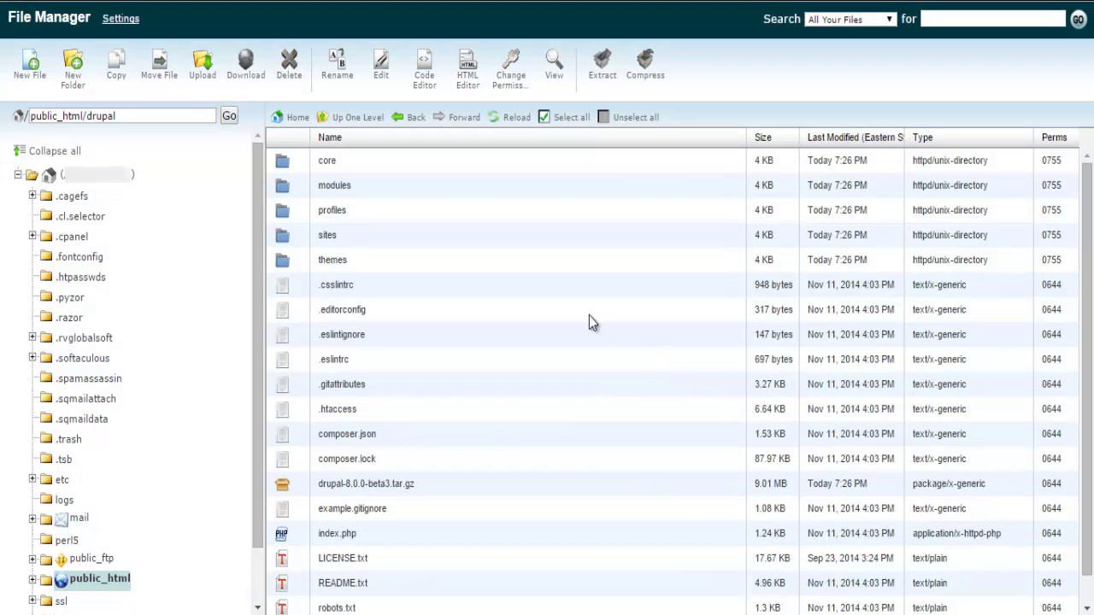
Step: Open example.sites.php from public_html/drupal/sites in the code editor, examine the $sites array alias format, and close the file
double_click(396, 233)
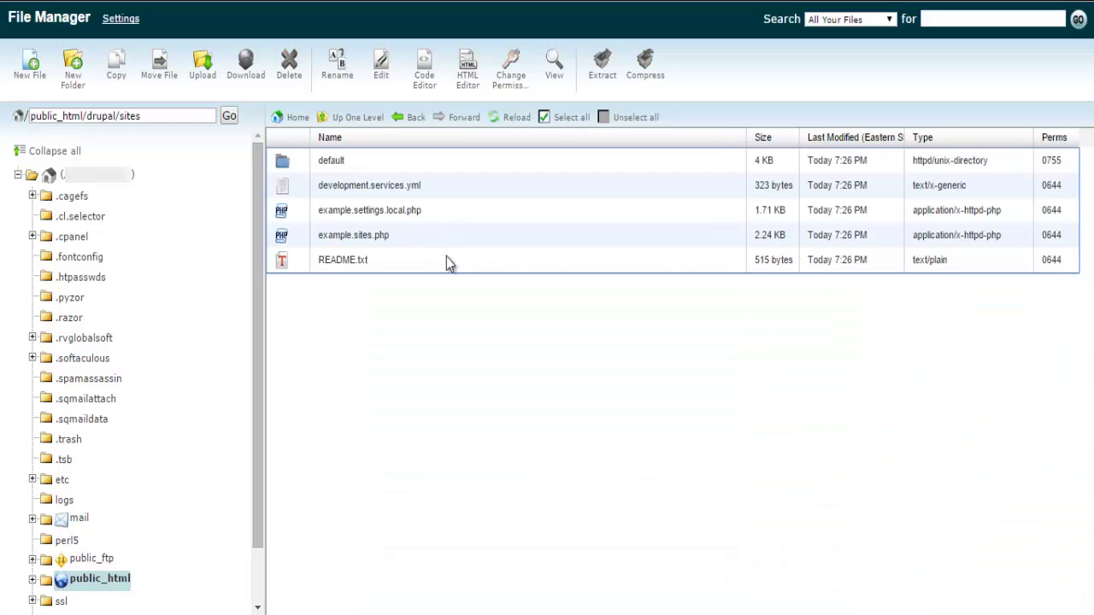
click(440, 240)
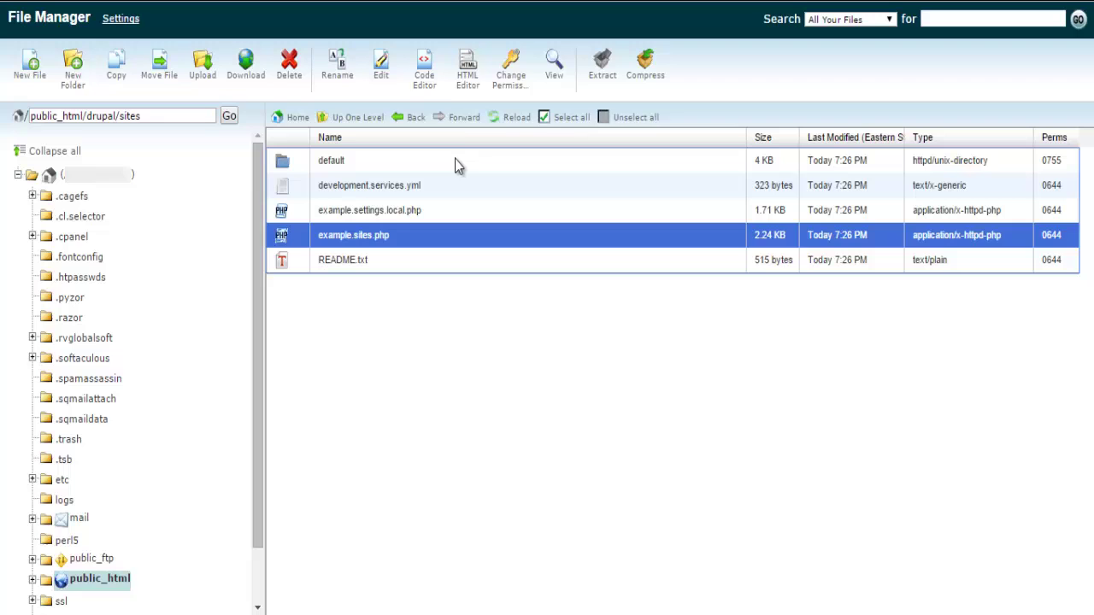
click(425, 73)
click(693, 464)
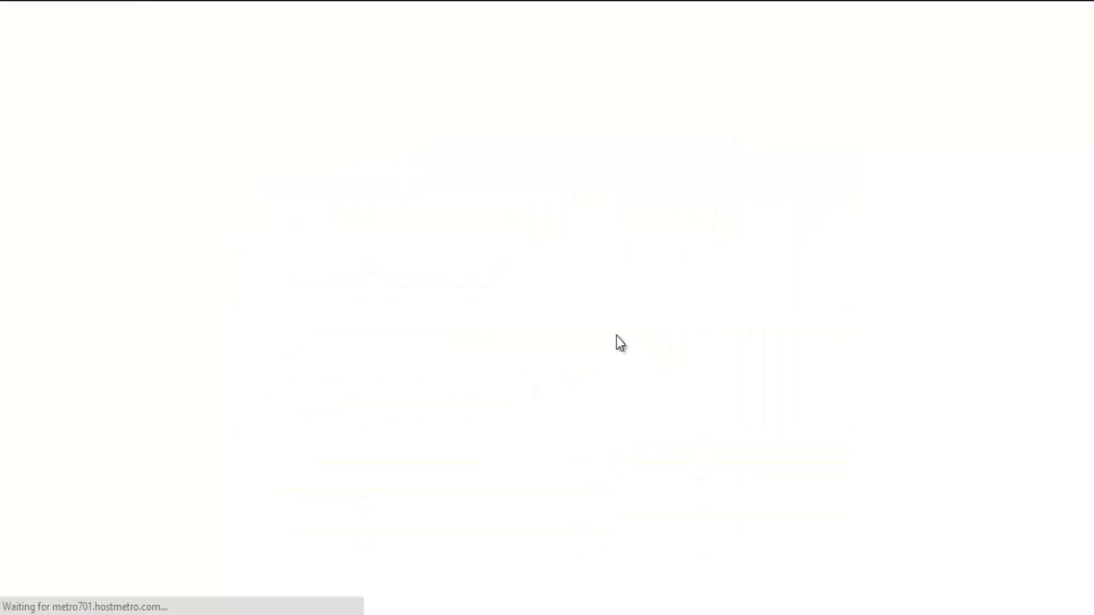
click(566, 269)
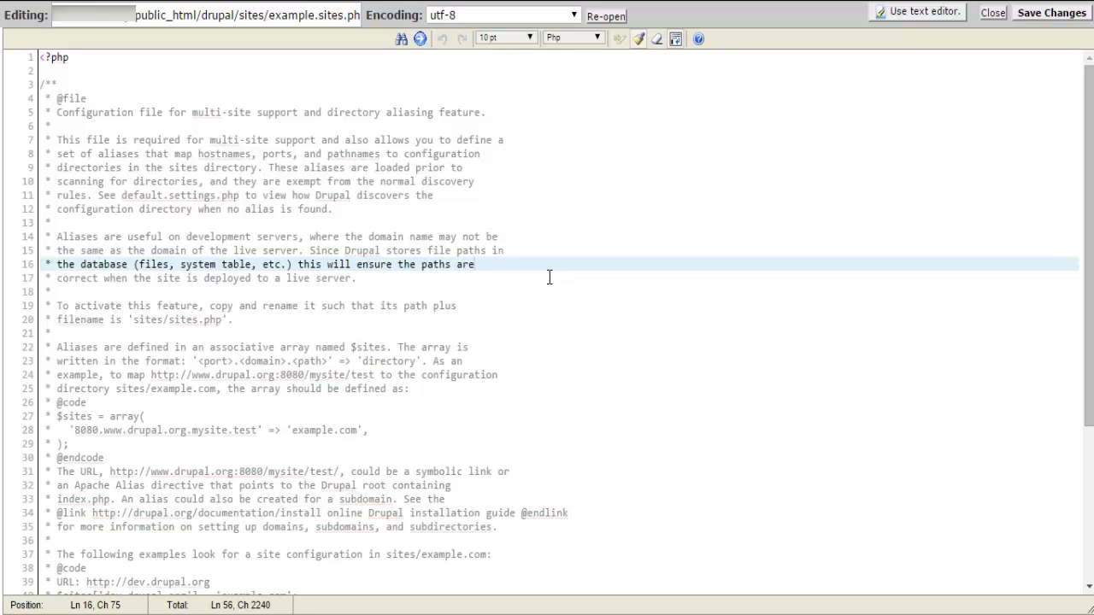
scroll(471, 282, down, 6)
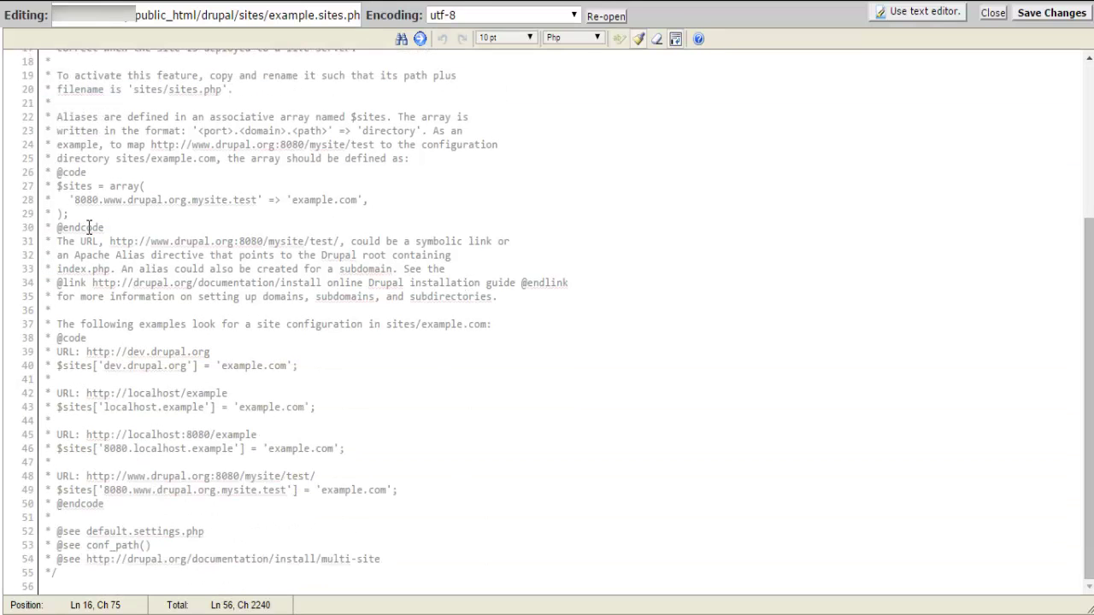
drag(86, 215, 357, 200)
click(113, 199)
click(358, 200)
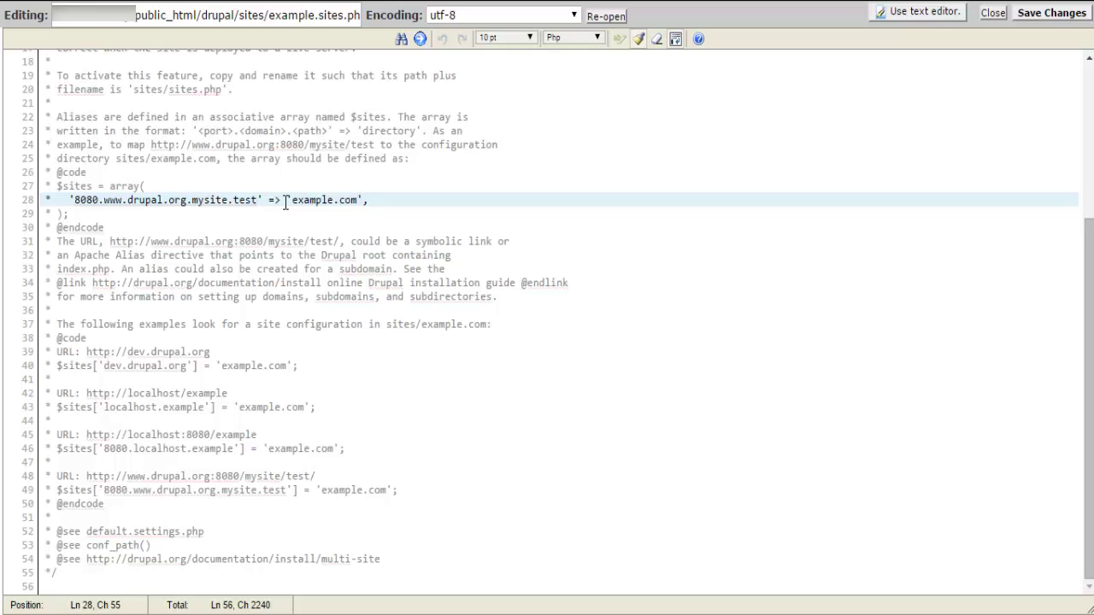
scroll(288, 232, up, 5)
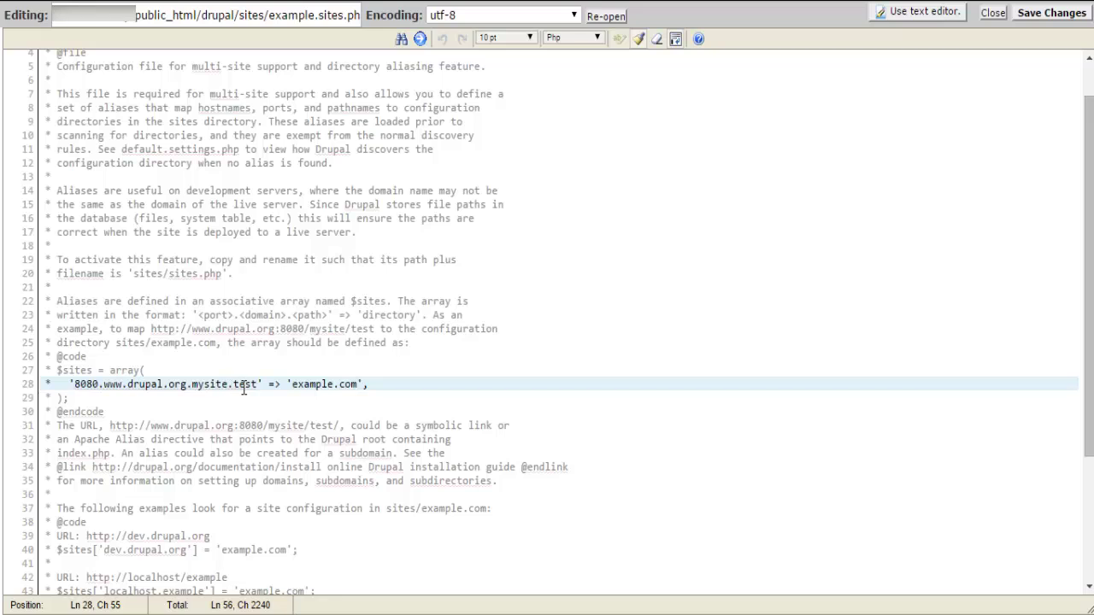
drag(291, 385, 363, 385)
click(354, 383)
click(992, 13)
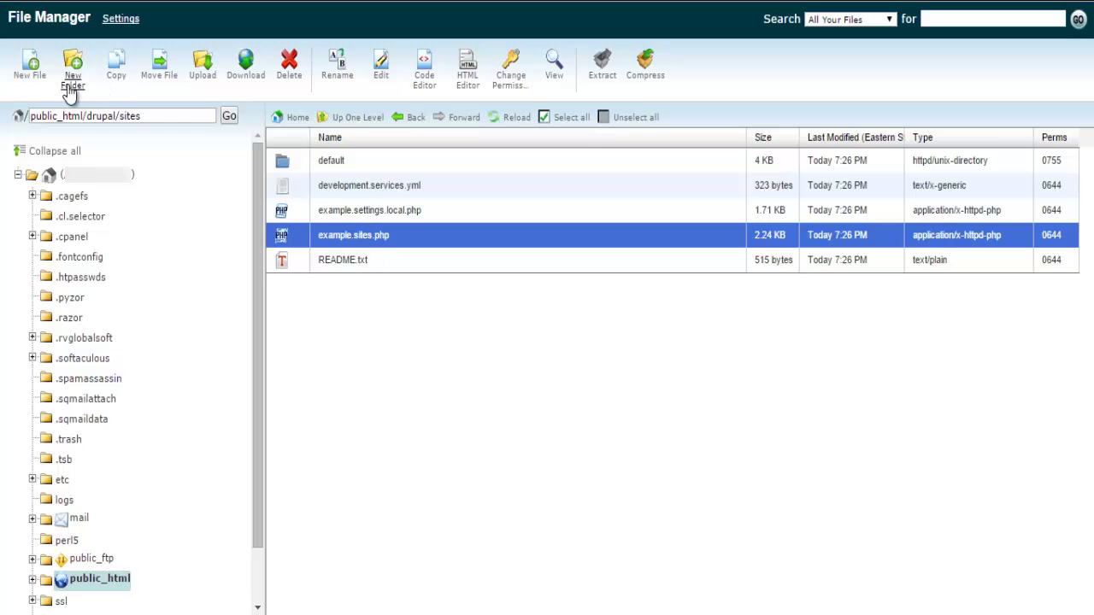
Step: Create a new file named sites.php in /public_html/drupal/sites
click(32, 68)
text(sites)
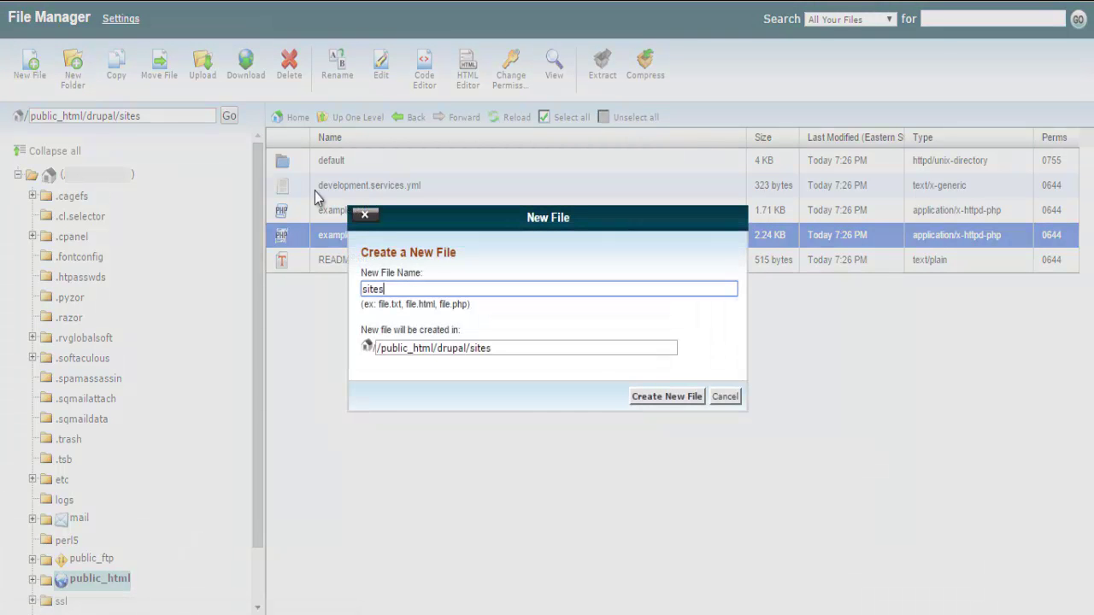
text(.php)
key(Return)
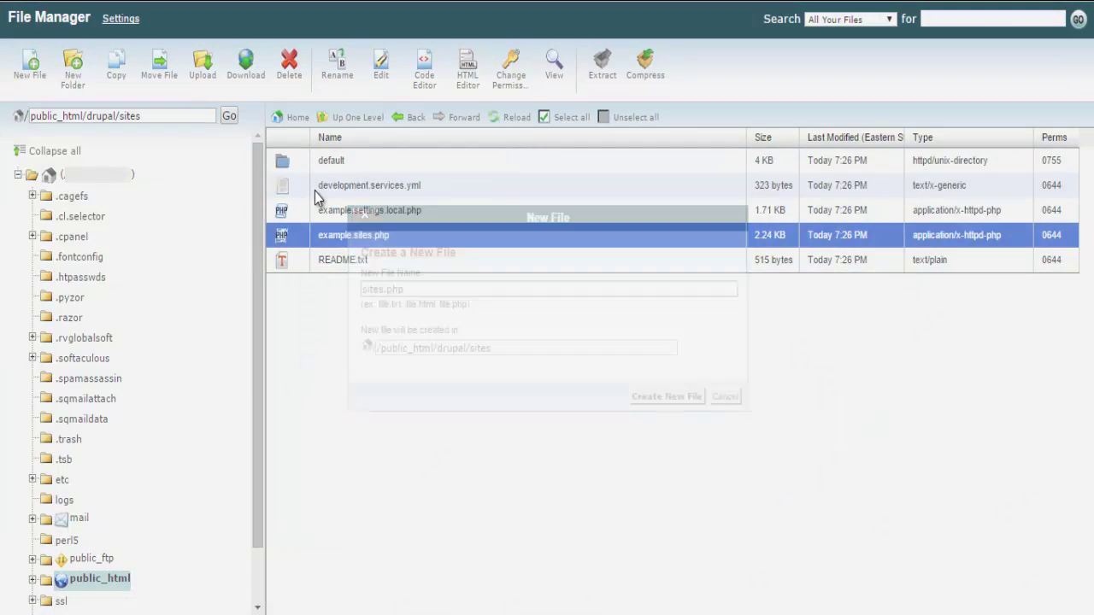
Step: Open sites.php in the code editor and write the <?php tag and a $sites = array(); block with an indented blank line inside
click(424, 283)
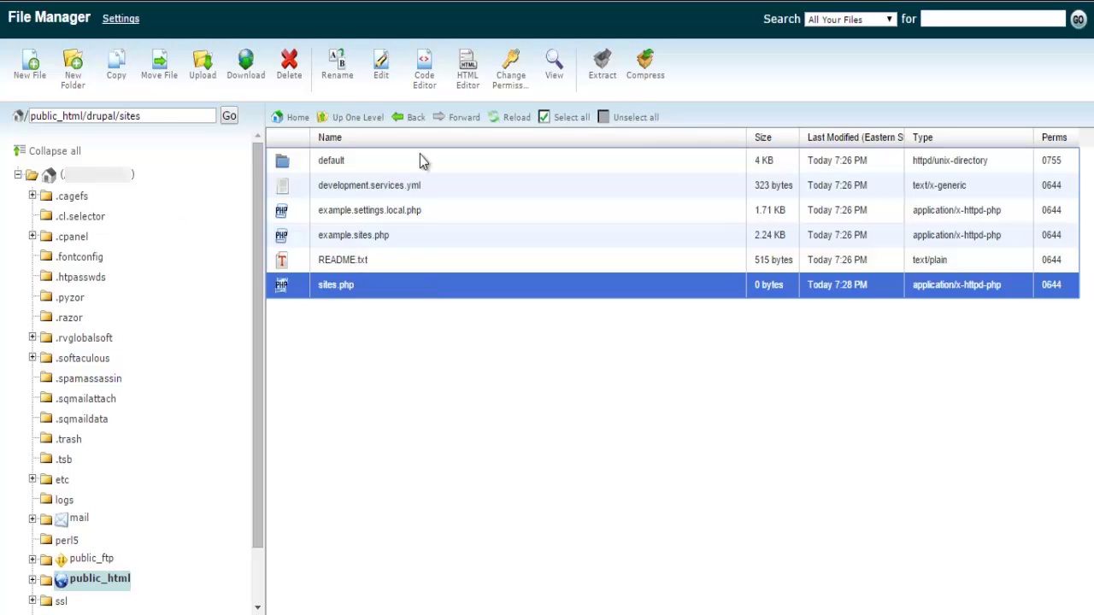
click(425, 75)
click(693, 465)
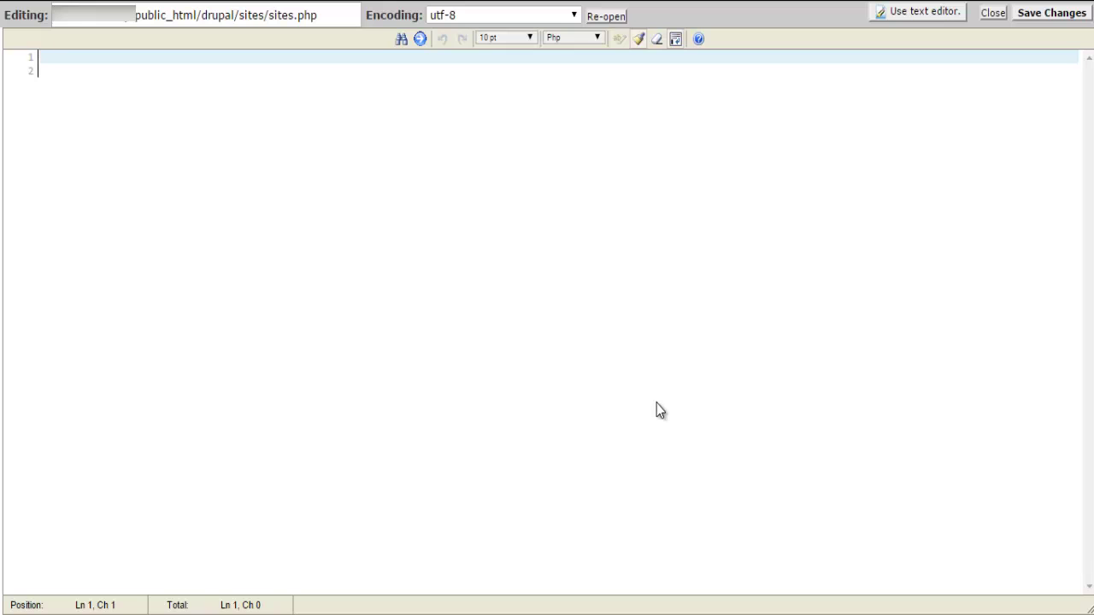
text(<?php)
key(Return)
key(Return)
text($sit)
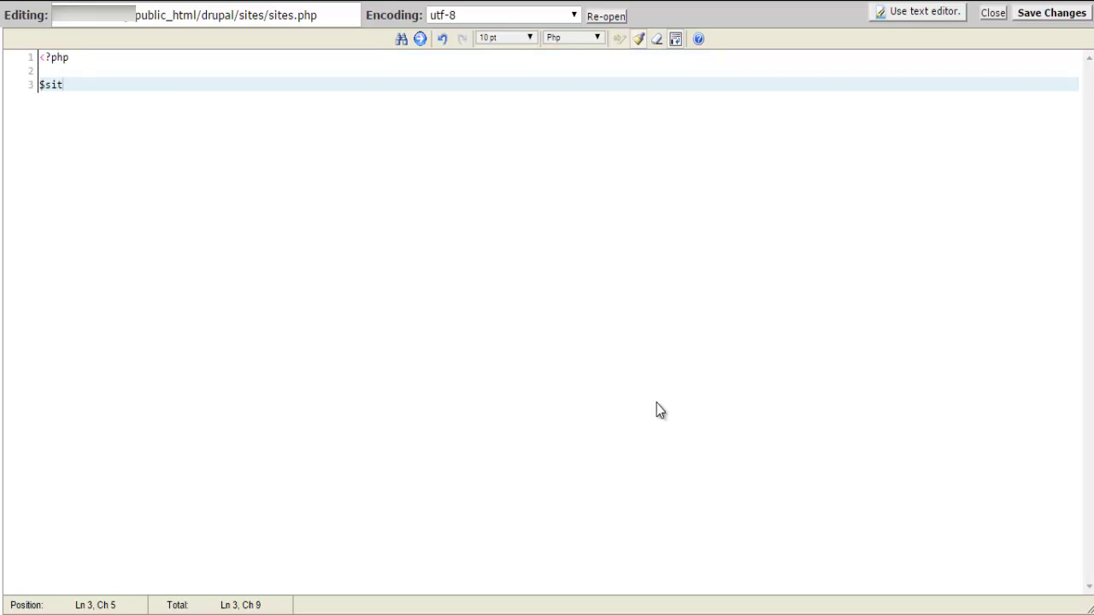
text(es = array();)
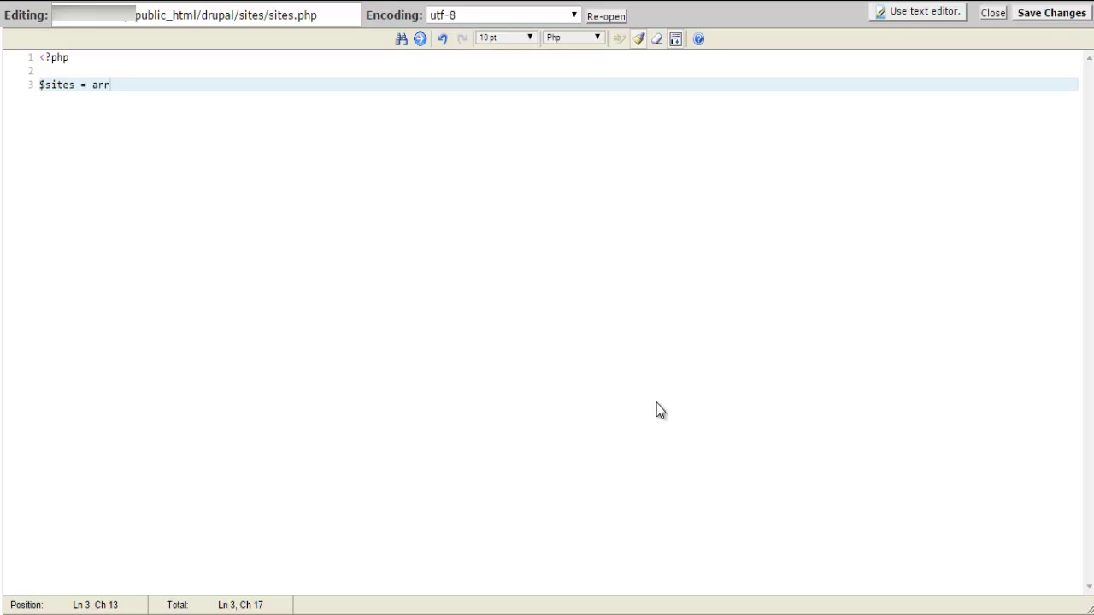
key(Left)
key(Left)
key(Return)
key(Return)
key(Up)
key(Tab)
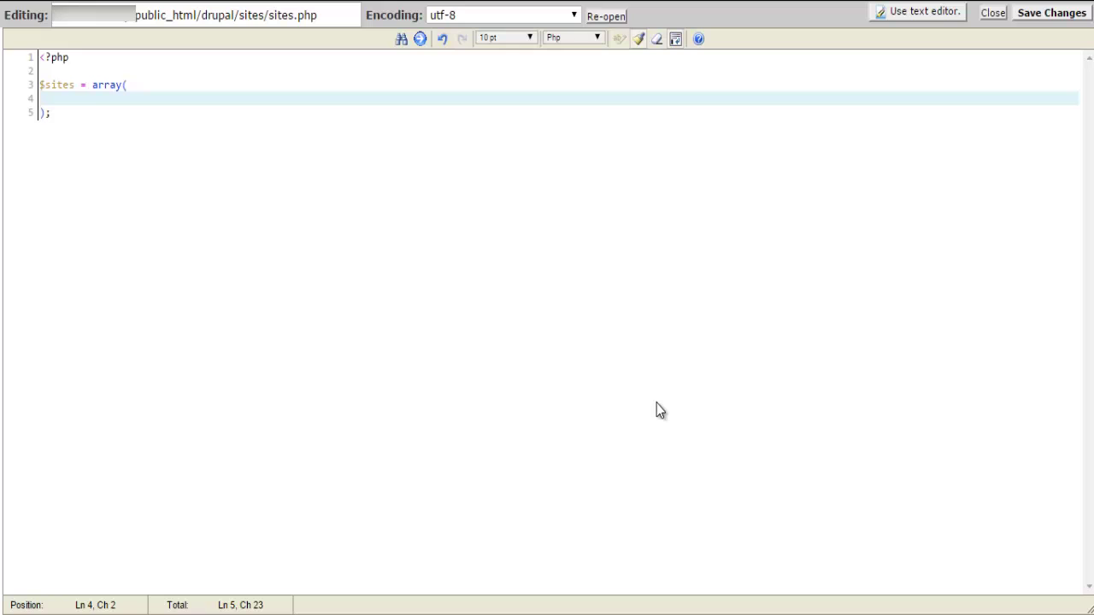
text('dogs.kalose.ne)
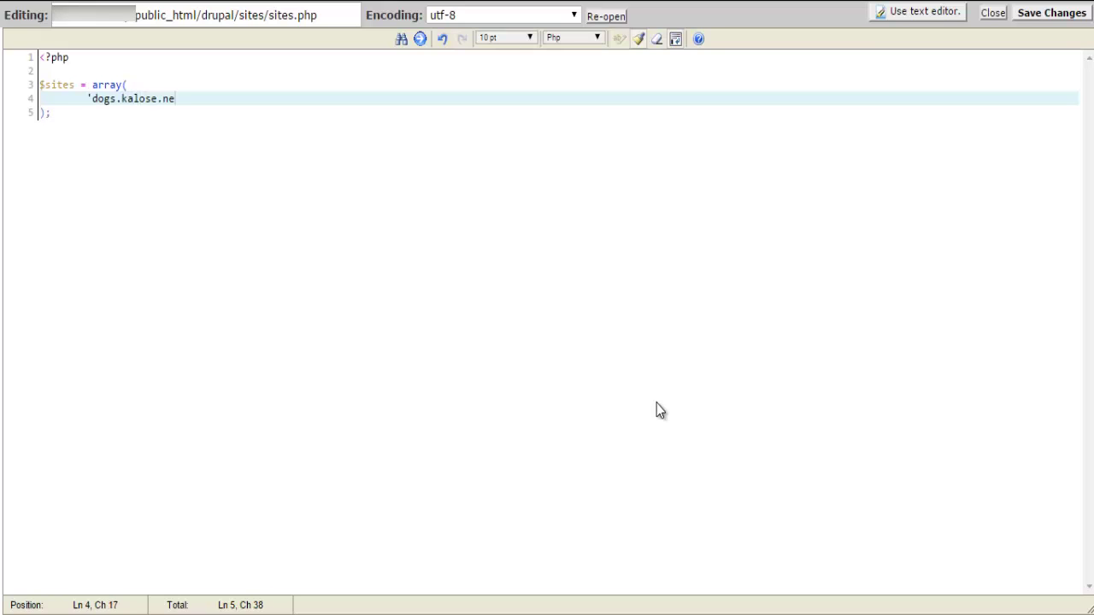
text(t' => 'dogs',)
key(Return)
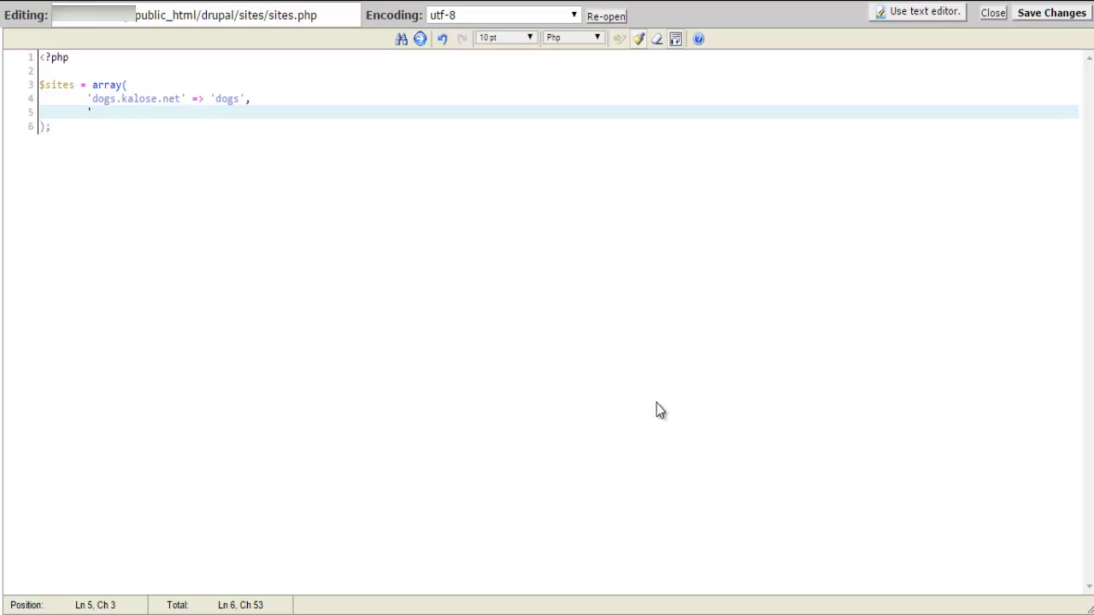
text('www.kalose.net)
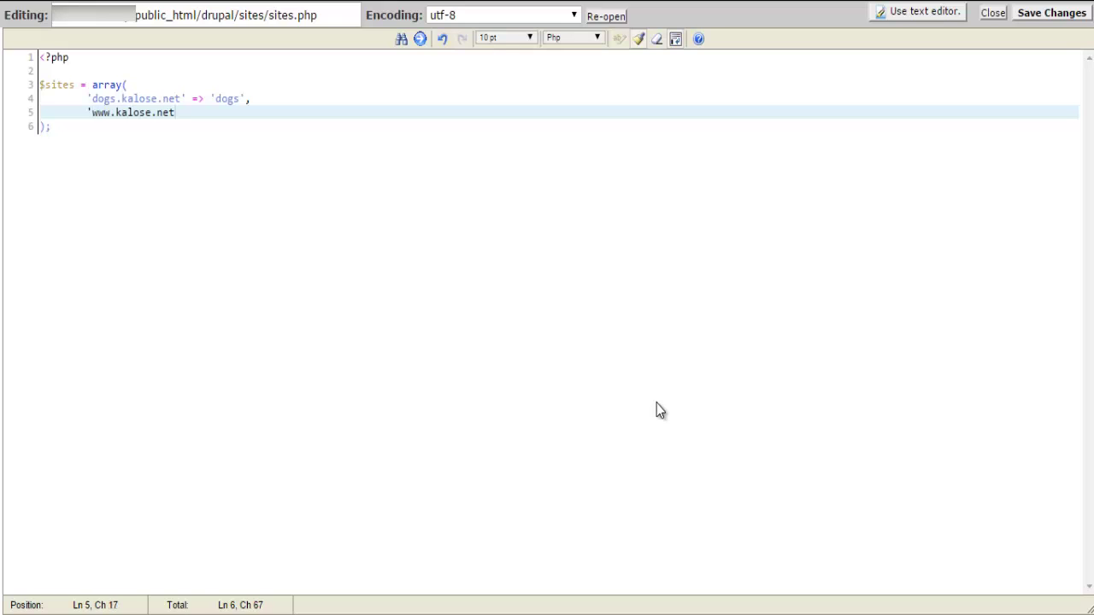
text(.cats' => 'cats)
click(277, 100)
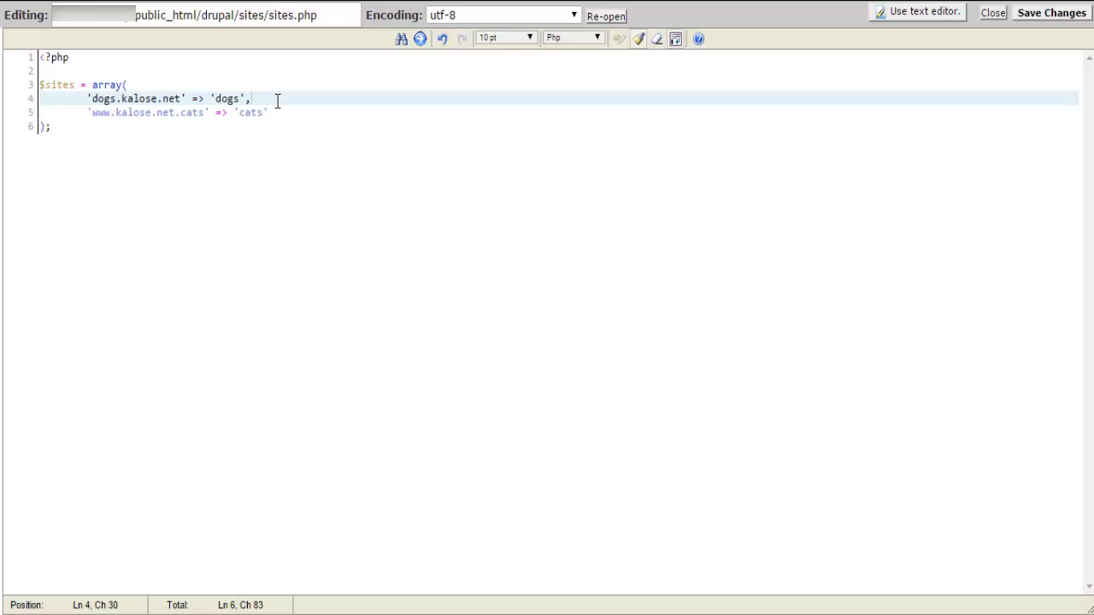
key(Return)
text(// h)
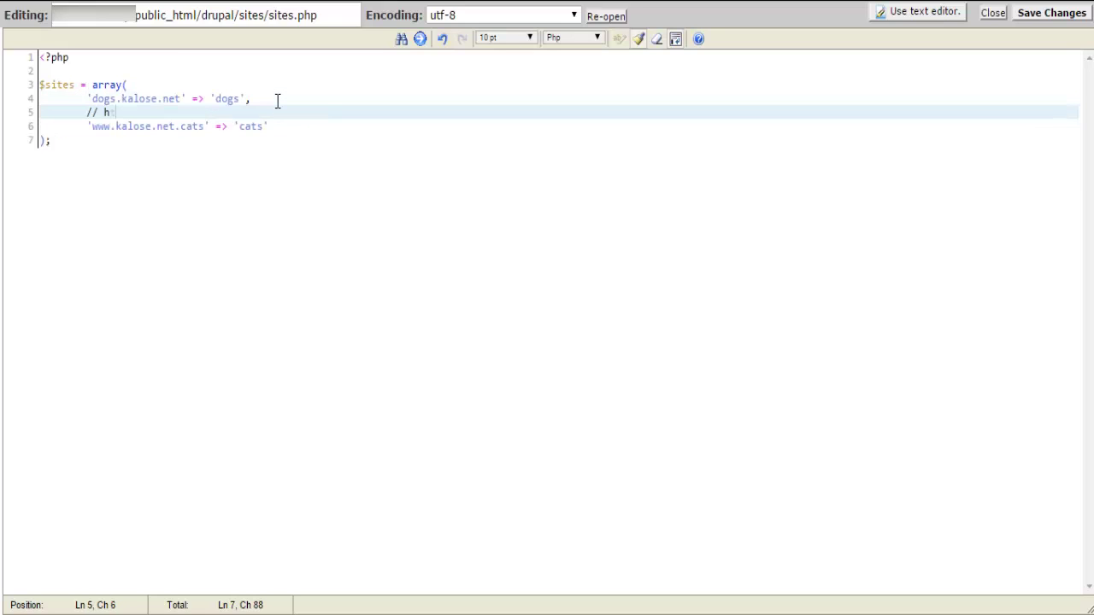
text(ttp://www.kalose.net)
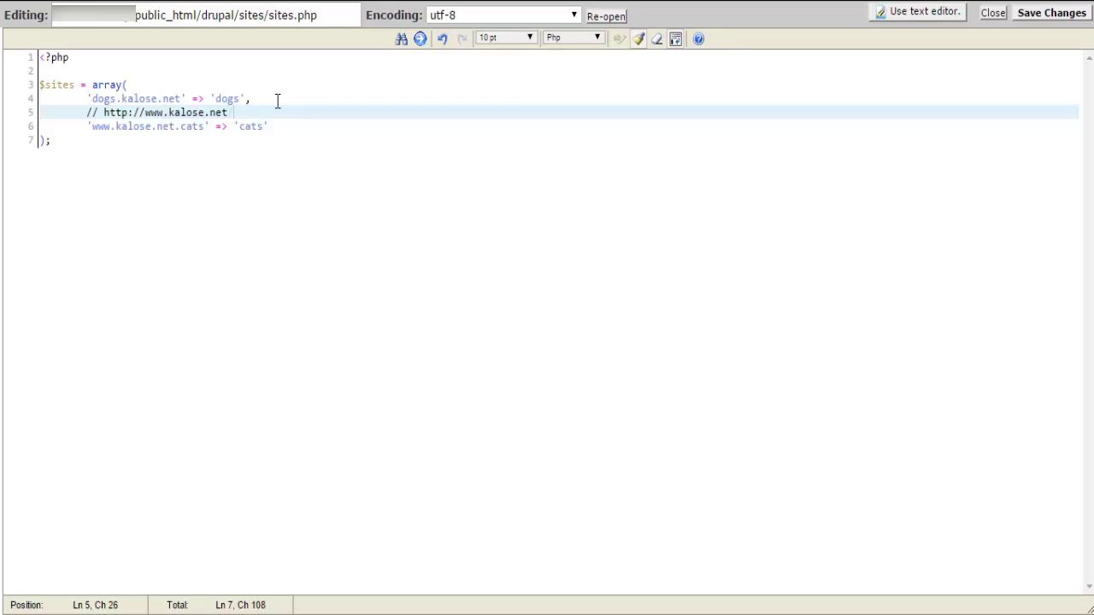
text(/cats/)
click(277, 162)
click(1046, 14)
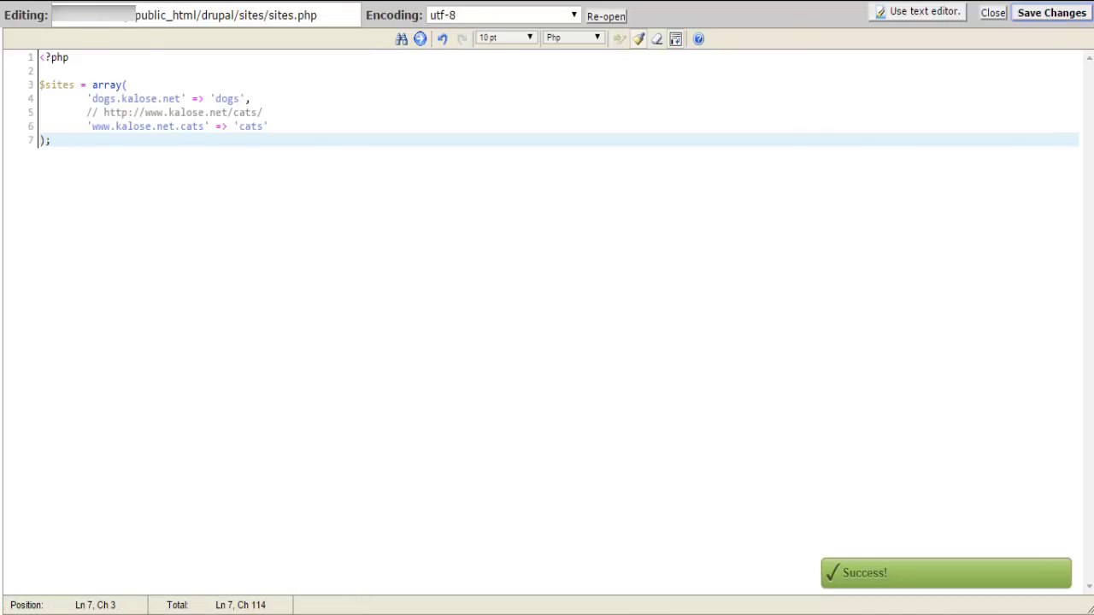
click(992, 13)
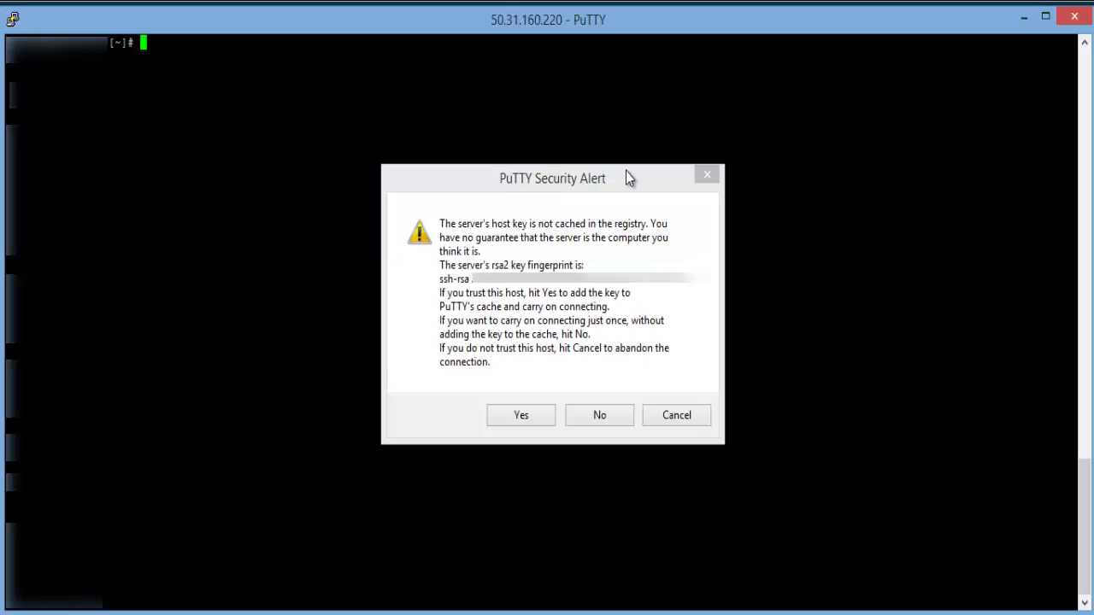
Step: Switch to PuTTY, continue the connection without caching the host key, and change directory to public_html/drupal/sites/
click(625, 175)
click(611, 421)
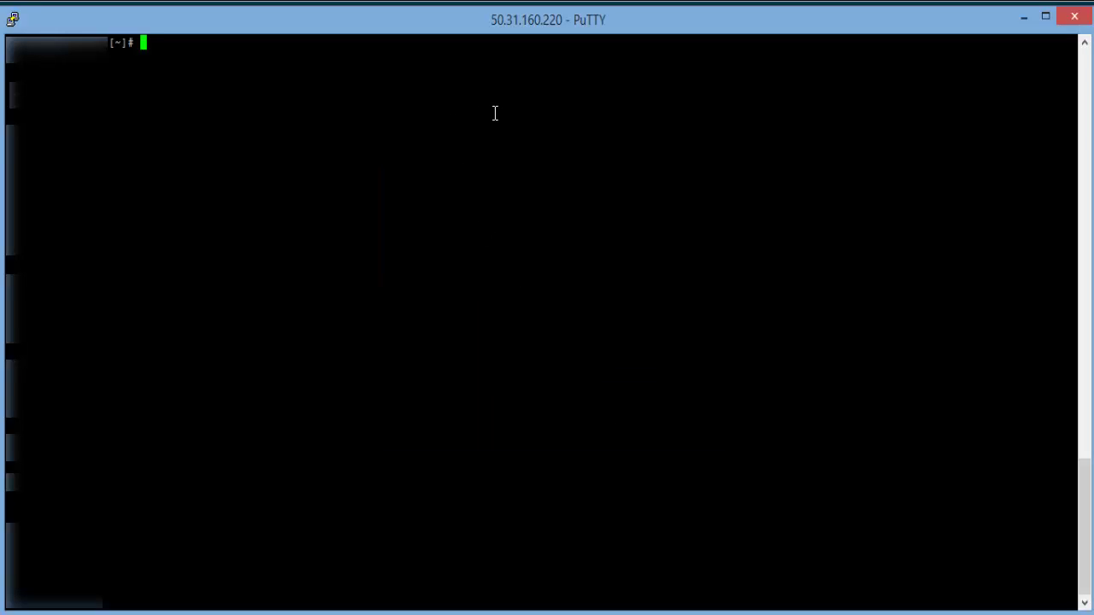
text(cd public_html)
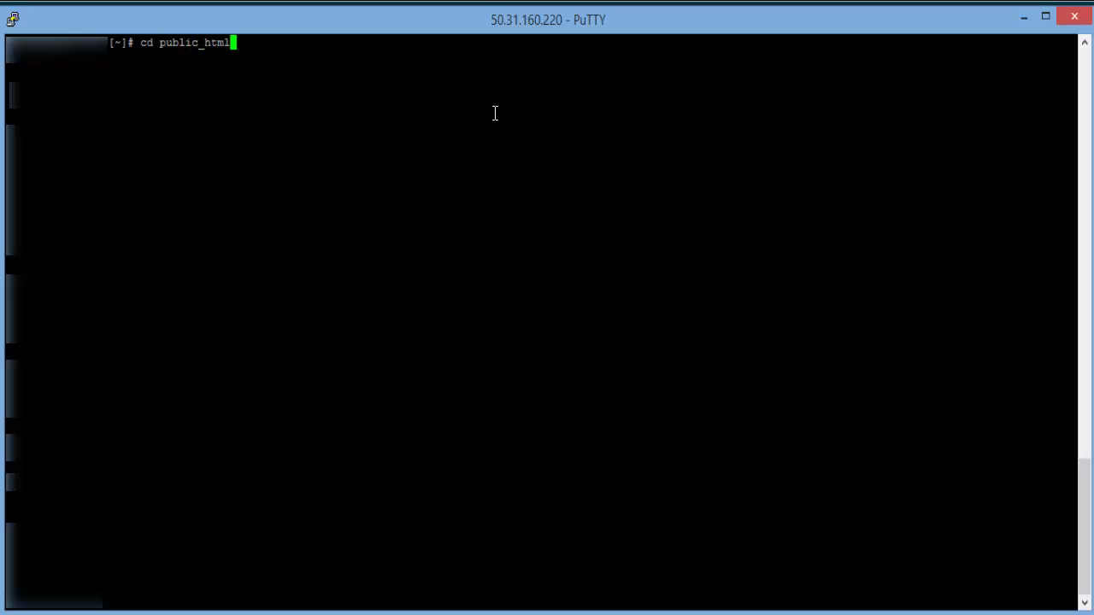
text(drupal/sites/)
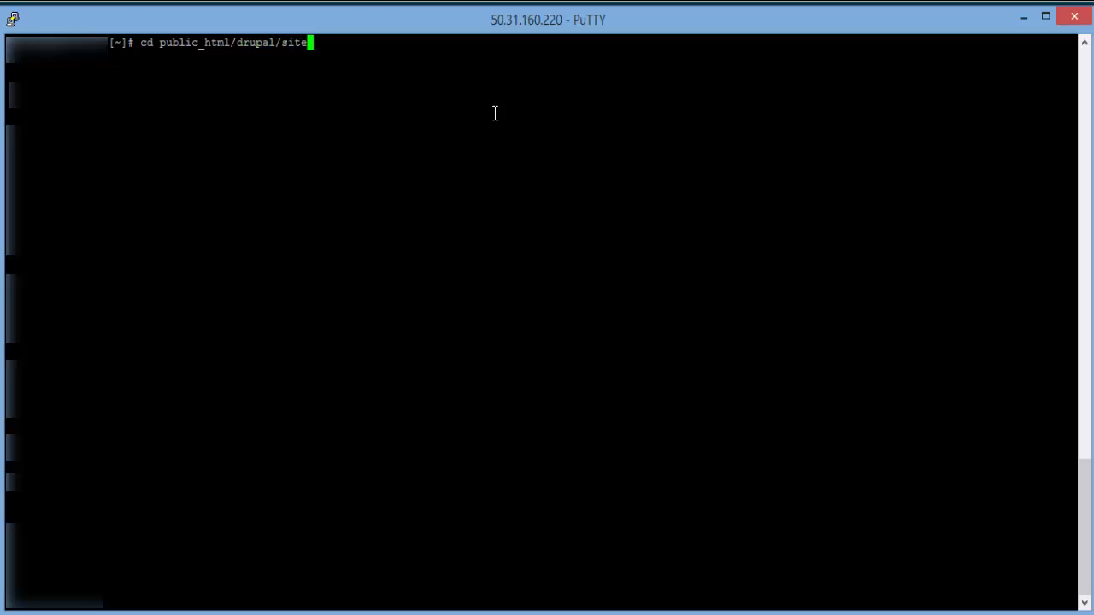
key(Return)
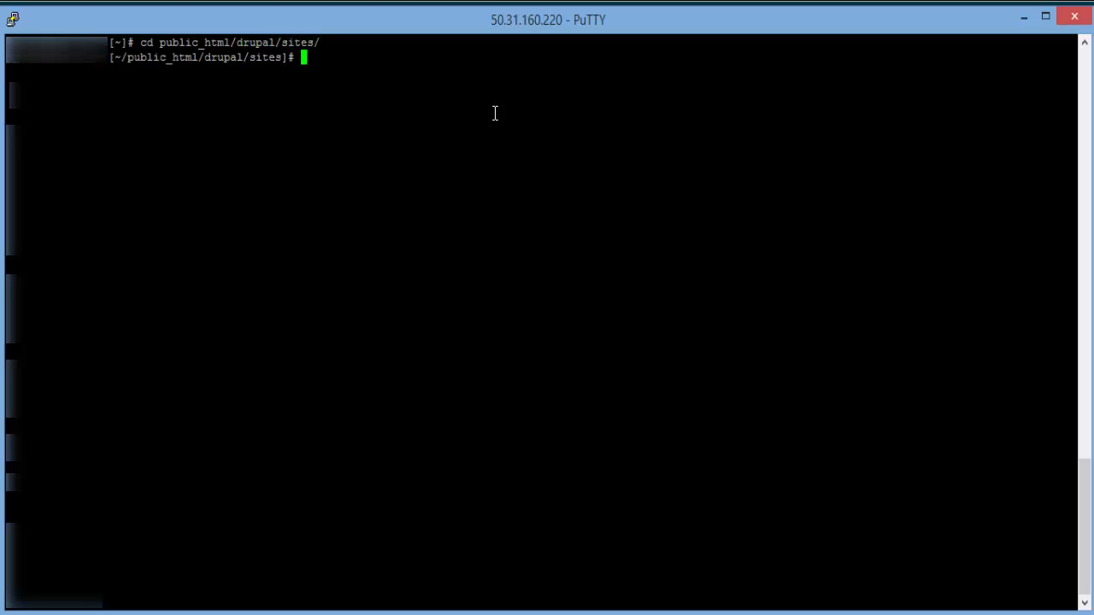
Step: List the contents of the sites directory and of its default subdirectory
text(ls)
key(Return)
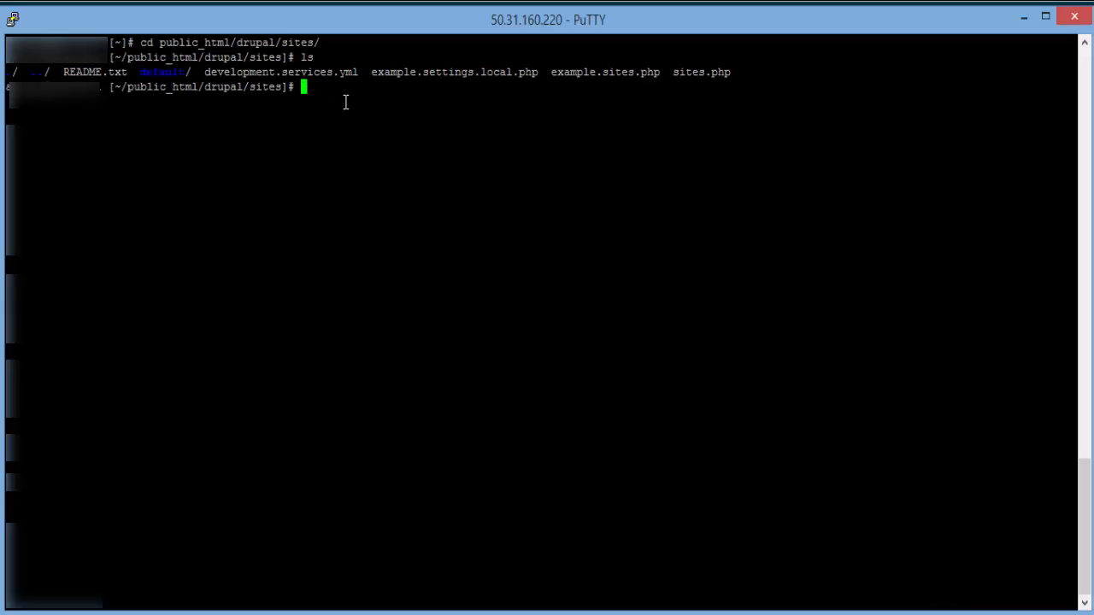
text(cd default)
key(Return)
text(ls)
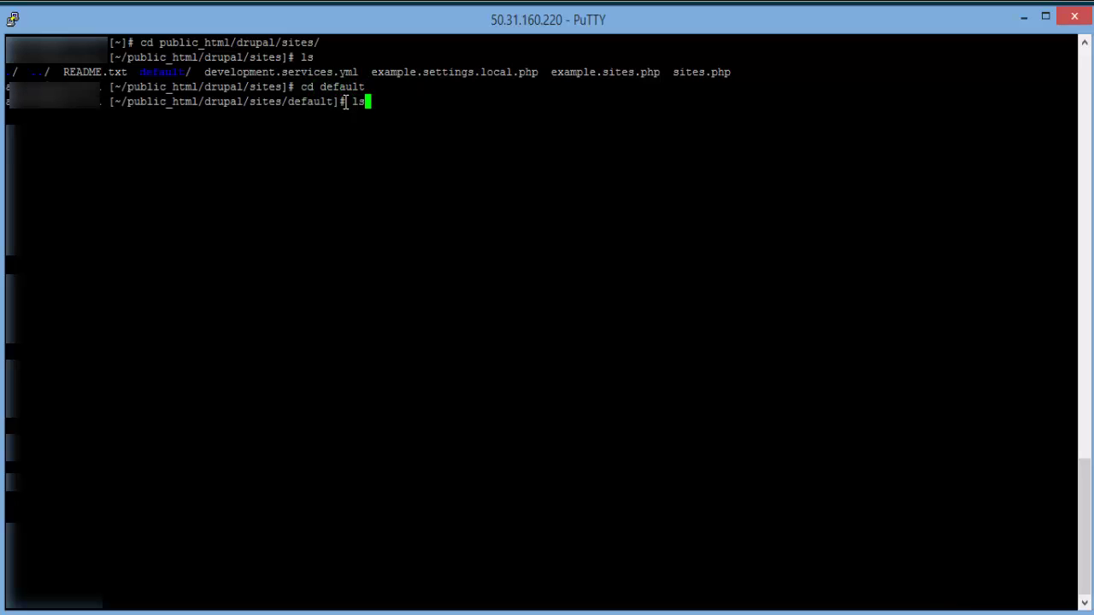
key(Return)
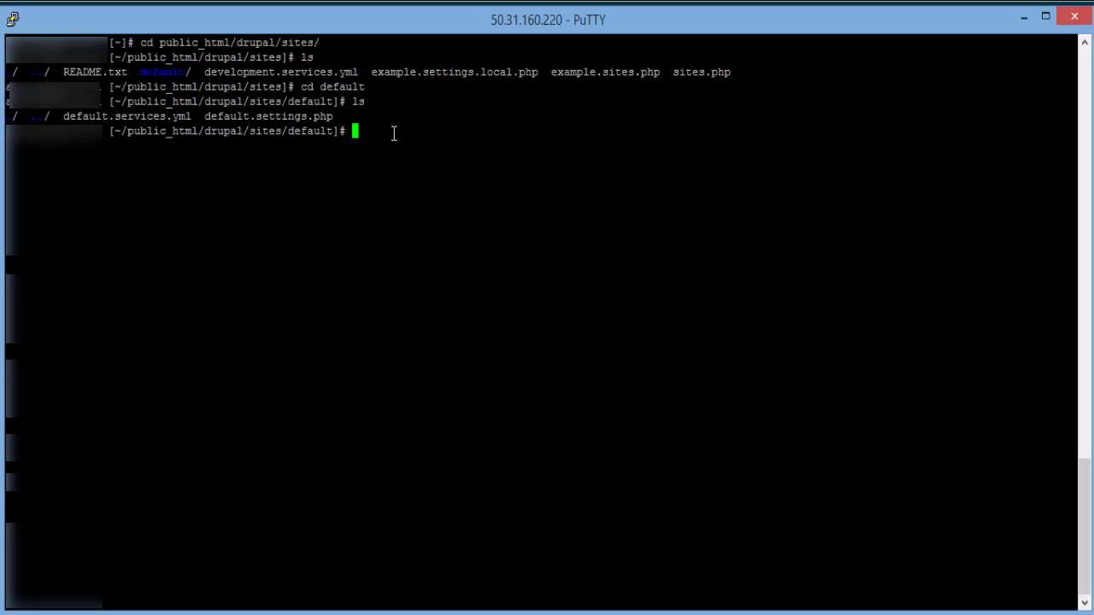
Step: Return to the sites directory and create the directories dogs and cats in it
text(cd ..)
key(Return)
text(mkdir)
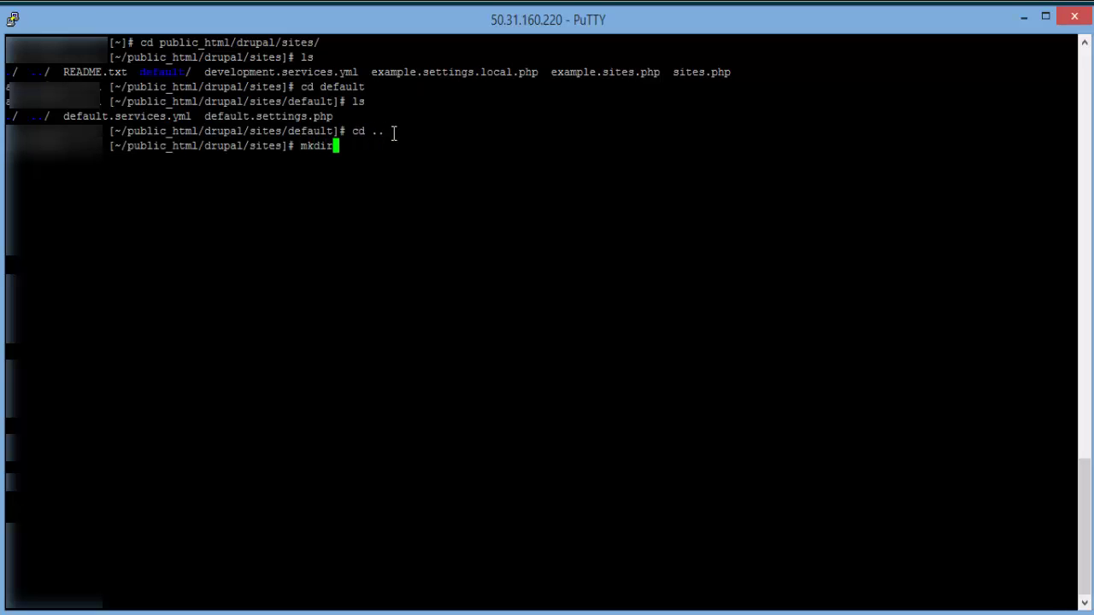
text( dogs)
key(Return)
text(mkd)
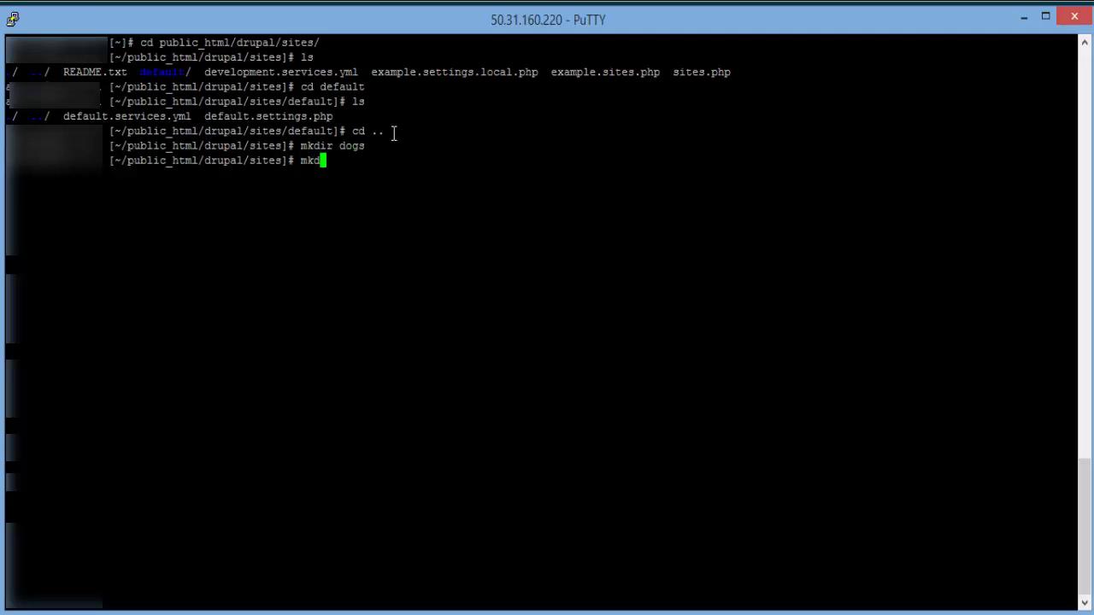
text(ir cats)
key(Return)
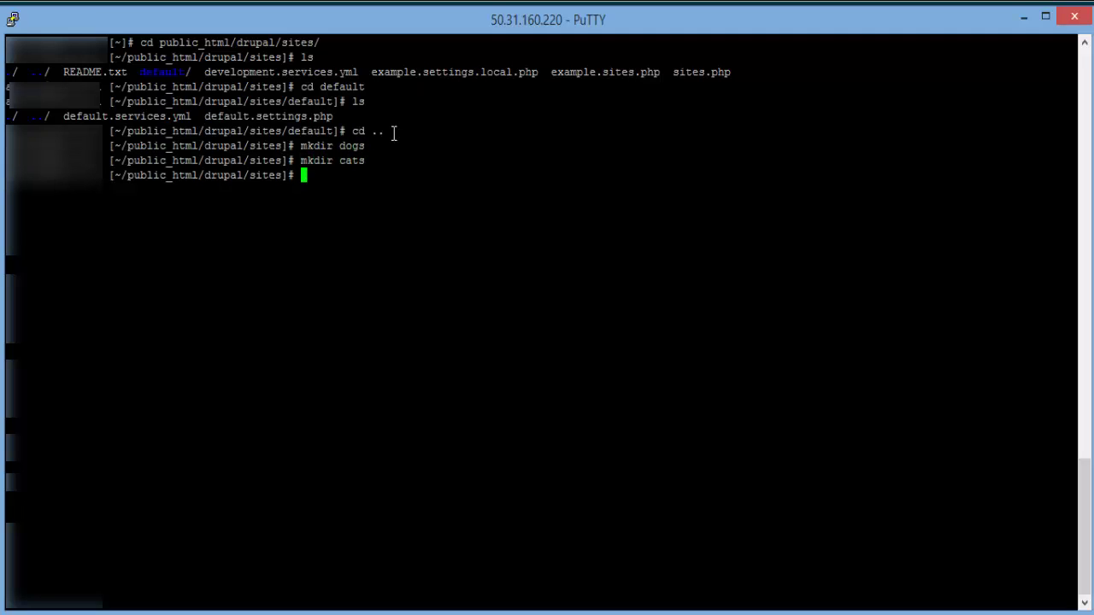
Step: Copy default/default.services.yml to dogs/services.yml
text(cp default/default.)
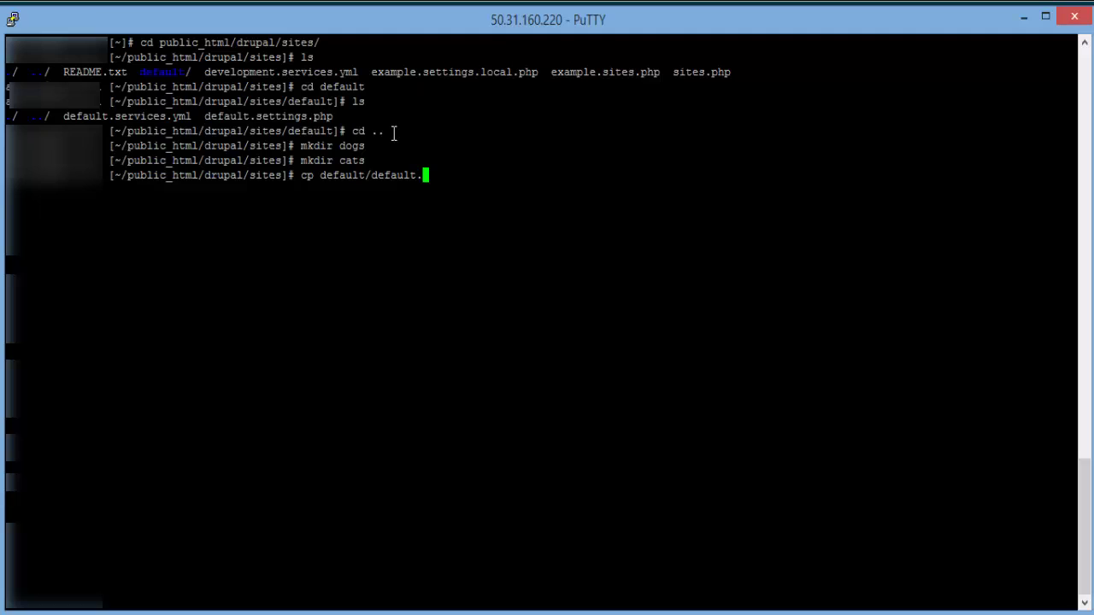
text(services.yml dogs/services.)
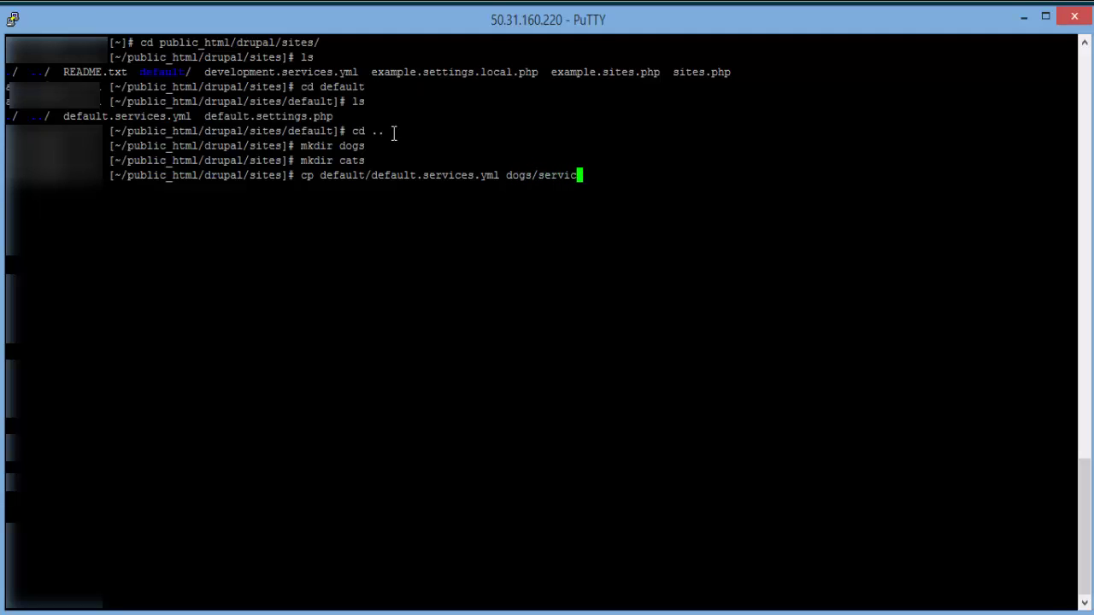
text(yml)
key(Return)
Step: Copy default/default.services.yml to cats/services.yml
key(Up)
key(Left)
key(Left)
key(Left)
key(Left)
key(Left)
key(Left)
key(Left)
key(Left)
key(Left)
key(Left)
key(Left)
key(Left)
key(Left)
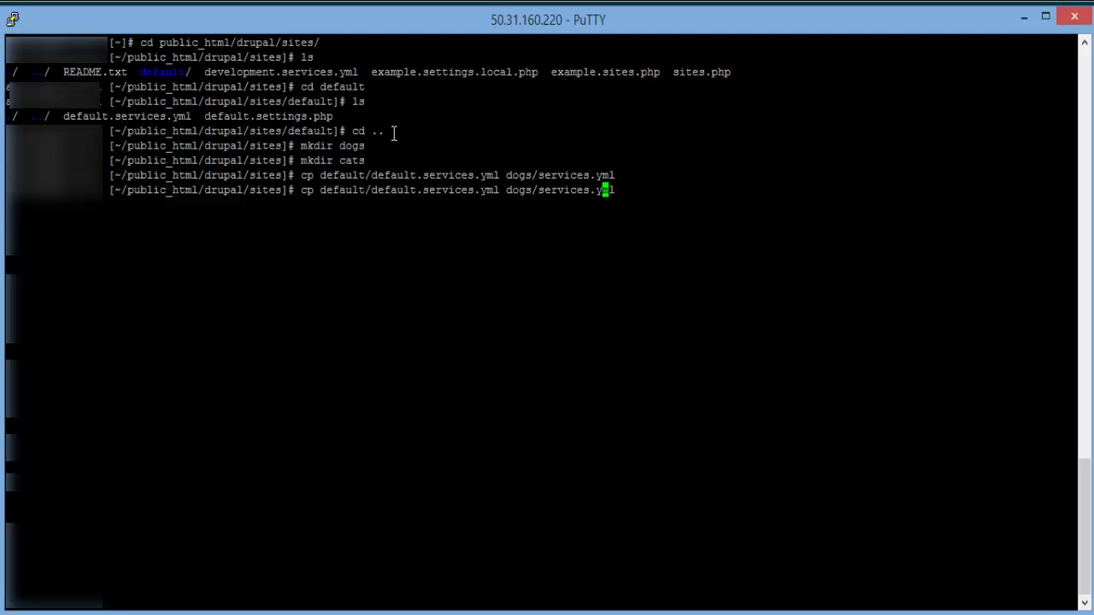
key(BackSpace)
key(BackSpace)
key(BackSpace)
key(BackSpace)
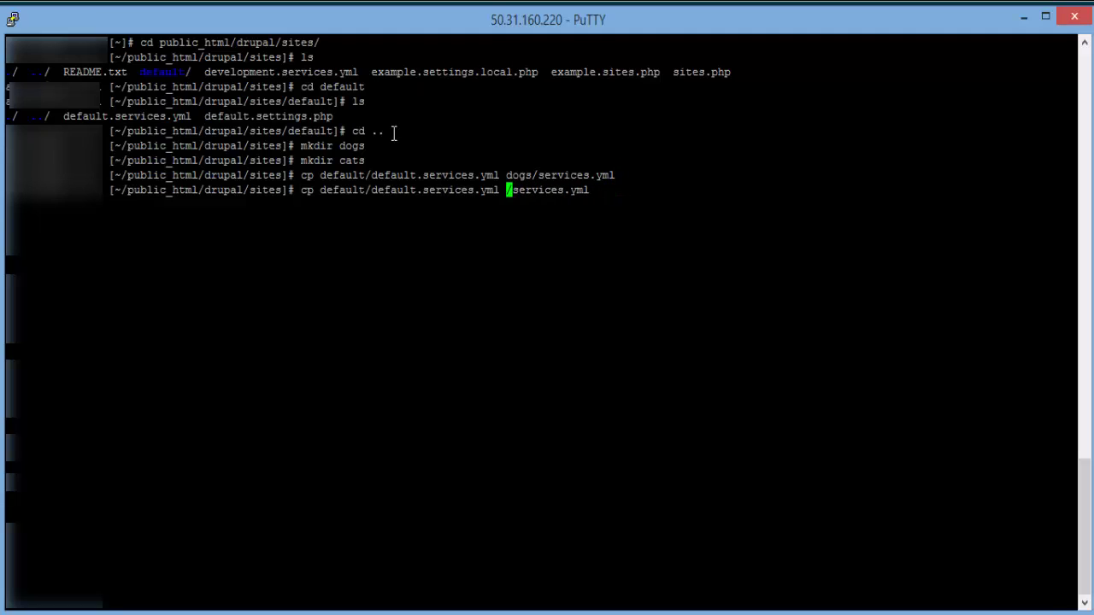
text(cats)
key(Return)
Step: Copy default/default.settings.php to cats/settings.php
key(Up)
key(Left)
key(Left)
key(Left)
key(Left)
key(Left)
key(Left)
key(Left)
key(Left)
key(Left)
key(Left)
key(Left)
key(Left)
key(Left)
key(Left)
key(Left)
key(Left)
key(Left)
key(Left)
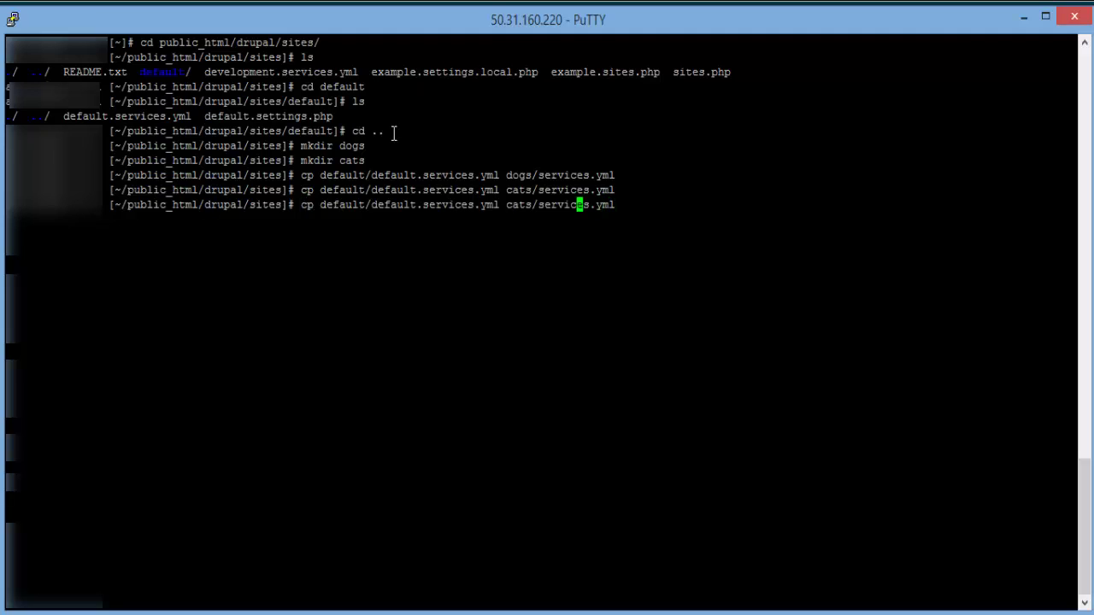
key(BackSpace)
key(BackSpace)
key(BackSpace)
key(BackSpace)
key(BackSpace)
key(BackSpace)
key(BackSpace)
key(BackSpace)
key(BackSpace)
key(BackSpace)
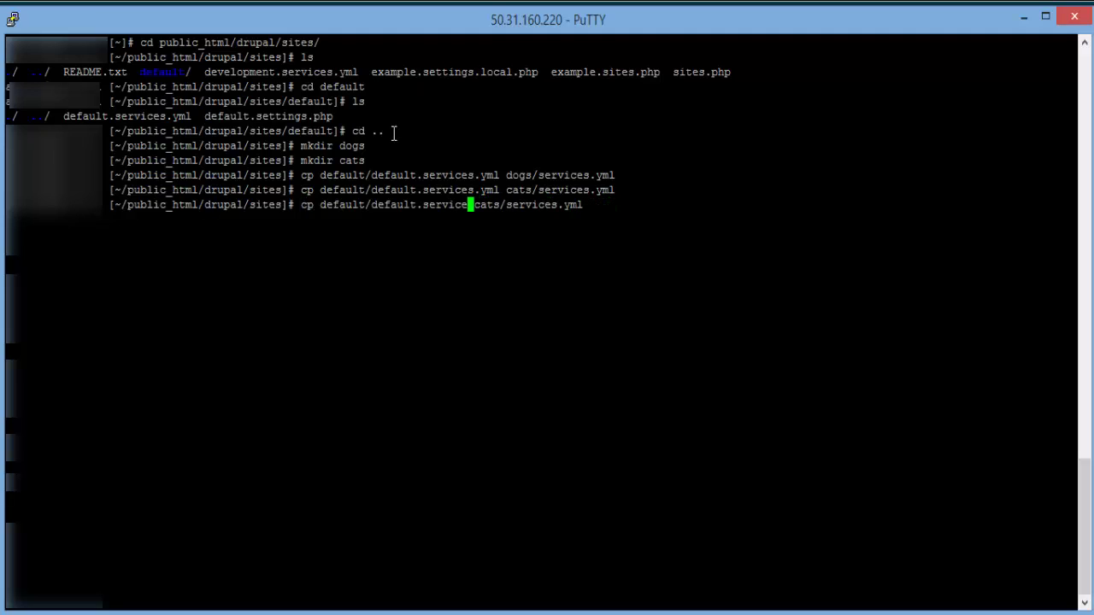
text(ttings.php)
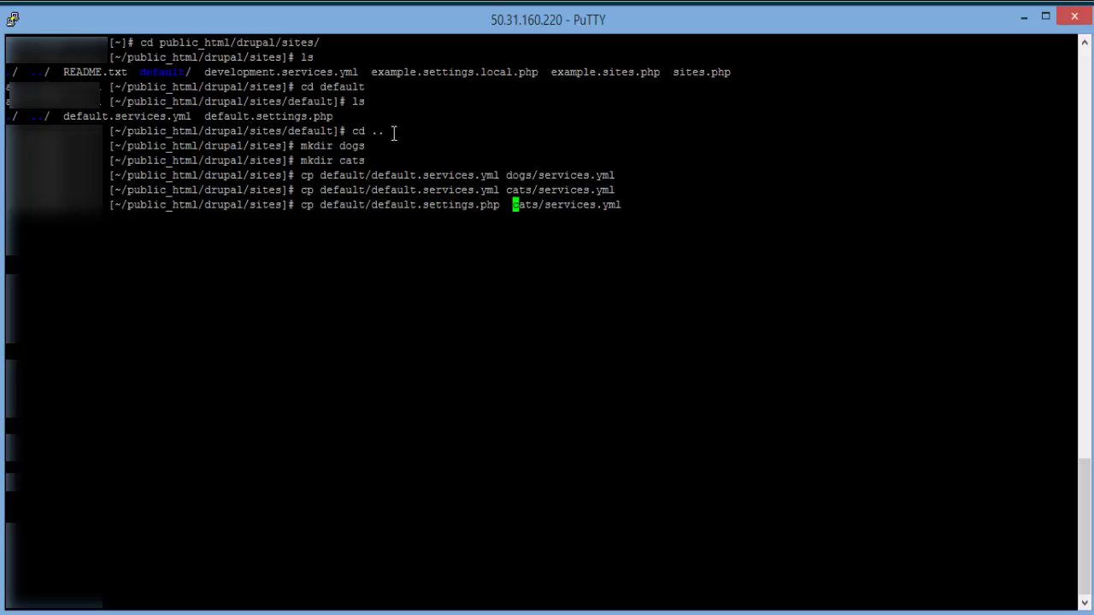
key(Right)
key(Right)
key(Right)
key(Right)
key(Right)
key(Right)
key(Right)
key(Right)
key(Right)
key(Right)
key(Right)
key(End)
key(BackSpace)
key(BackSpace)
key(BackSpace)
key(BackSpace)
key(BackSpace)
key(BackSpace)
key(BackSpace)
key(BackSpace)
key(BackSpace)
key(BackSpace)
text(ttings.php)
key(Return)
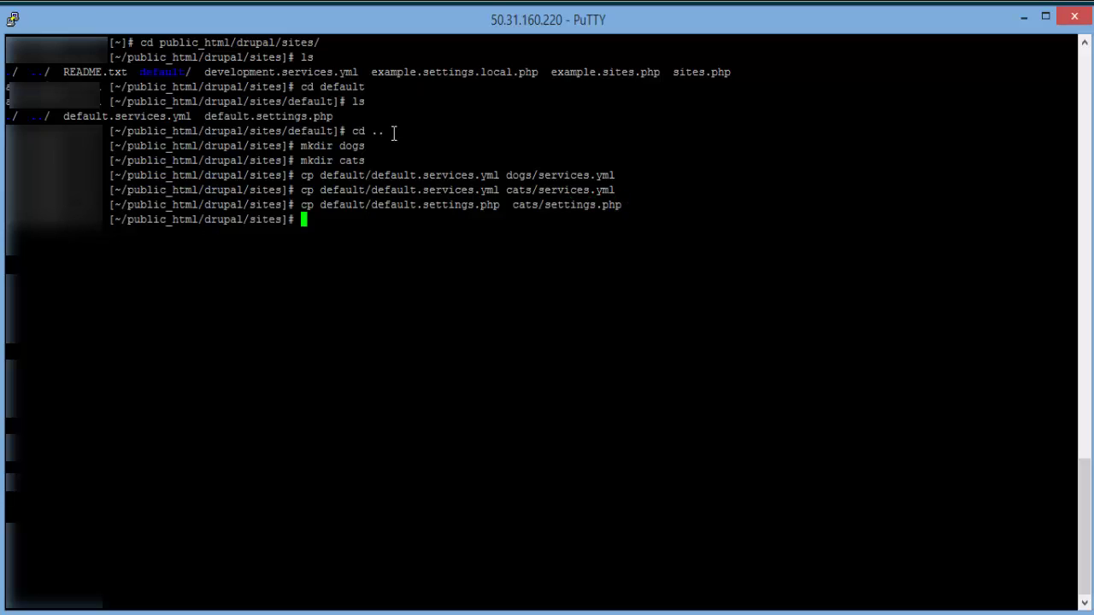
Step: Copy default/default.settings.php to dogs/settings.php
key(Up)
key(Left)
key(Left)
key(Left)
key(Left)
key(Left)
key(Left)
key(Left)
key(Left)
key(Left)
key(Left)
key(Left)
key(Left)
key(Left)
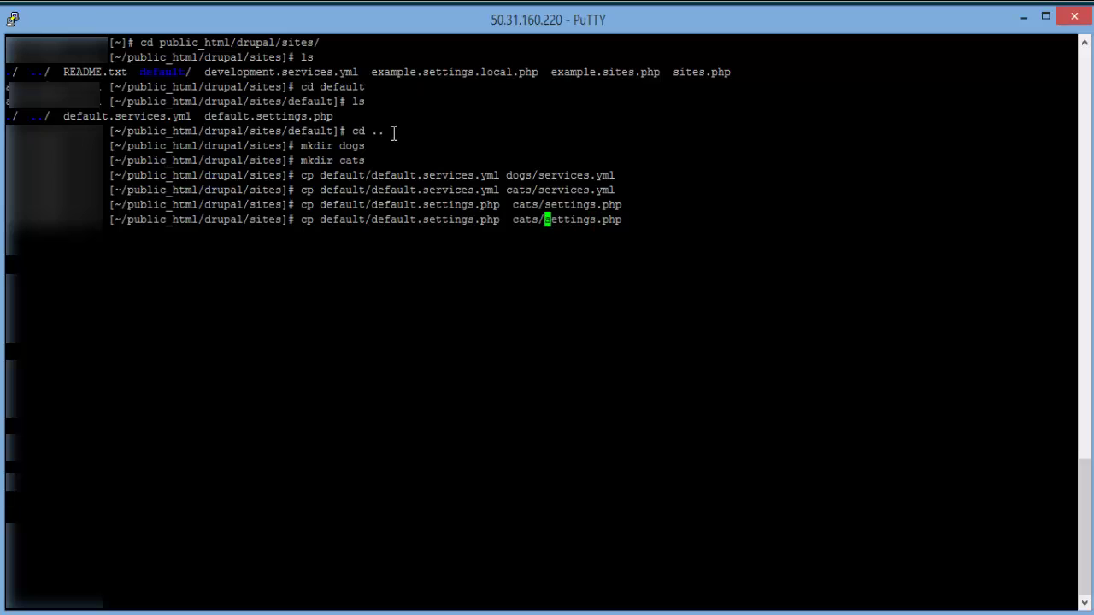
key(BackSpace)
key(BackSpace)
key(BackSpace)
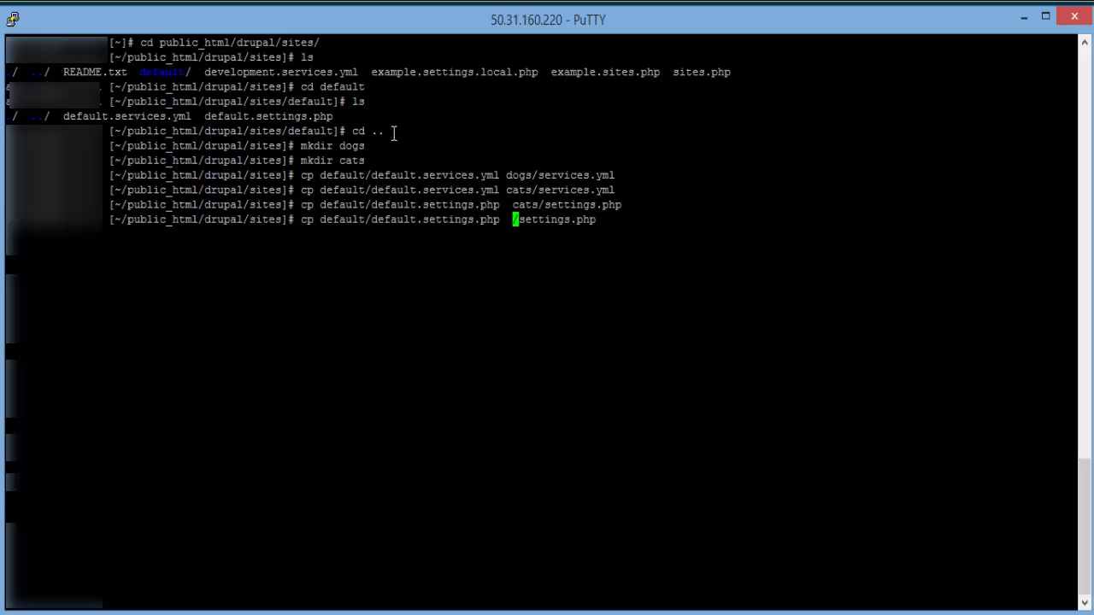
text(dogs)
key(Return)
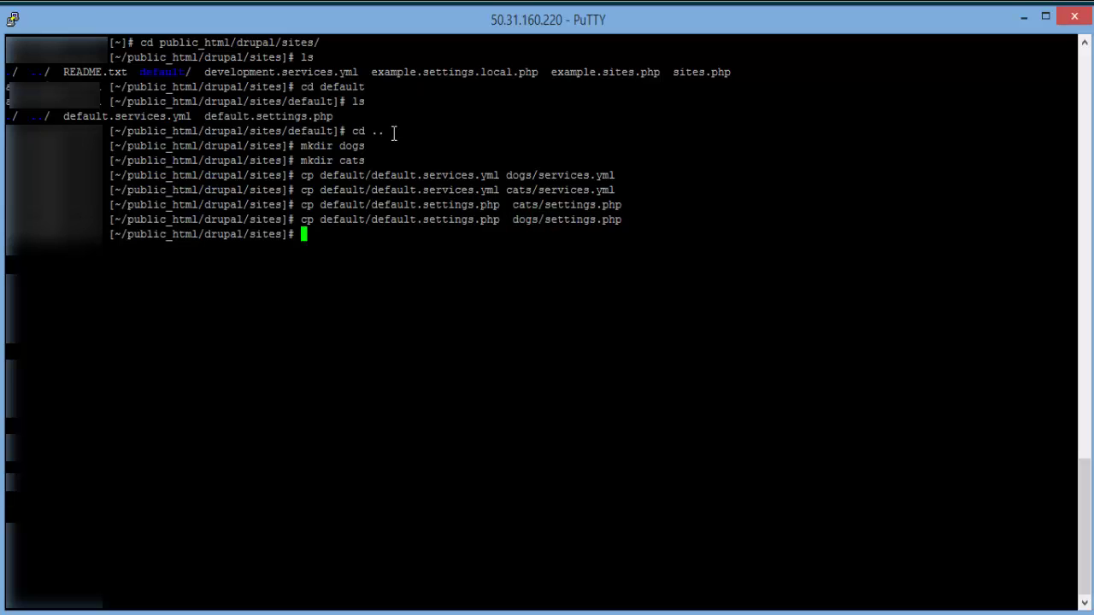
Step: Enter the dogs directory under sites and list its contents to check the copied files
text(cd dogs)
key(Return)
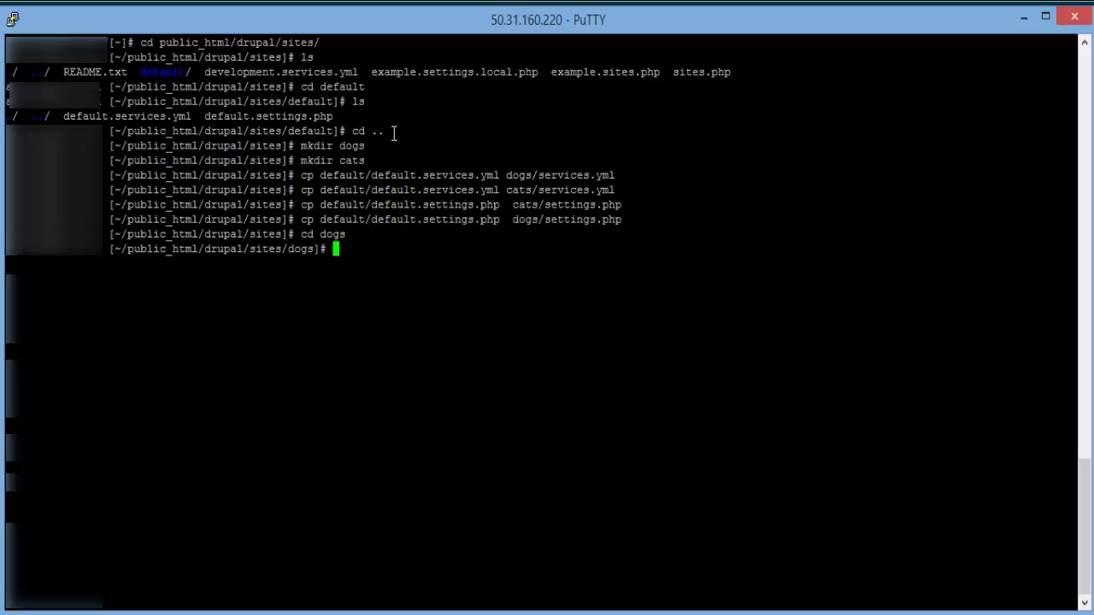
text(ls)
key(Return)
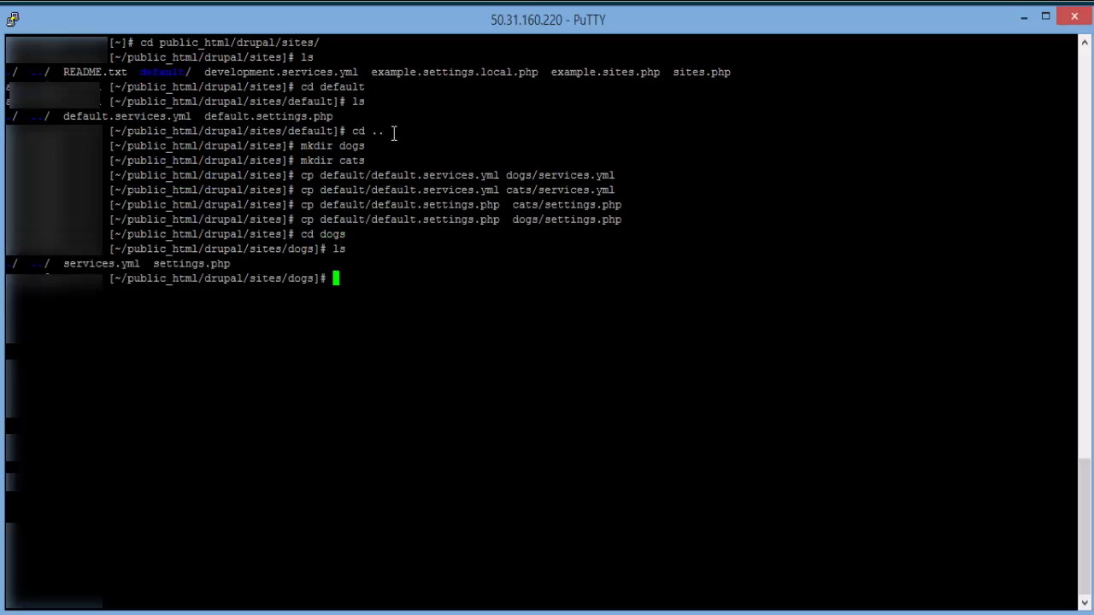
Step: Go up three directory levels from sites/dogs to public_html
text(cd ..)
key(Return)
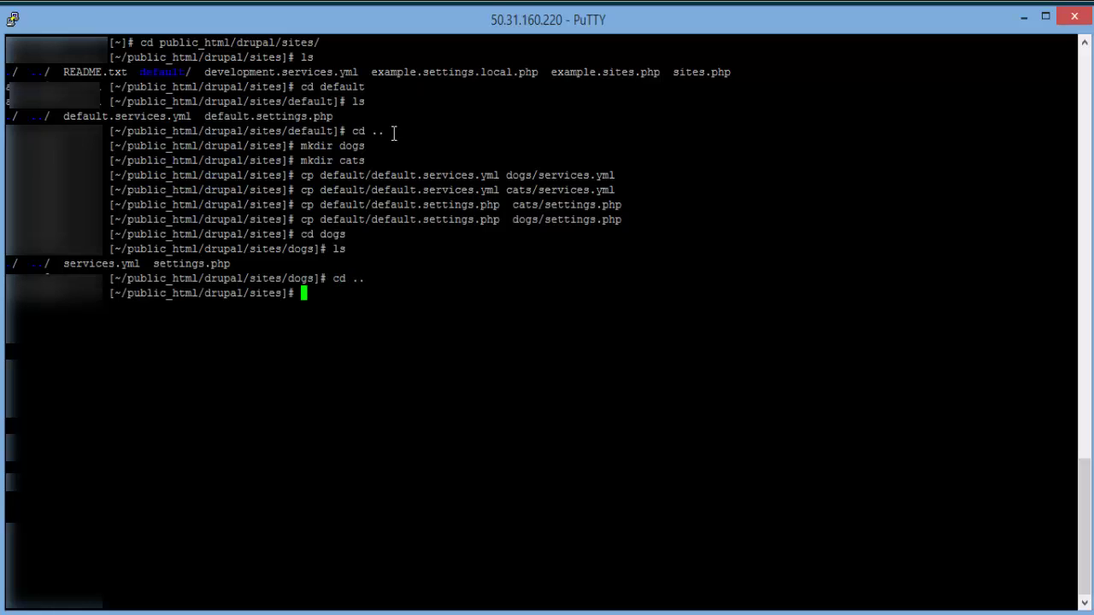
text(cd ..)
key(Return)
text(cd ..)
key(Return)
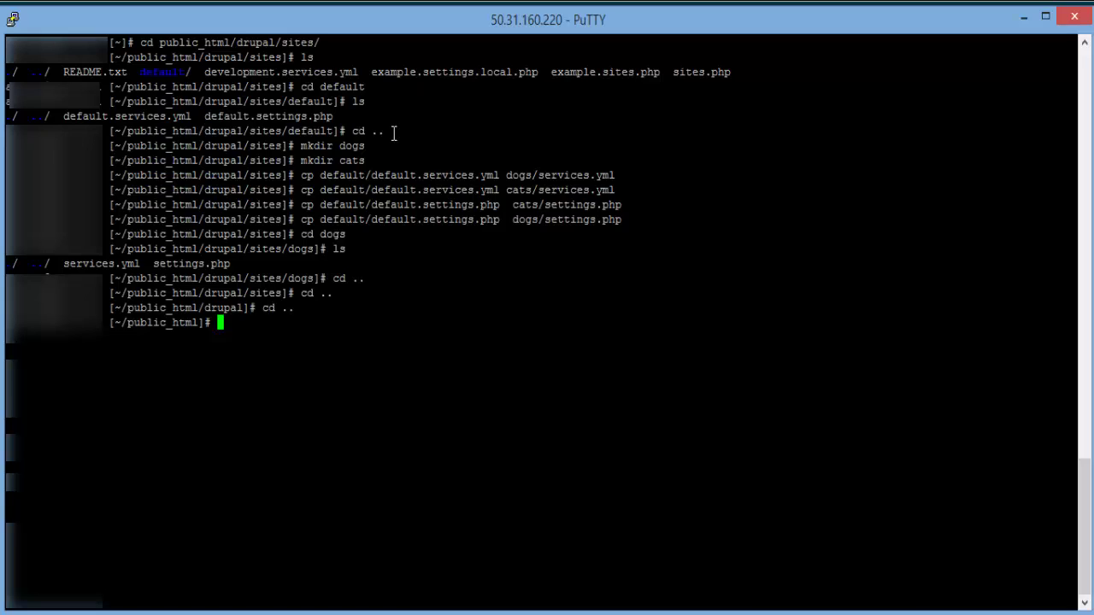
Step: List the contents of the public_html/dogs directory and return to public_html
text(cd dogs)
key(Return)
text(ls)
key(Return)
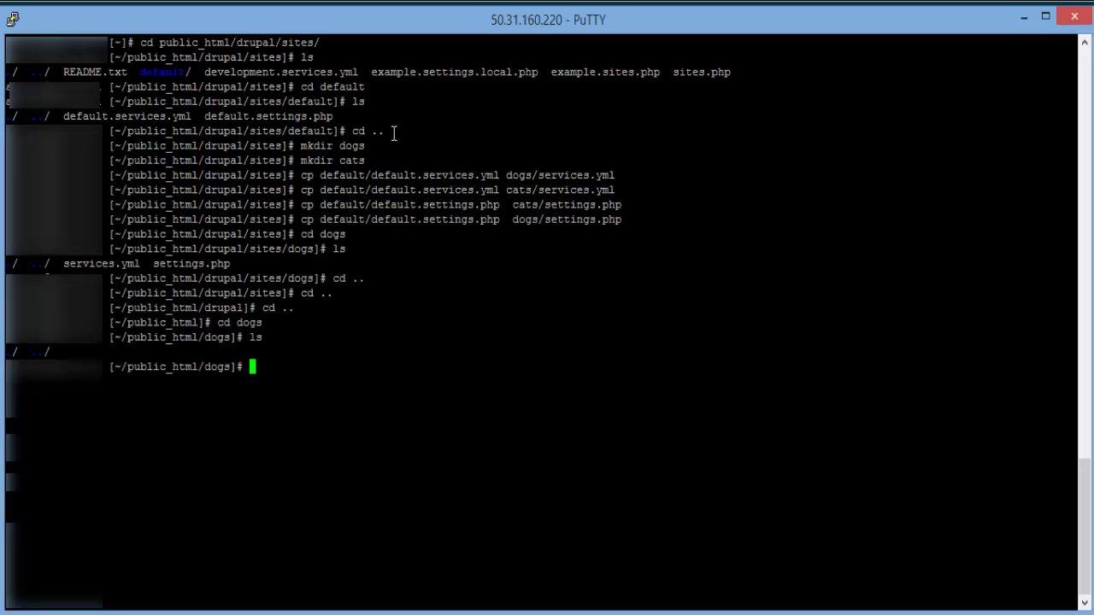
text(cd ..)
key(Return)
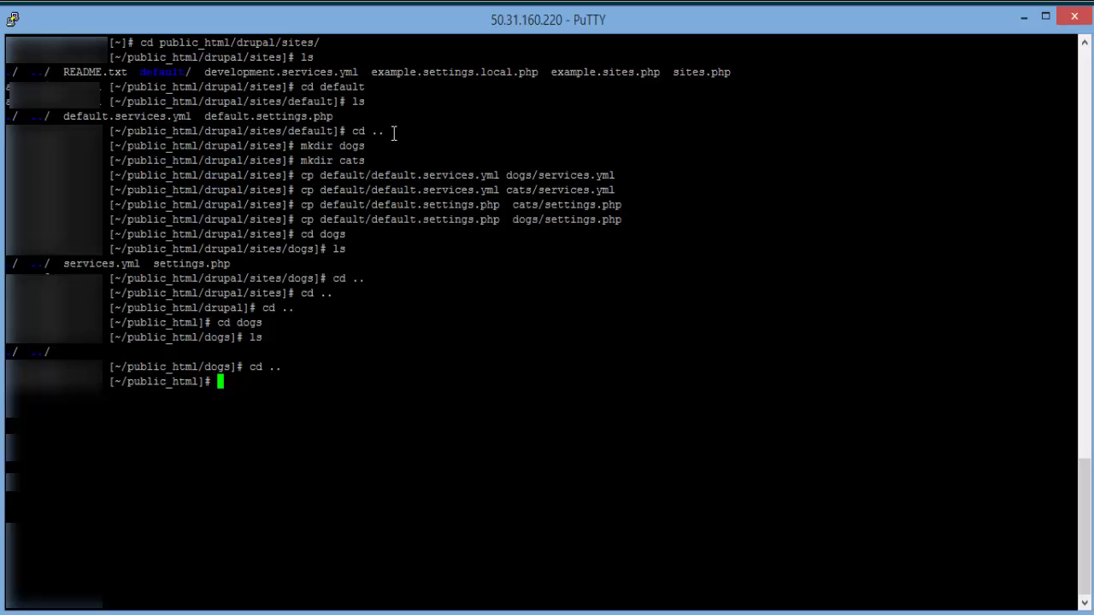
Step: In public_html, run ln -s drupal dogs, list the contents of dogs and return to public_html
text(ln -s drupal dogs)
key(Return)
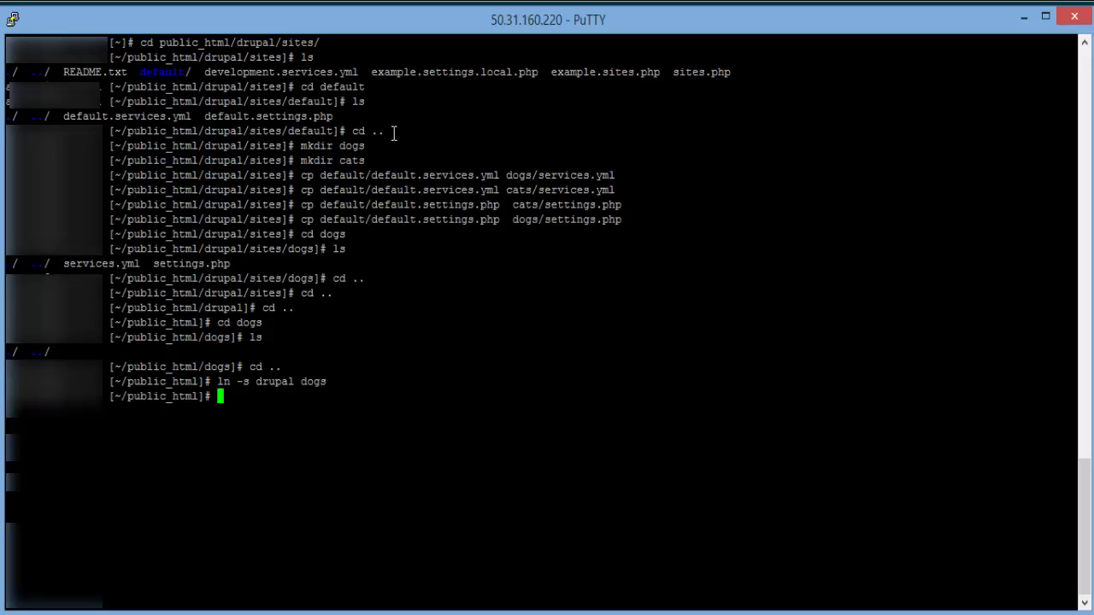
text(ls)
key(BackSpace)
key(BackSpace)
key(BackSpace)
text(cd dogs)
key(Return)
text(ls)
key(Return)
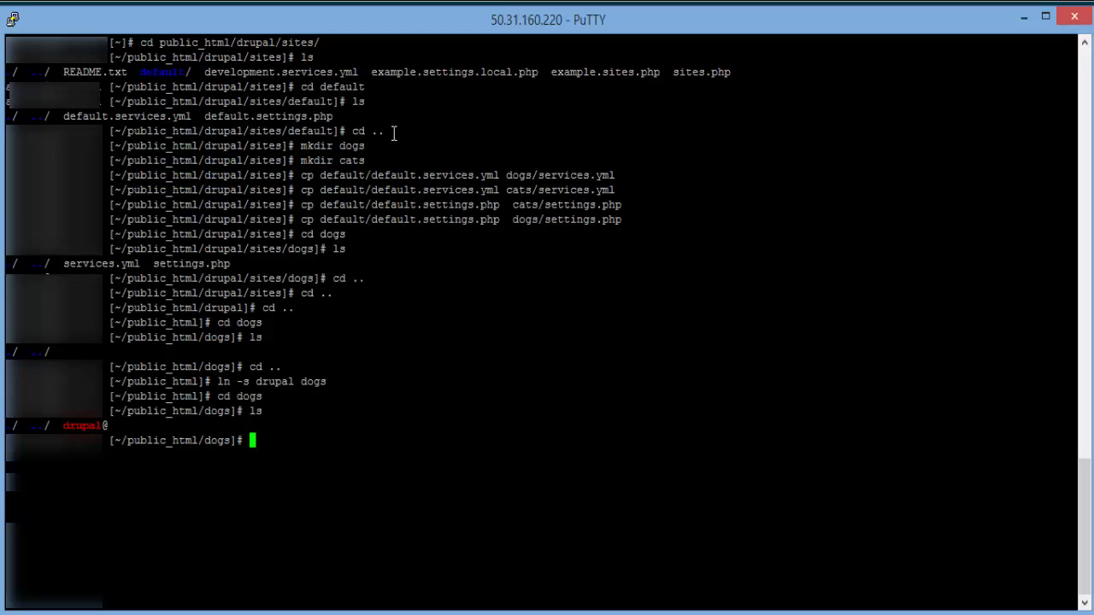
text(cd ..)
key(Return)
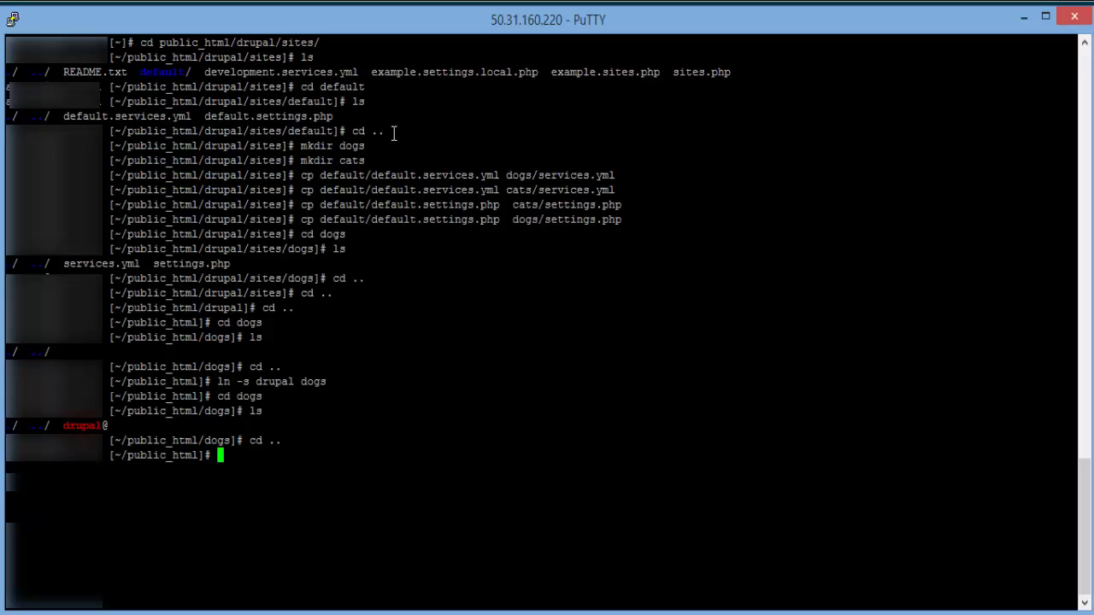
Step: Try to remove the dogs directory from public_html with rmdir, then with rmdir -r
text(rmdir dogs)
key(Return)
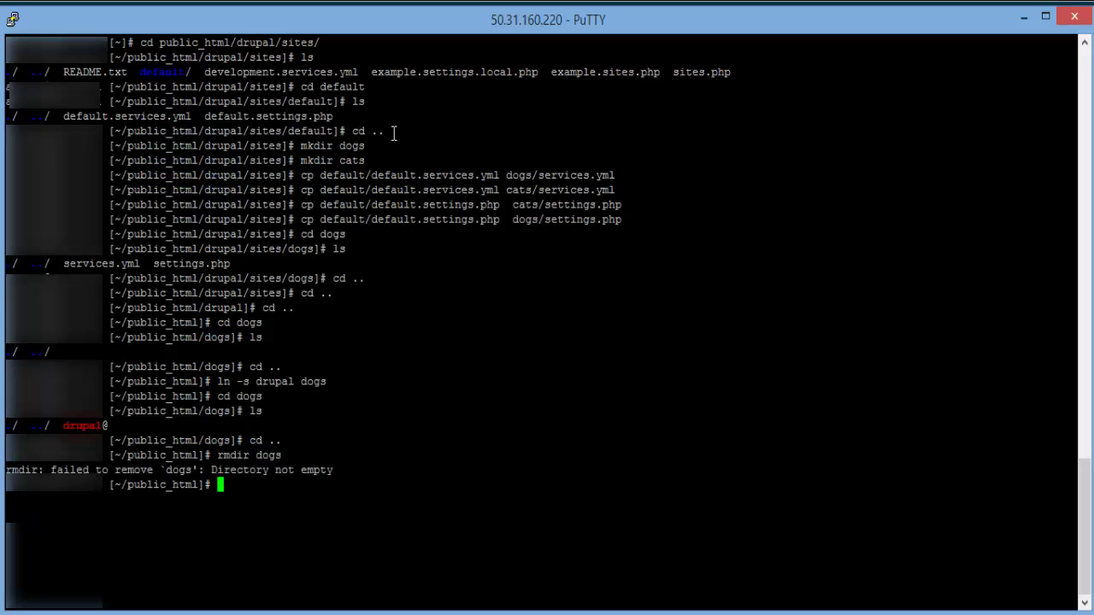
key(Up)
key(Left)
key(Left)
key(Left)
key(Left)
text(-r)
key(Return)
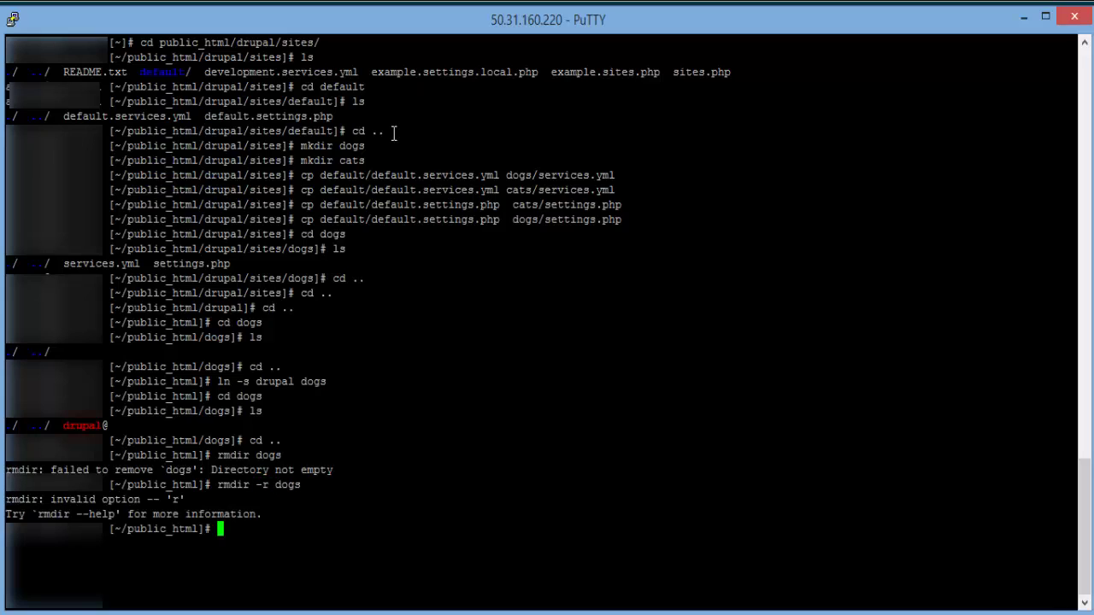
Step: Enter the public_html/dogs directory and delete the drupal link inside it
key(Up)
key(BackSpace)
key(BackSpace)
key(BackSpace)
key(BackSpace)
key(BackSpace)
key(BackSpace)
key(BackSpace)
key(BackSpace)
key(BackSpace)
key(BackSpace)
key(BackSpace)
key(BackSpace)
key(BackSpace)
text(cd dogs)
key(Return)
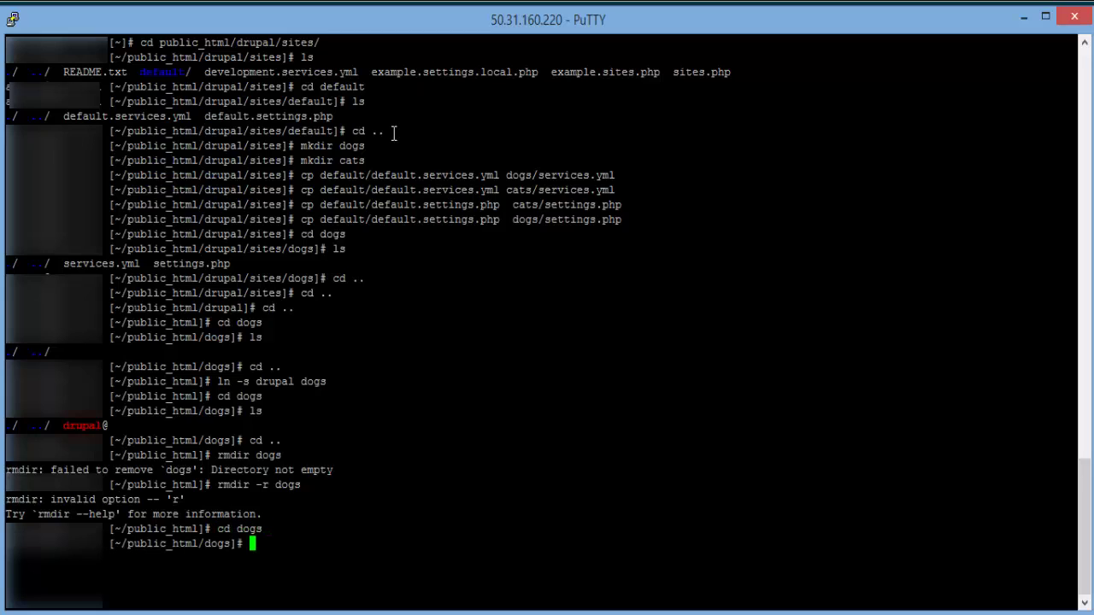
text(rm drupal)
key(Return)
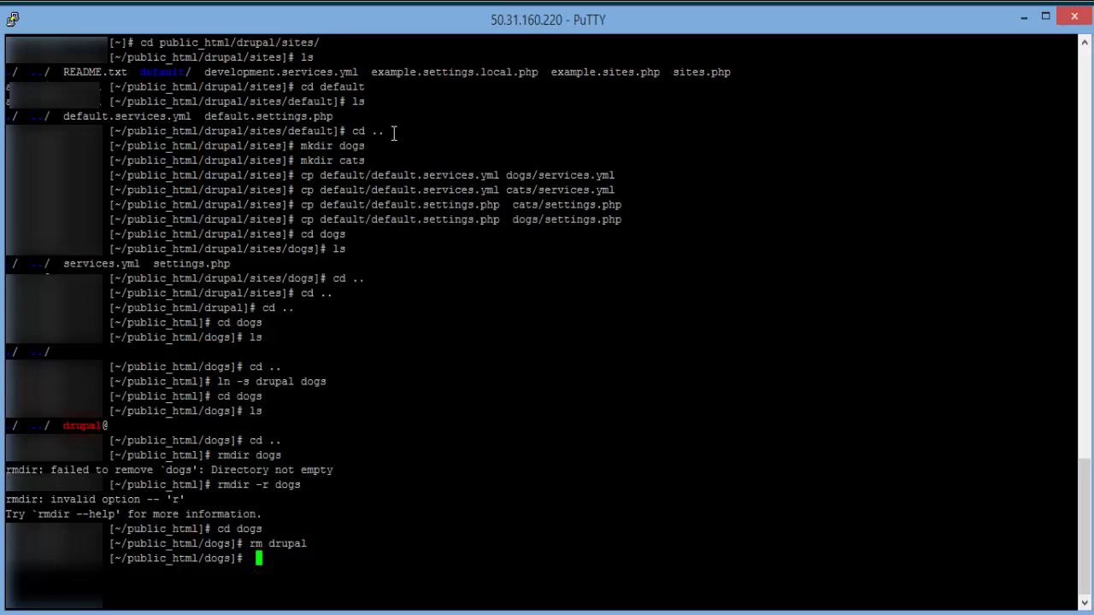
Step: Return to public_html and remove the empty dogs directory with rmdir
text(cd .)
key(Return)
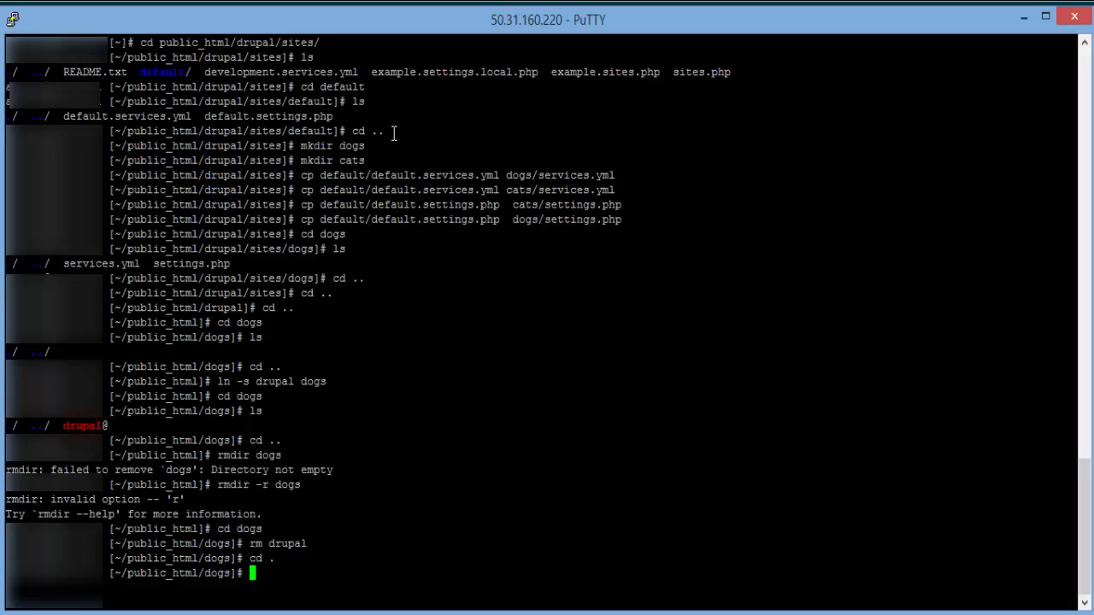
text(cd ..)
key(Return)
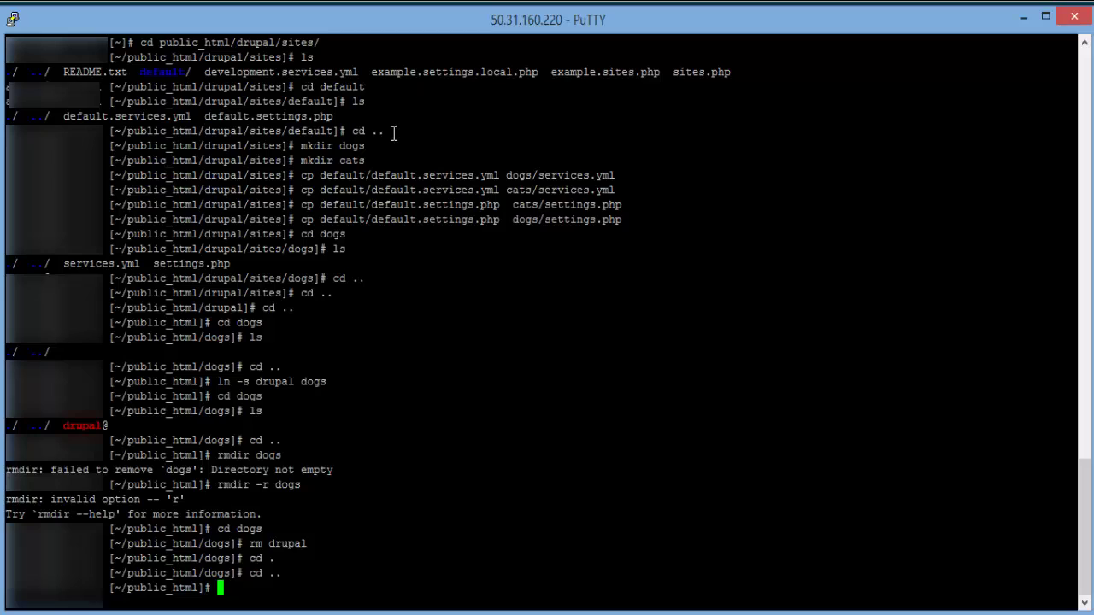
text(rmdir dogs)
key(Return)
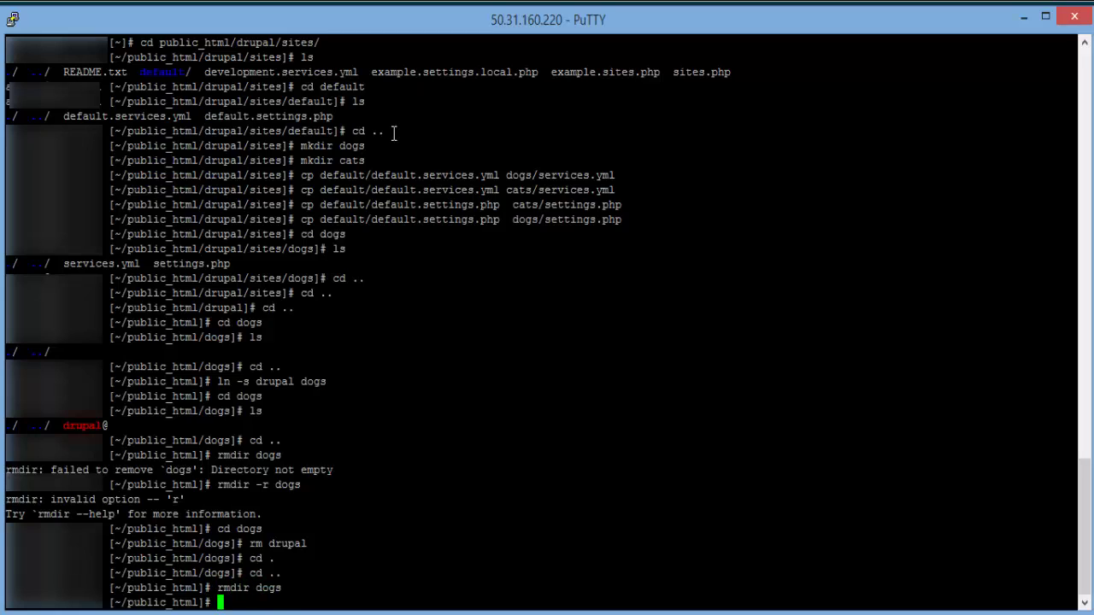
Step: Create a symbolic link in public_html with ln -s drupal dogs and list the directory to check for the dogs link
text(ln -sy)
key(BackSpace)
text(drupal dogs)
key(Return)
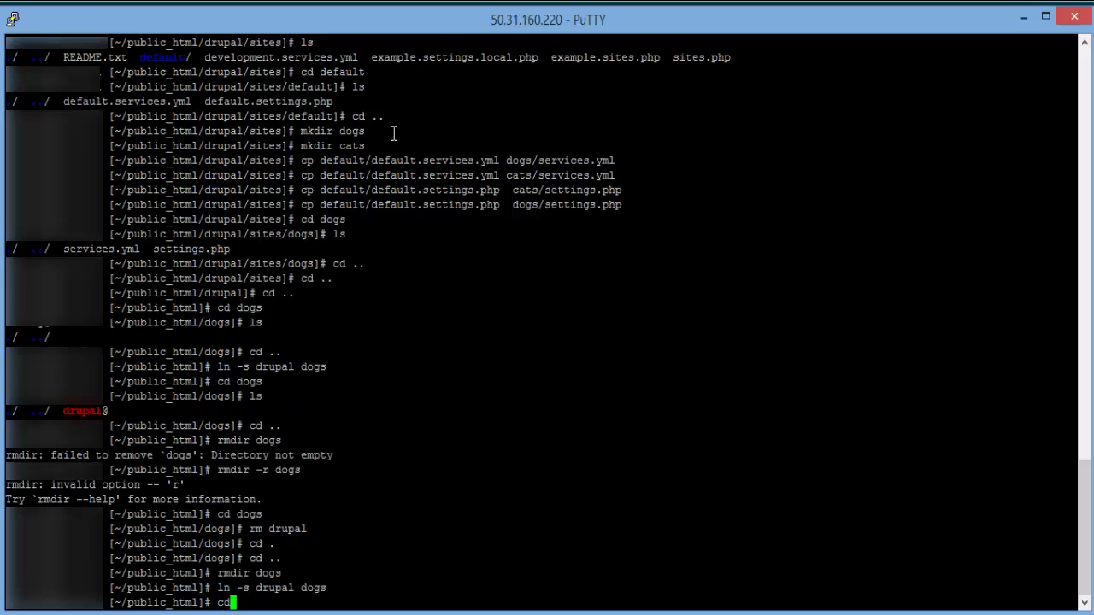
text(ls)
key(Return)
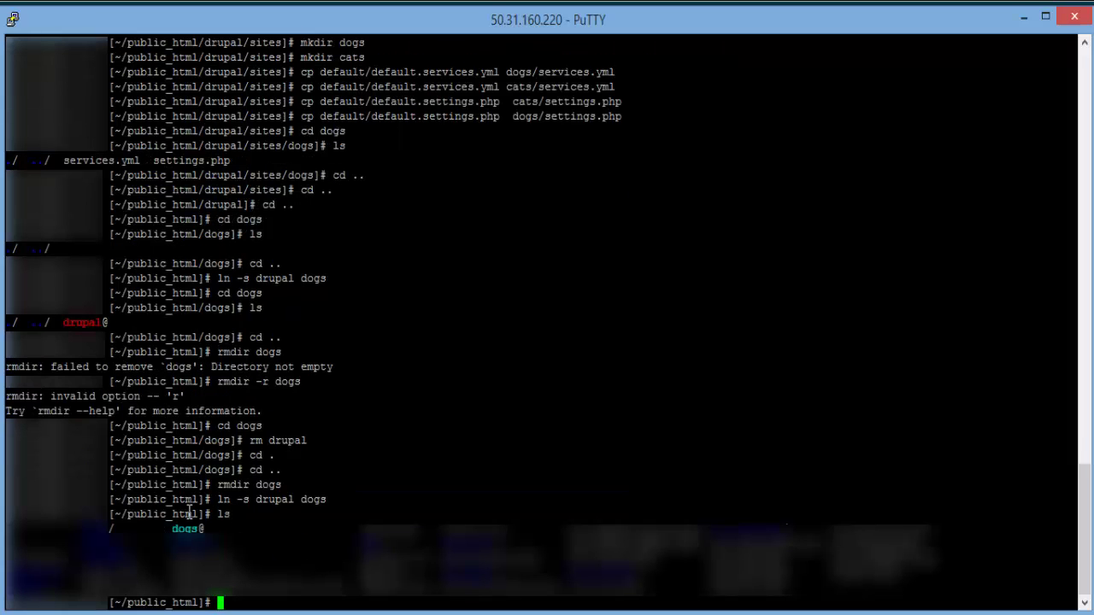
drag(167, 528, 214, 528)
click(224, 526)
Step: Enter the linked dogs directory and list its contents to check that it mirrors the drupal files
text(cd dogs)
key(Return)
text(ls)
key(Return)
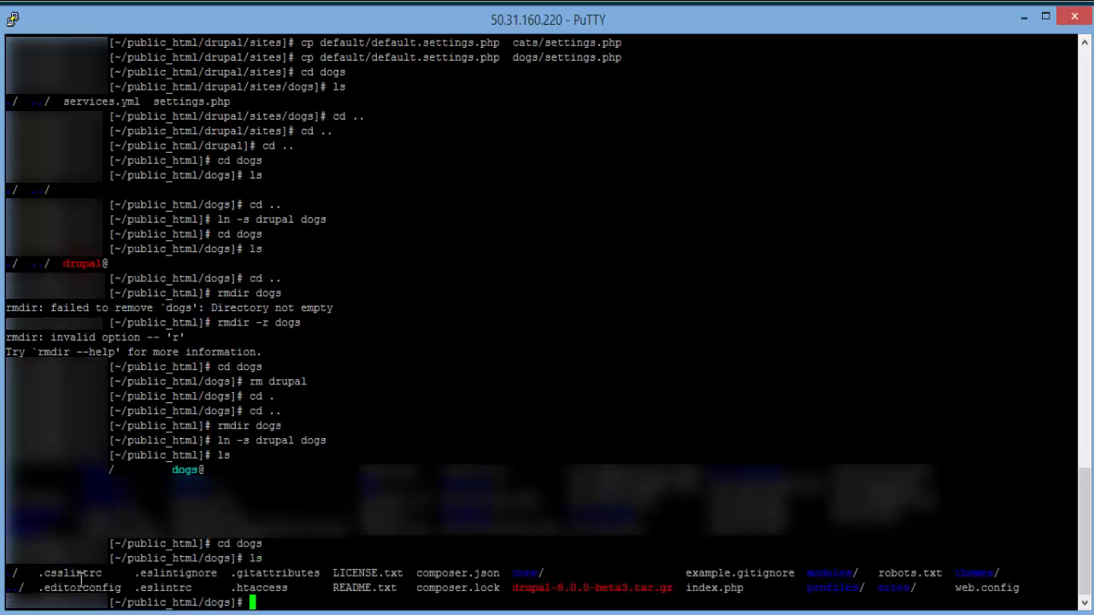
drag(34, 573, 1024, 585)
click(1026, 584)
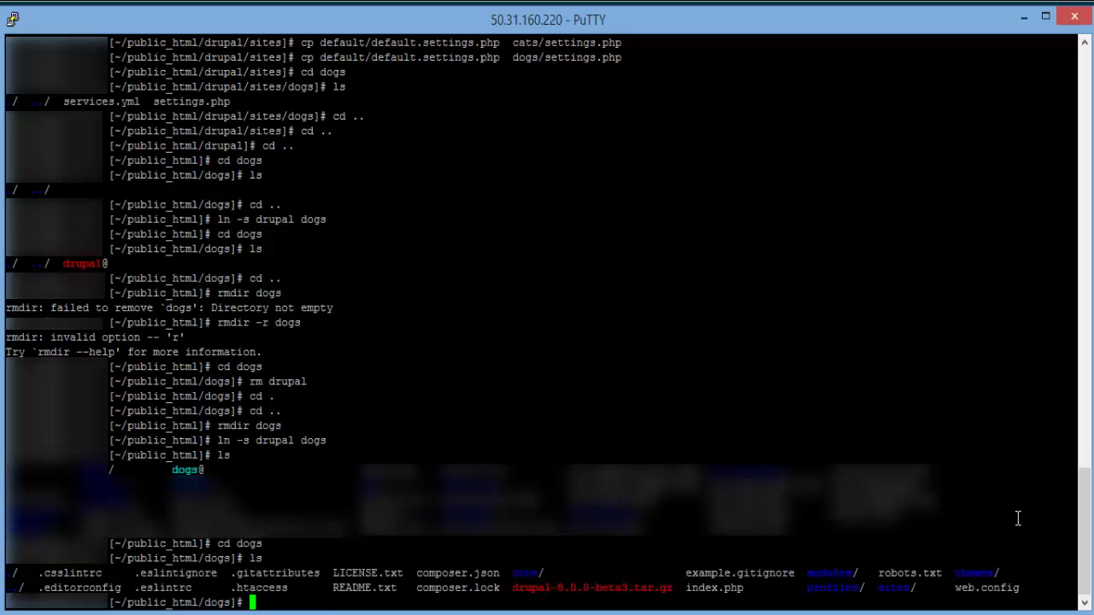
Step: Switch to the File Manager, leave the sites folder and go to the path public_html/dogs
click(1023, 17)
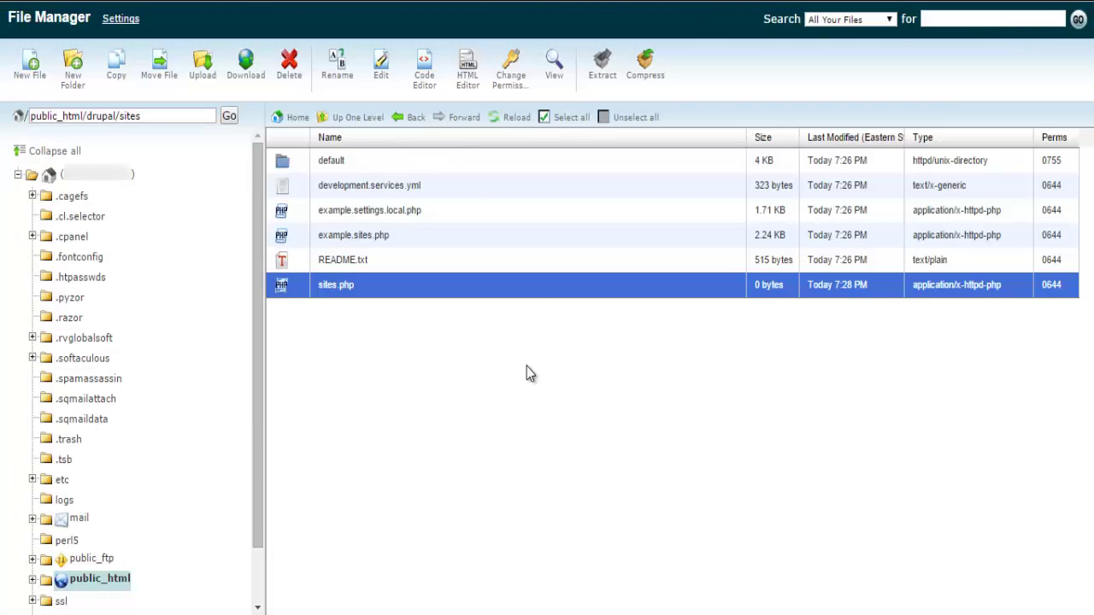
click(374, 121)
click(179, 120)
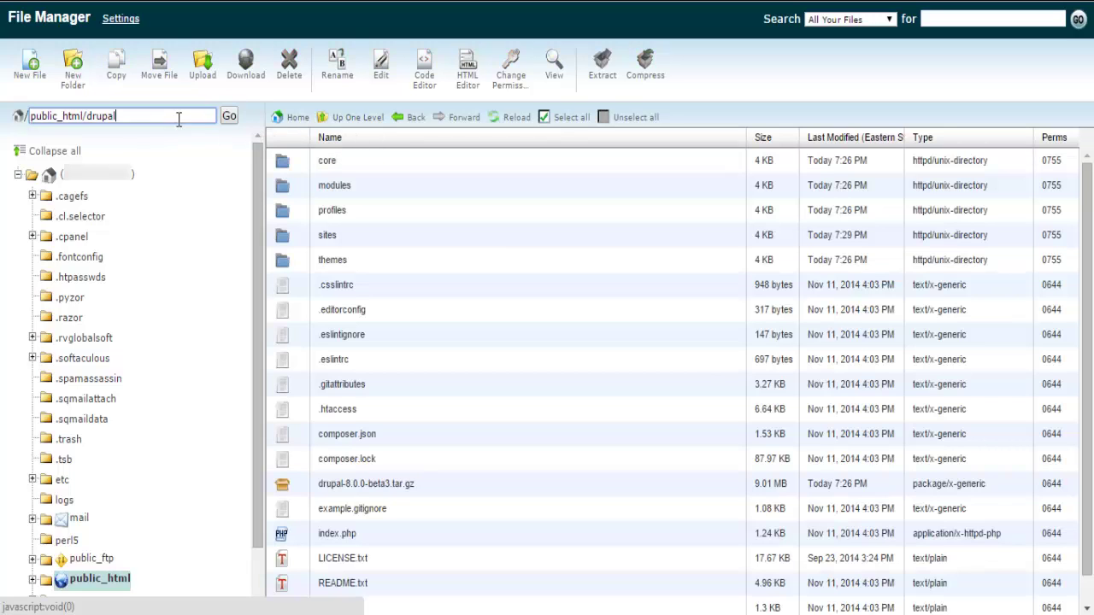
drag(154, 120, 87, 130)
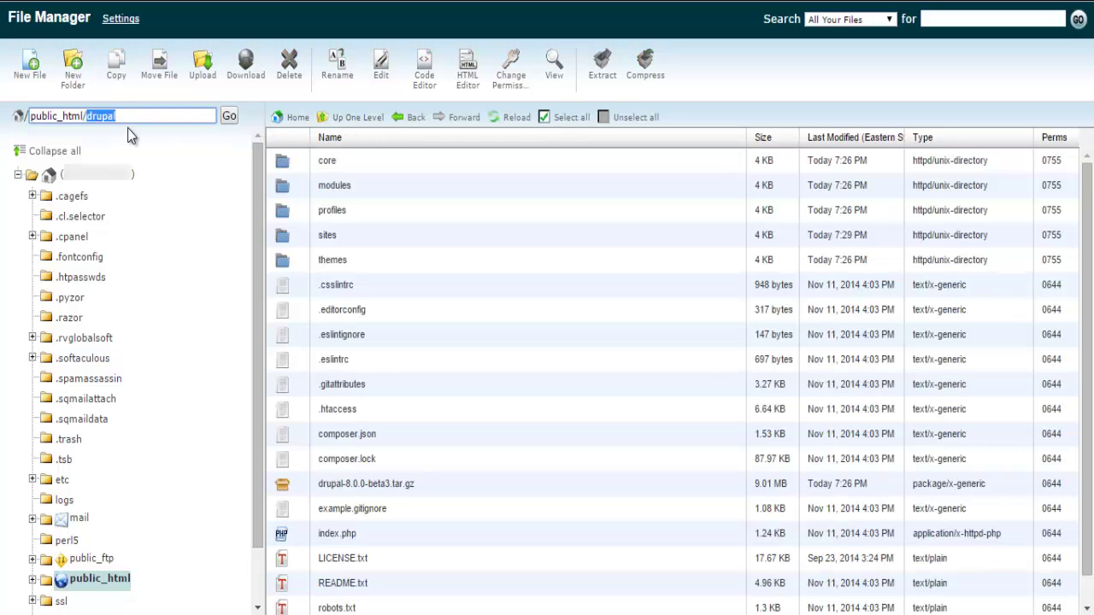
text(dogs)
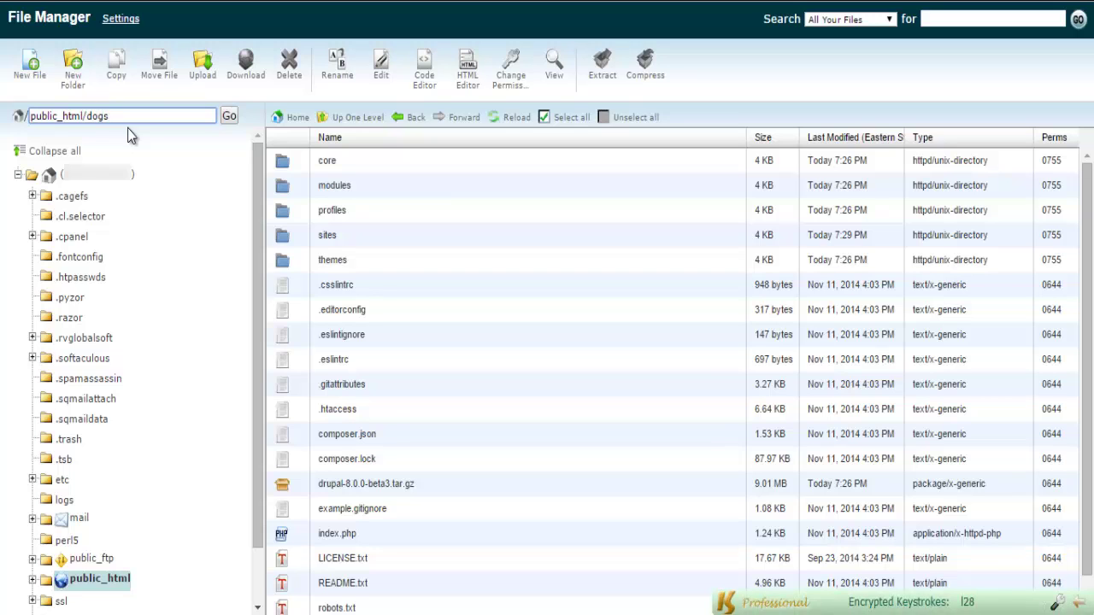
click(229, 116)
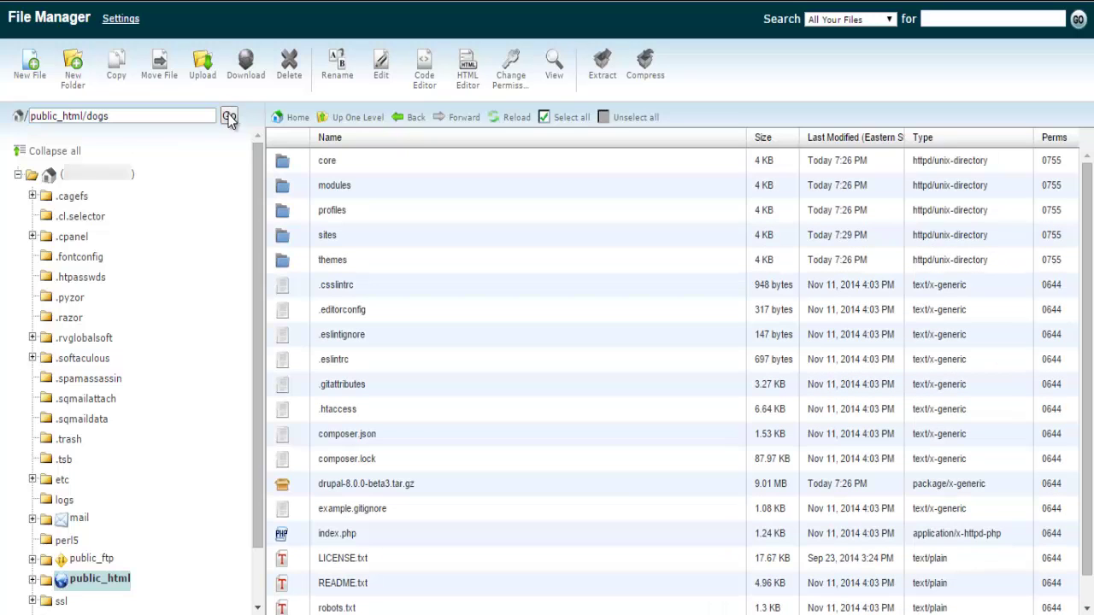
Step: Create a test folder named hi in the public_html/drupal directory
click(73, 68)
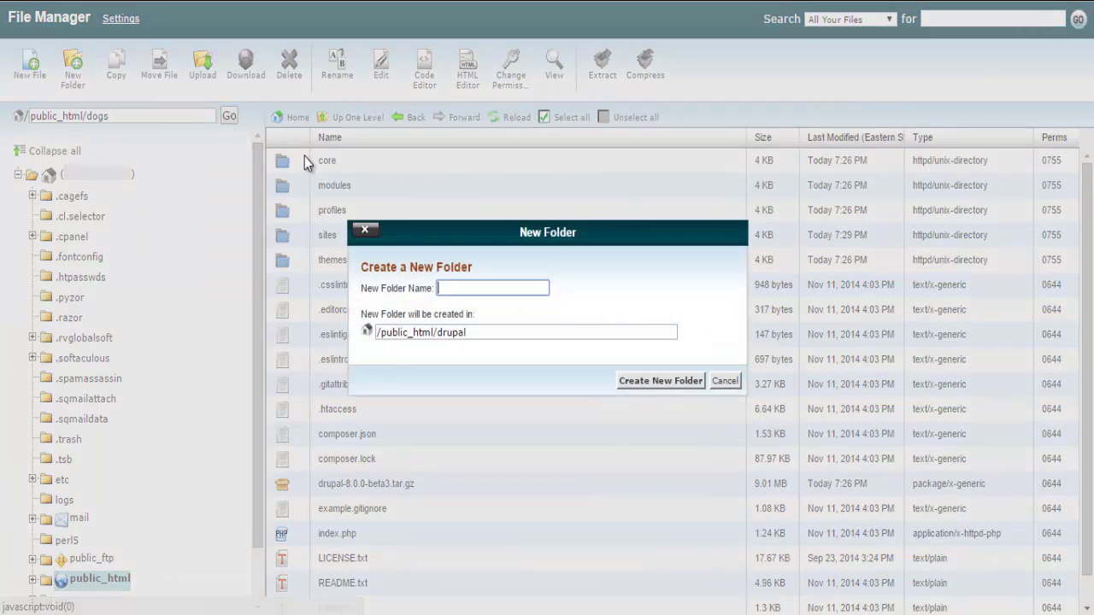
text(hi)
click(689, 381)
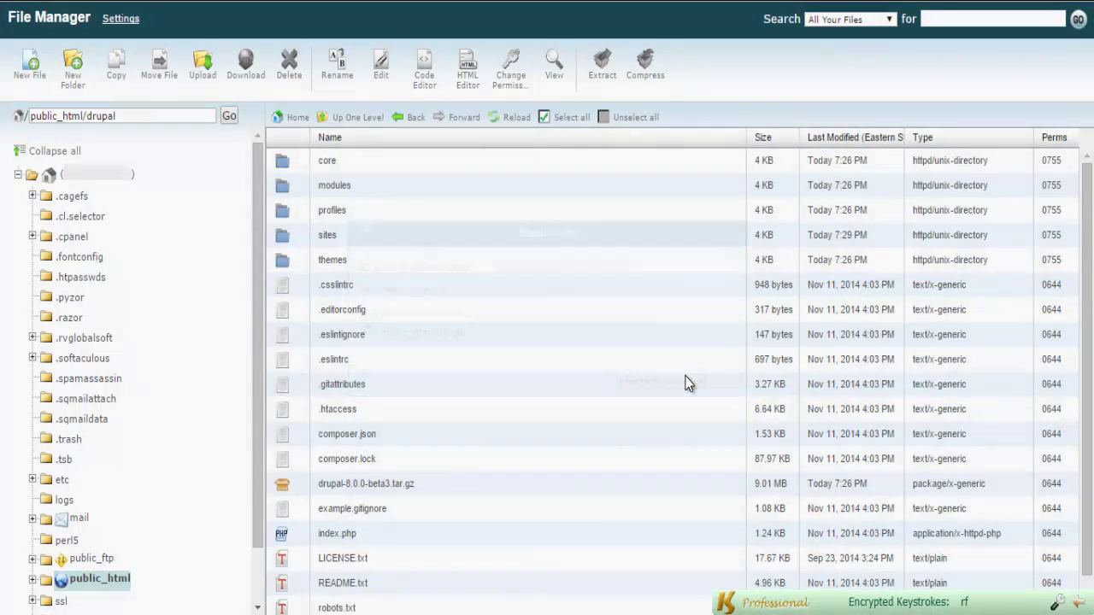
click(183, 114)
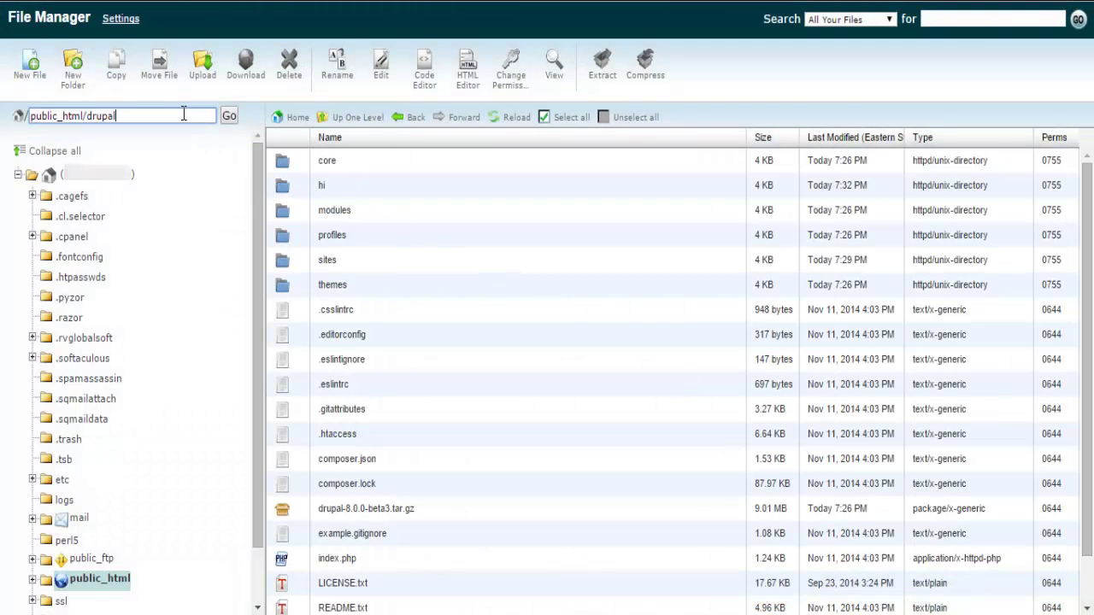
drag(123, 112, 86, 117)
click(395, 230)
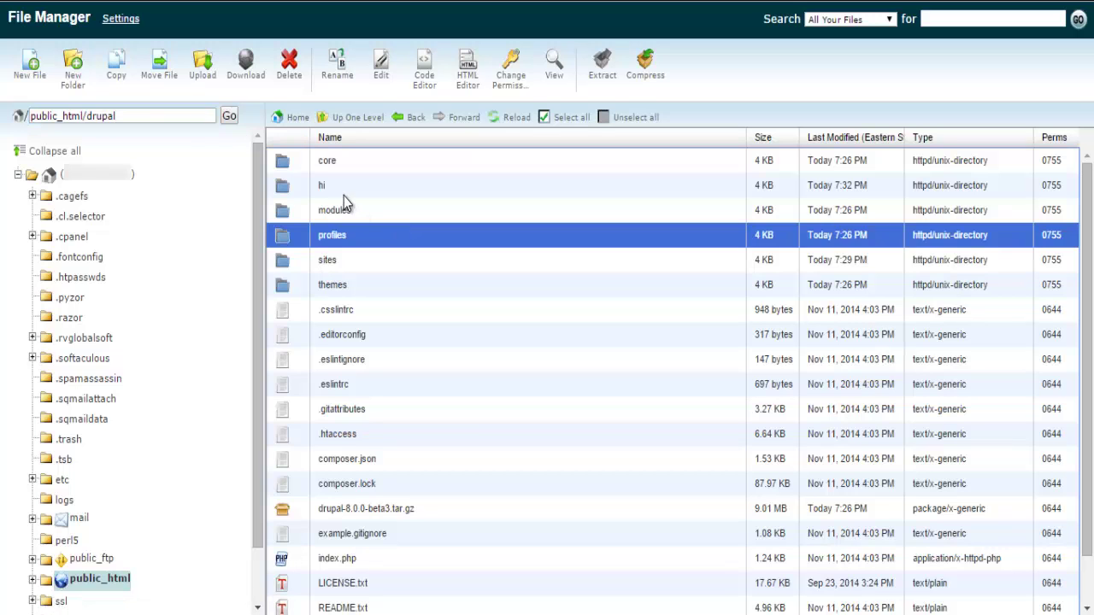
Step: Delete the hi test folder from the public_html/drupal directory
click(344, 190)
scroll(396, 233, down, 1)
scroll(365, 221, up, 1)
click(321, 185)
click(321, 184)
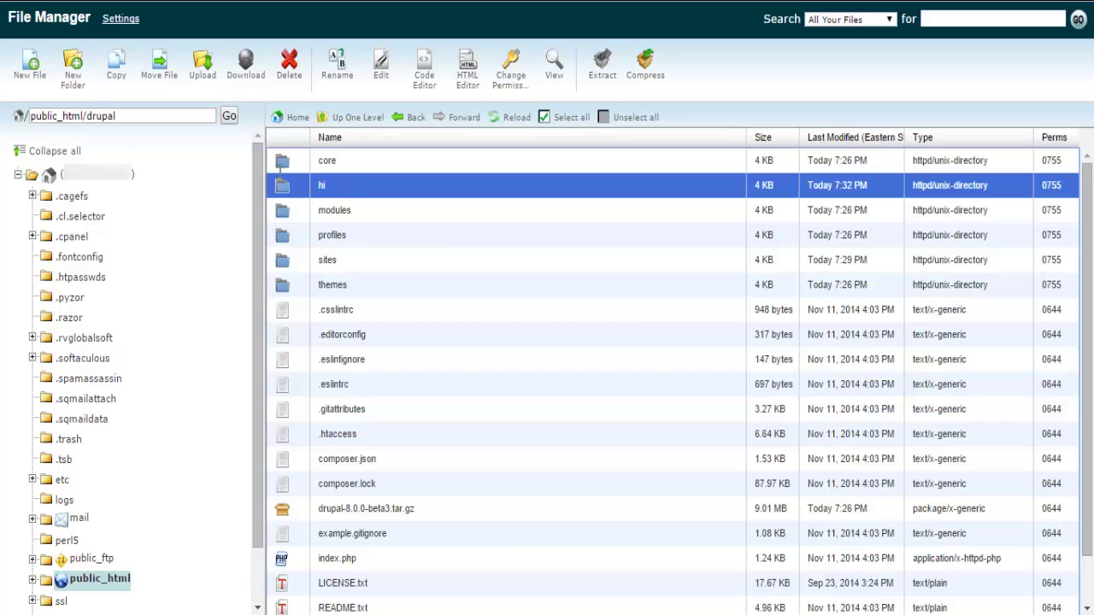
click(230, 116)
click(374, 189)
click(289, 67)
click(661, 363)
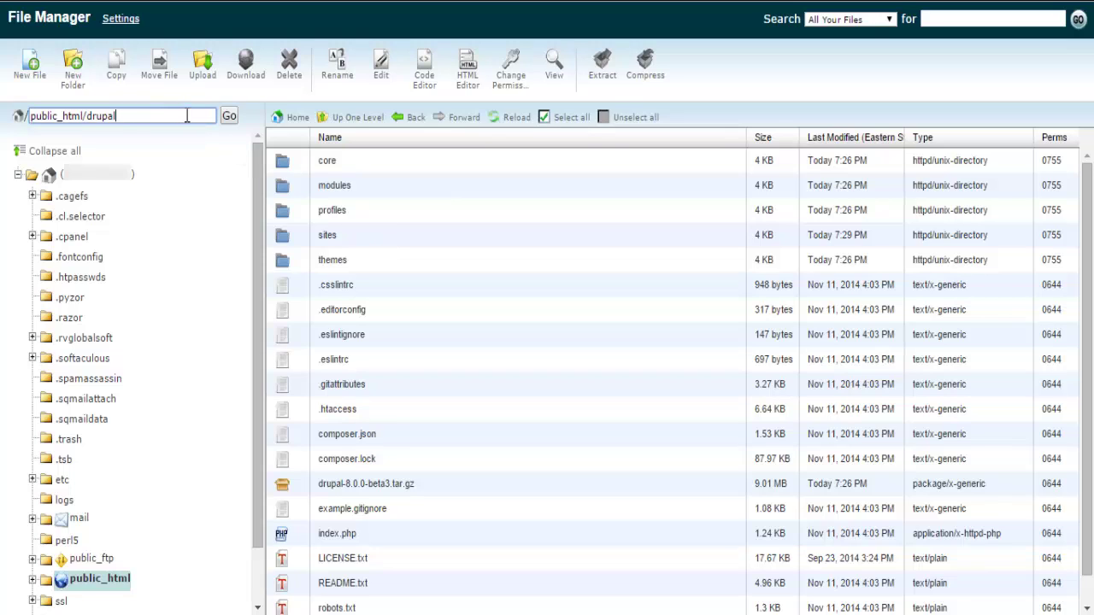
Step: Change the File Manager path from the drupal folder to public_html/dogs and go to it
drag(135, 117, 104, 128)
key(BackSpace)
key(BackSpace)
text(ogs)
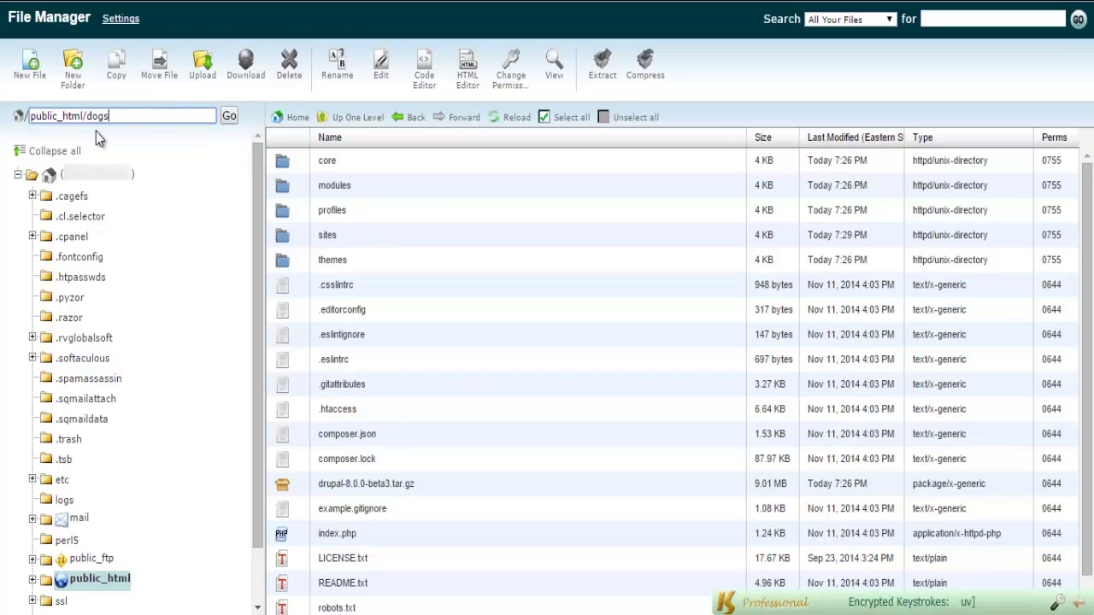
click(229, 116)
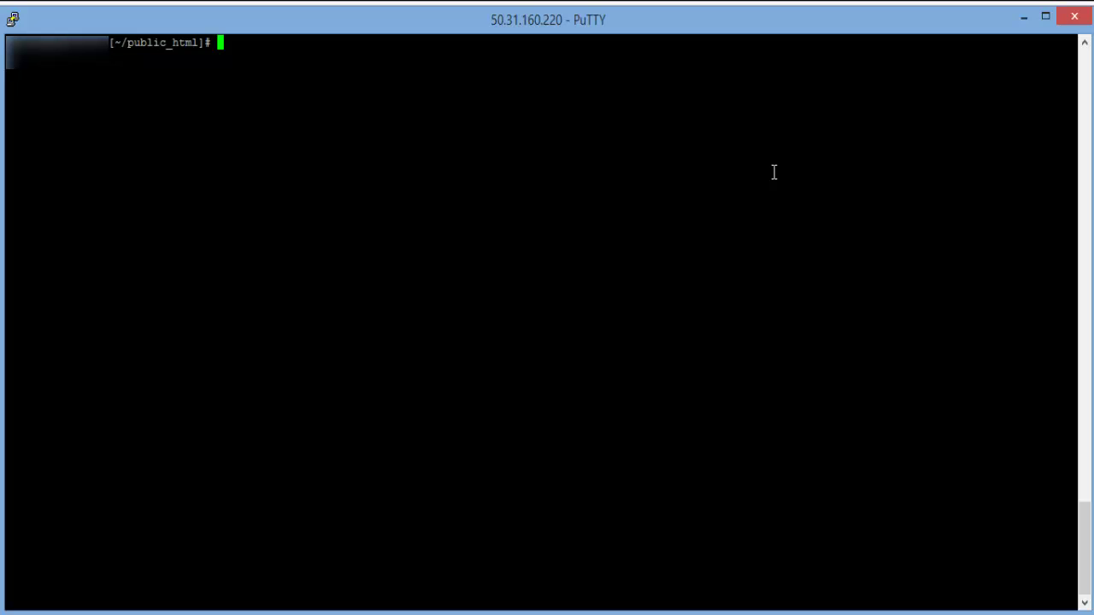
Step: Switch to the PuTTY terminal and run ln -s drupal cats in public_html
text(ln -s drupal cats)
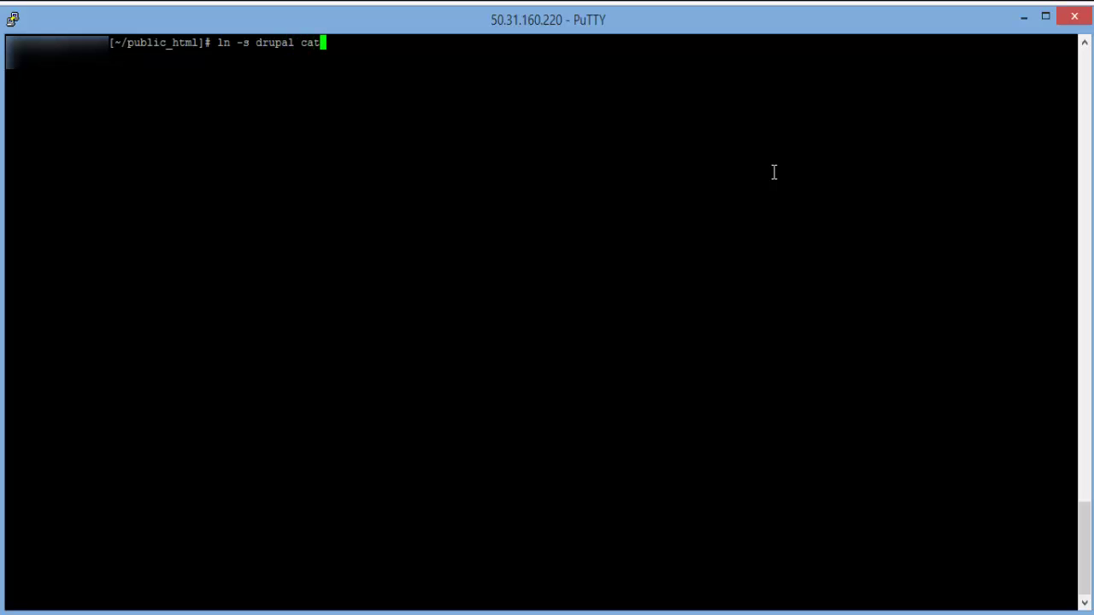
key(Return)
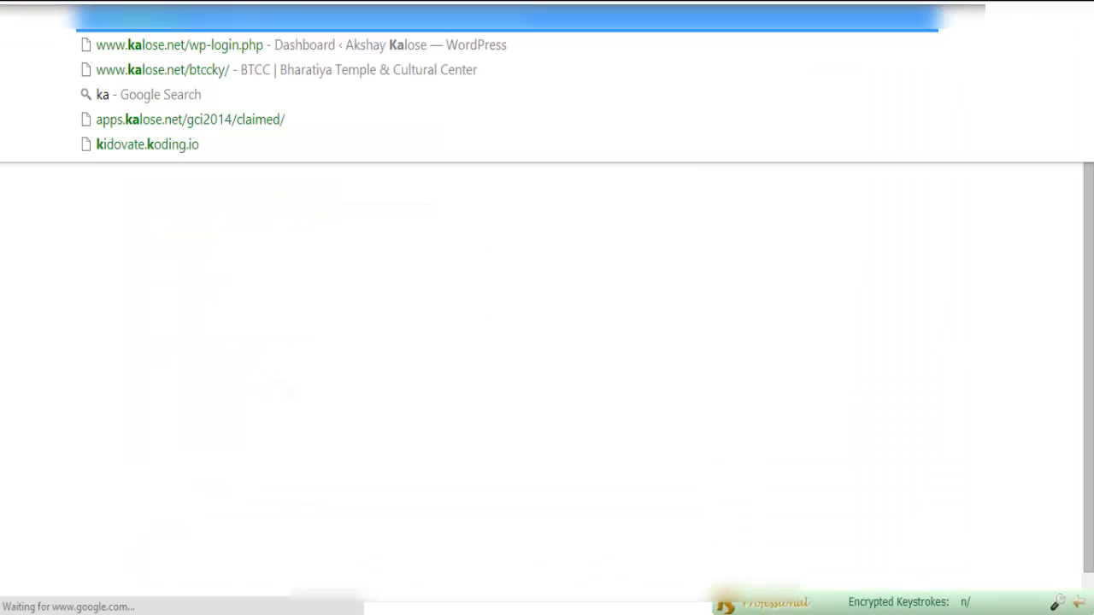
Step: Open the dogs site's Drupal installer in the browser and continue with English and the Standard profile
text(lose)
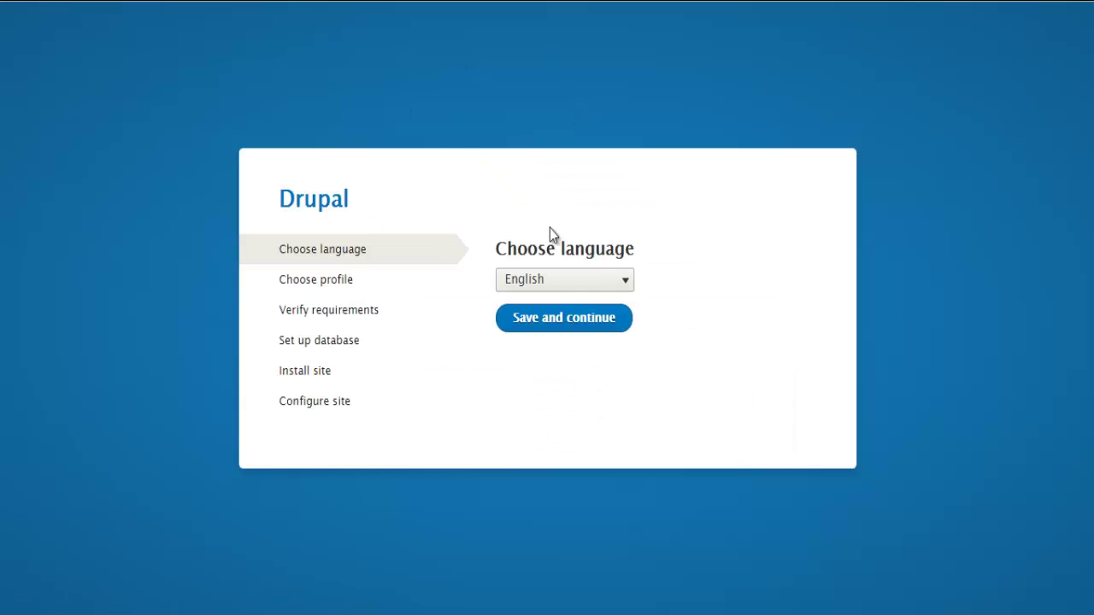
click(584, 332)
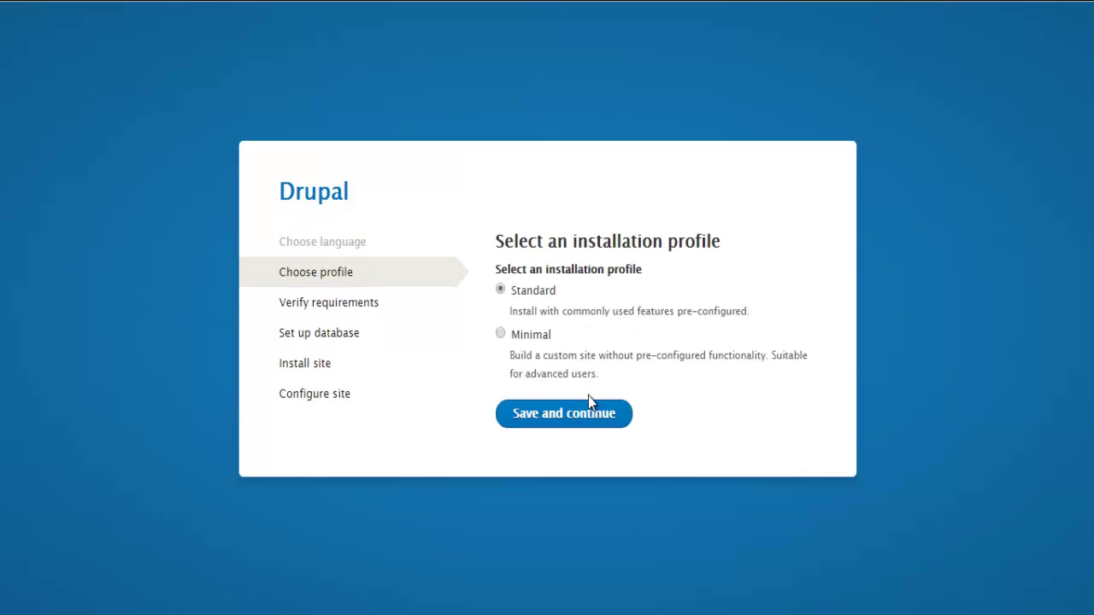
click(575, 415)
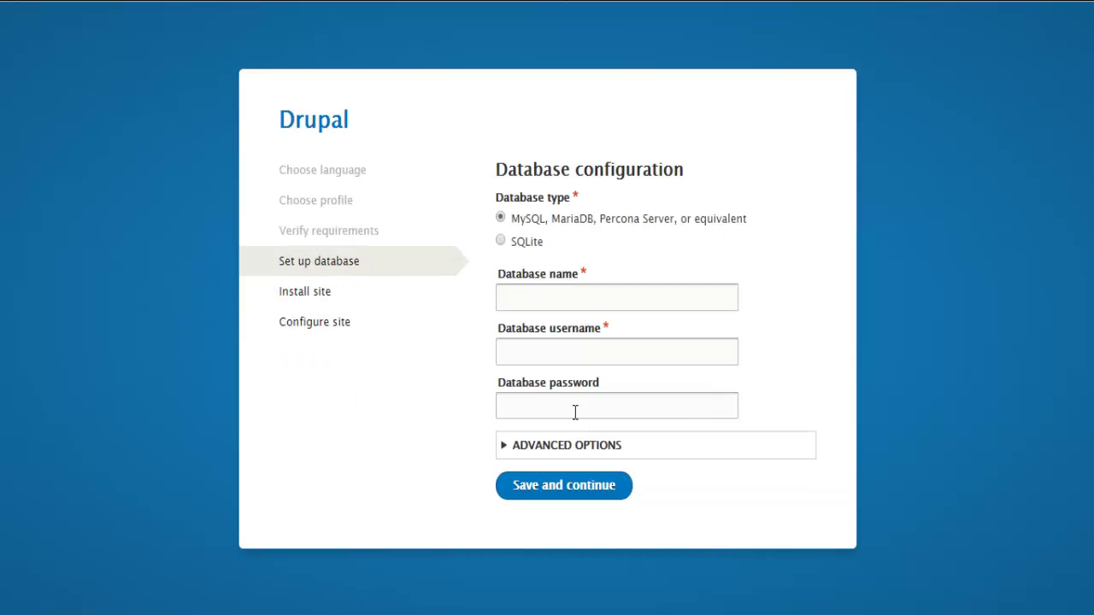
Step: Enter the dogs database name, drupal database username and database password, start the installation and decline saving the password in the browser
click(603, 294)
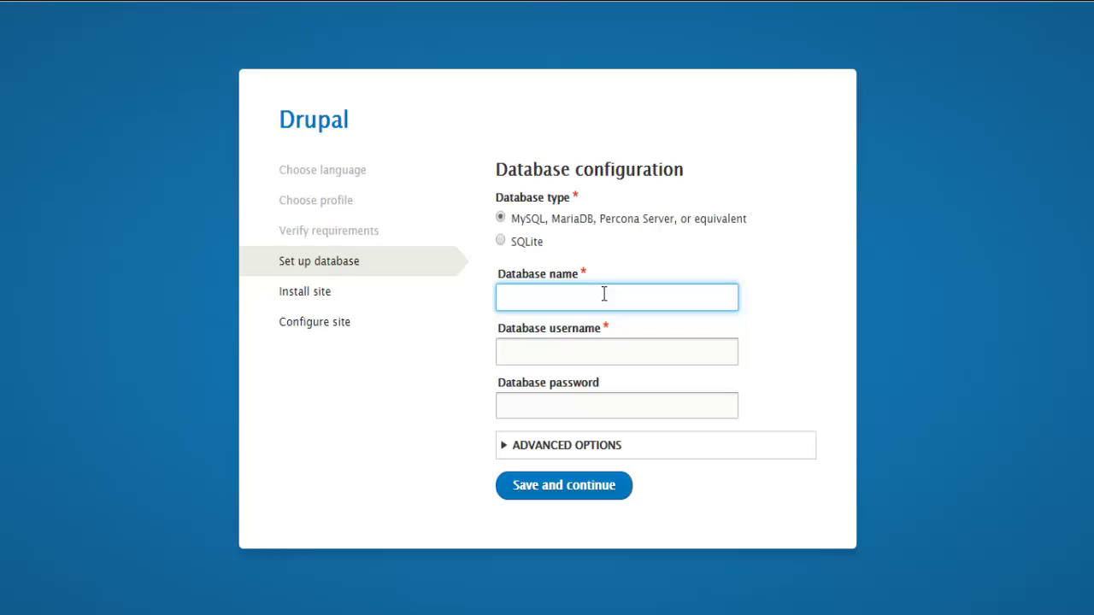
text(d)
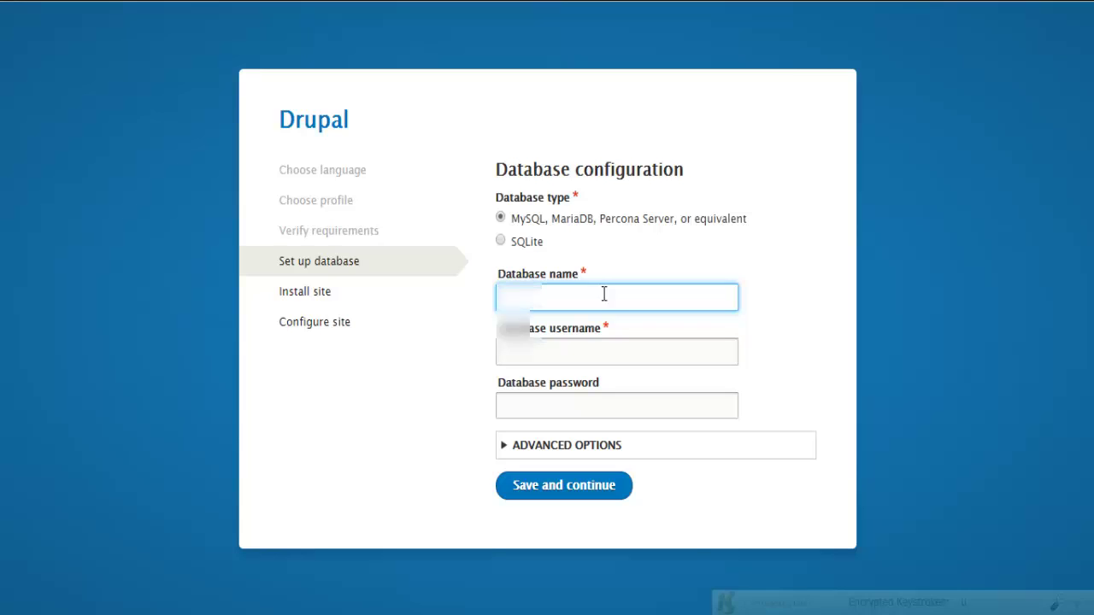
text(d)
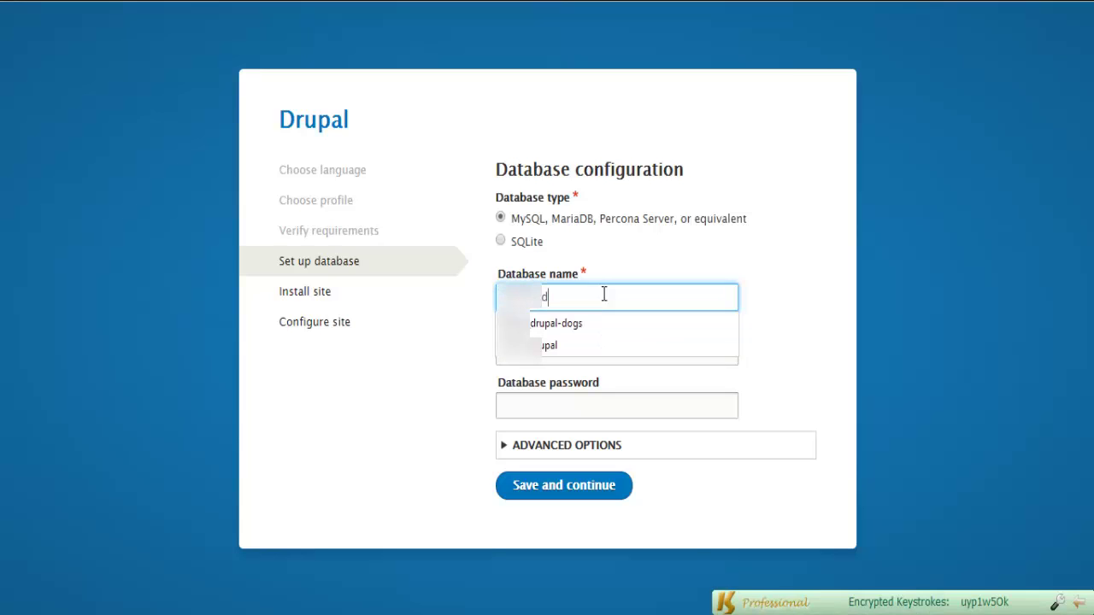
text(ogs)
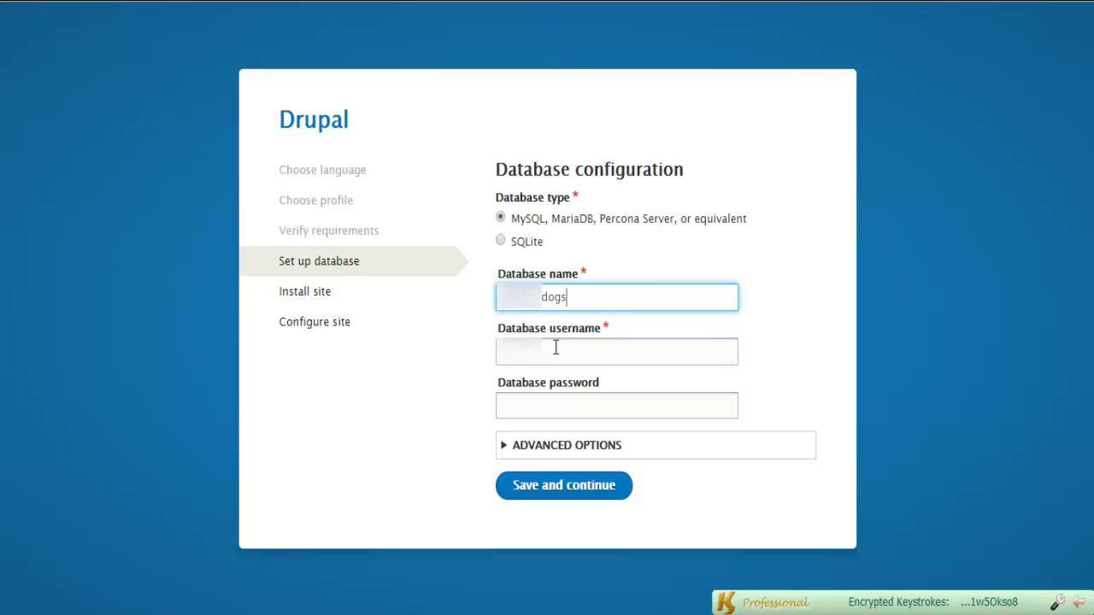
click(646, 348)
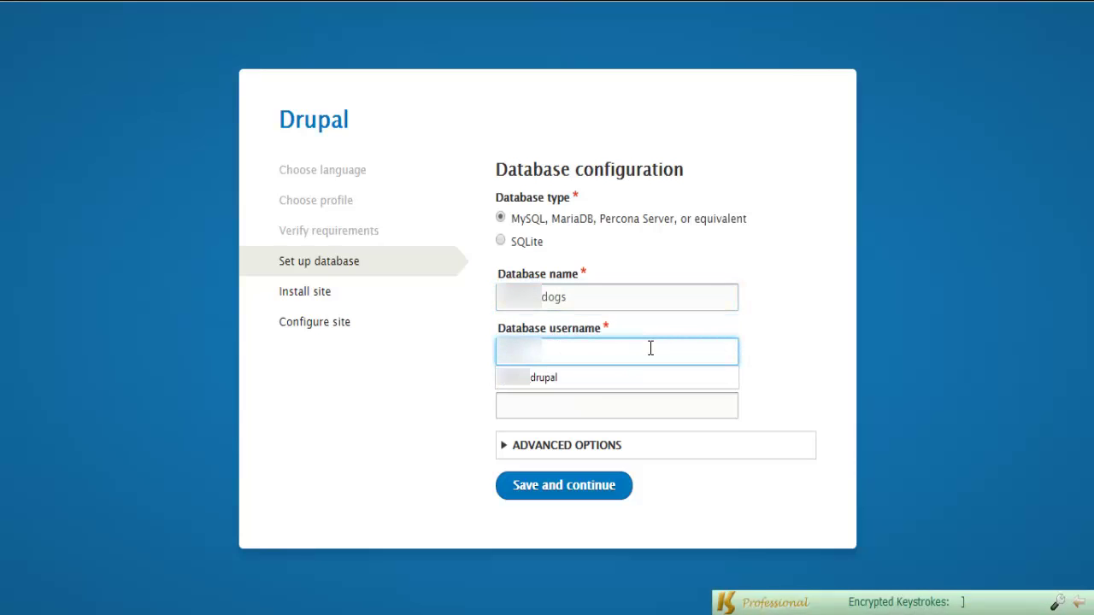
text(drupal)
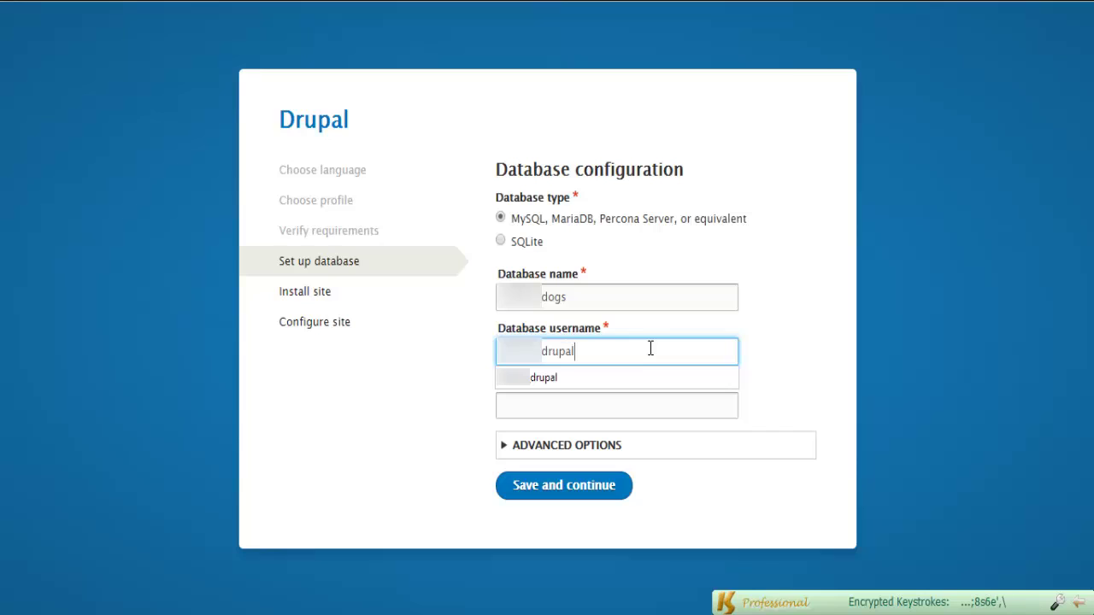
click(656, 401)
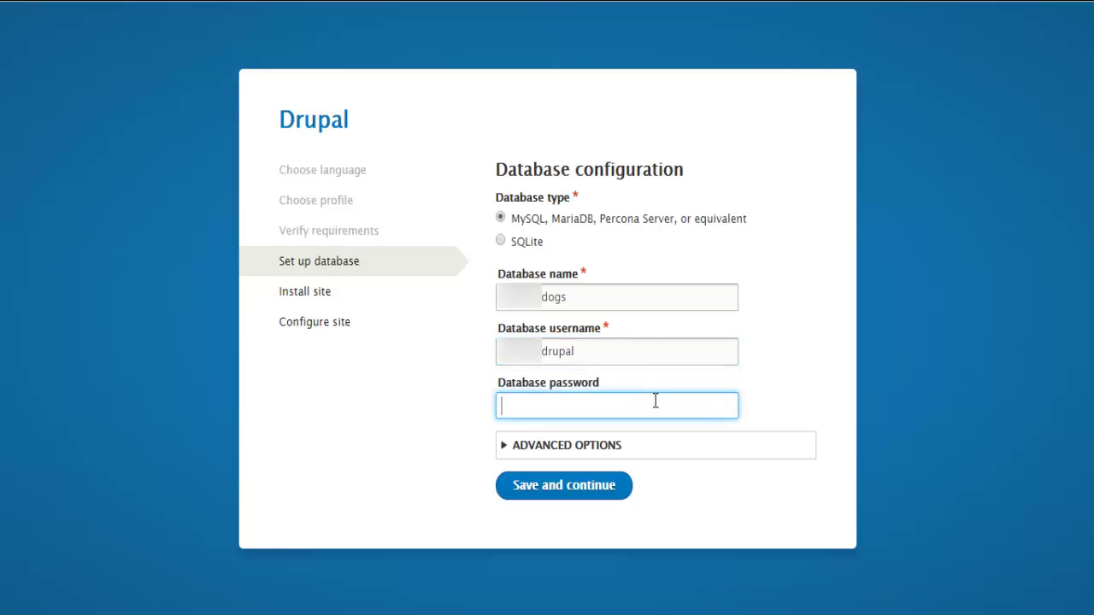
click(564, 404)
key(ctrl+v)
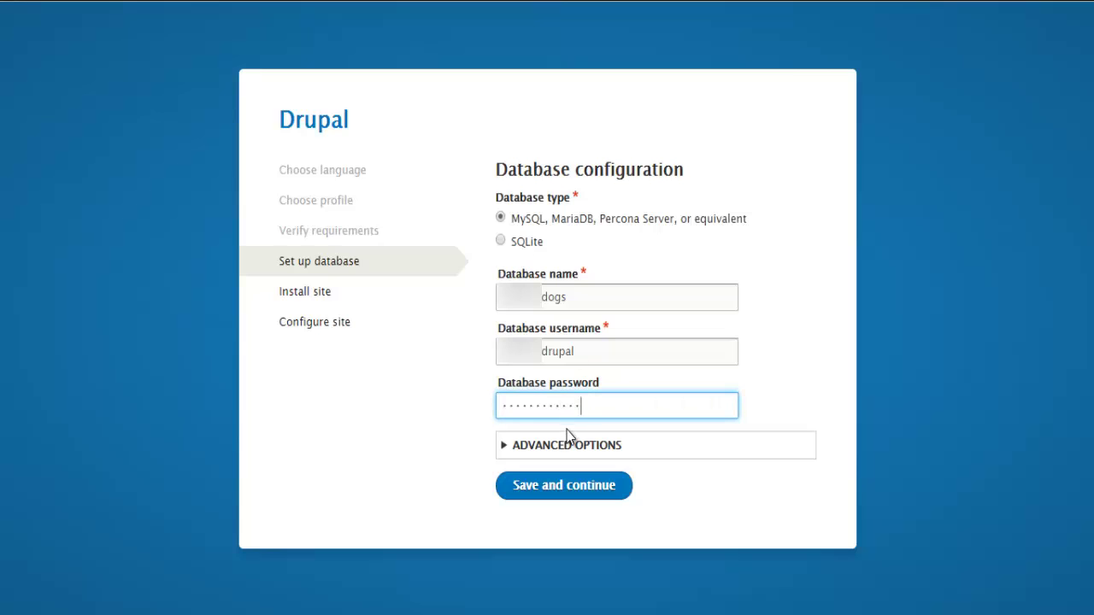
click(586, 487)
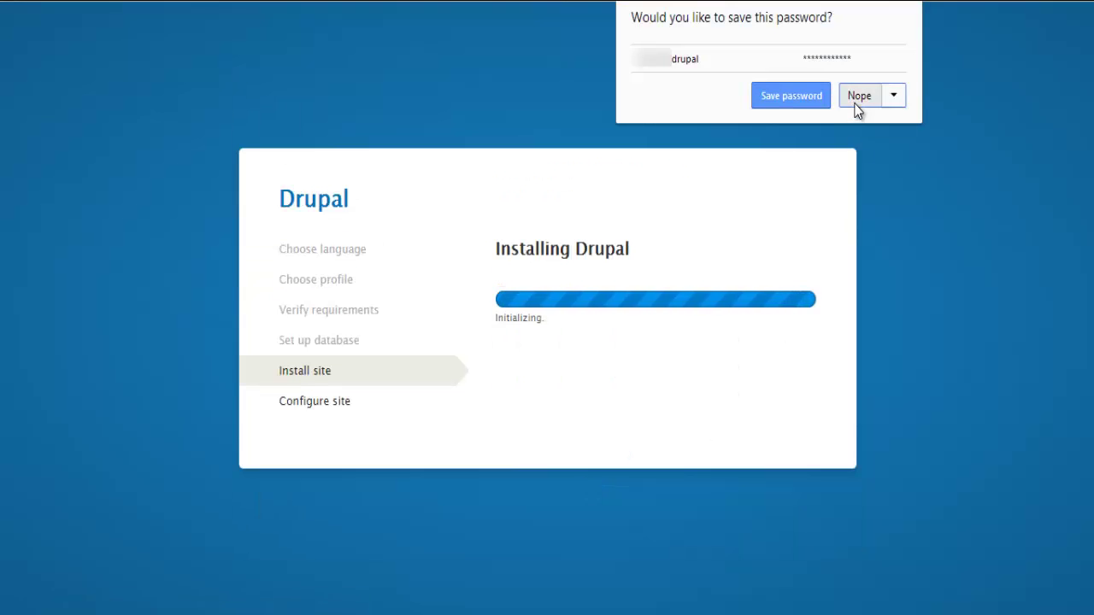
click(855, 101)
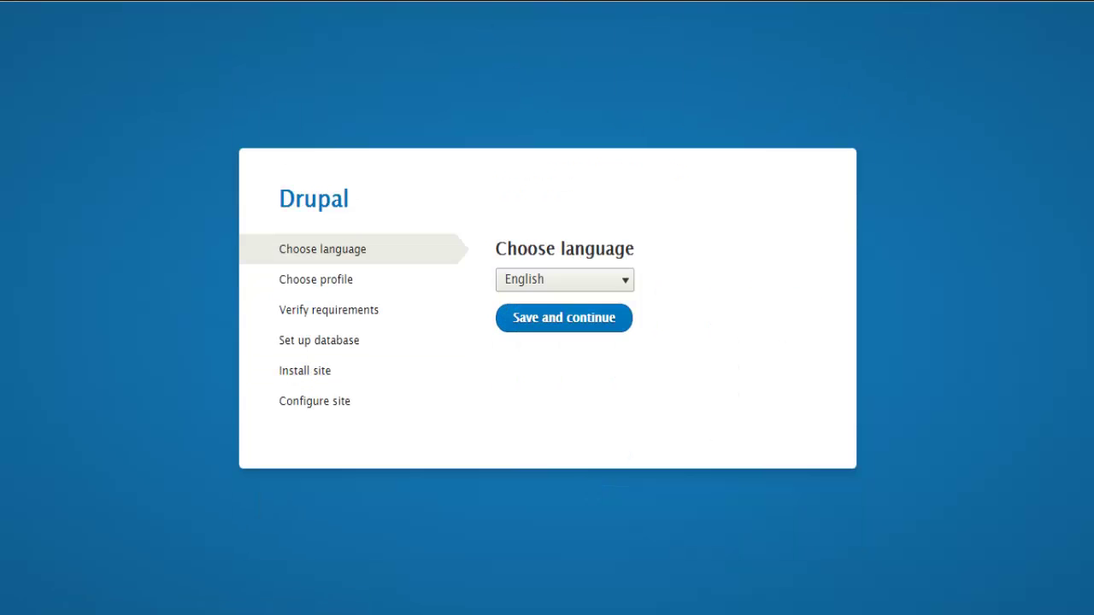
Step: Continue the cats site's Drupal installer with English and the preselected installation profile
click(566, 289)
click(594, 317)
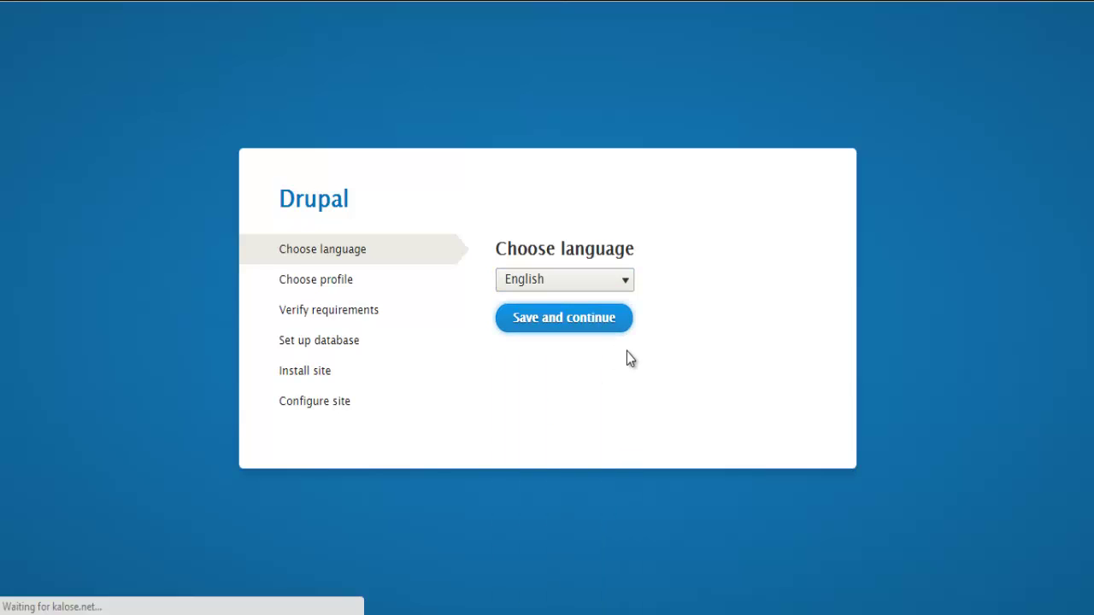
click(579, 414)
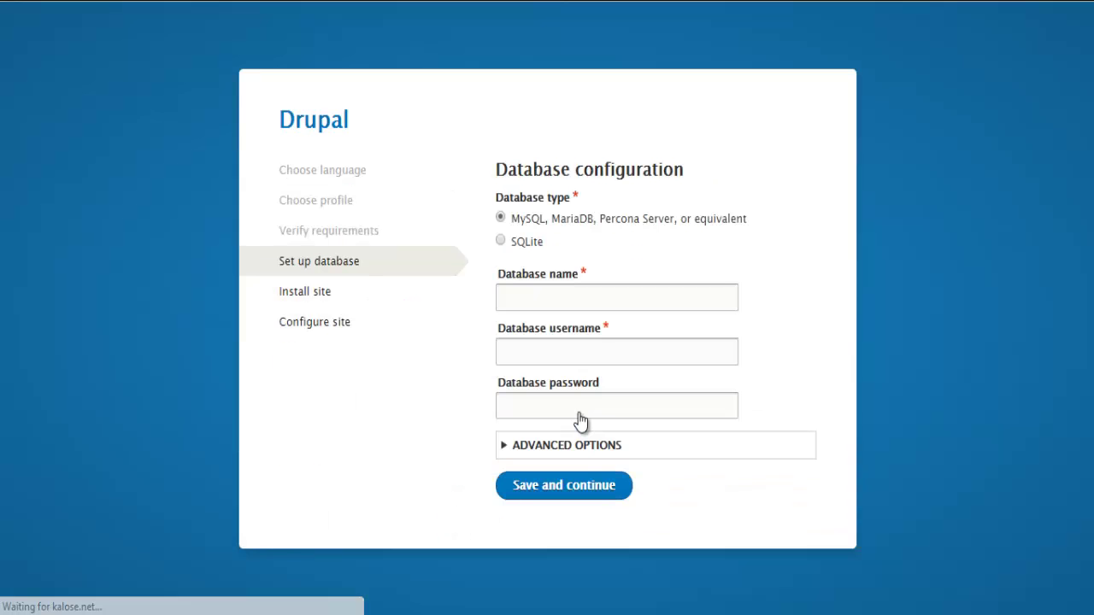
Step: Enter the cats database name, the drupal database username and the database password in the database configuration
click(574, 296)
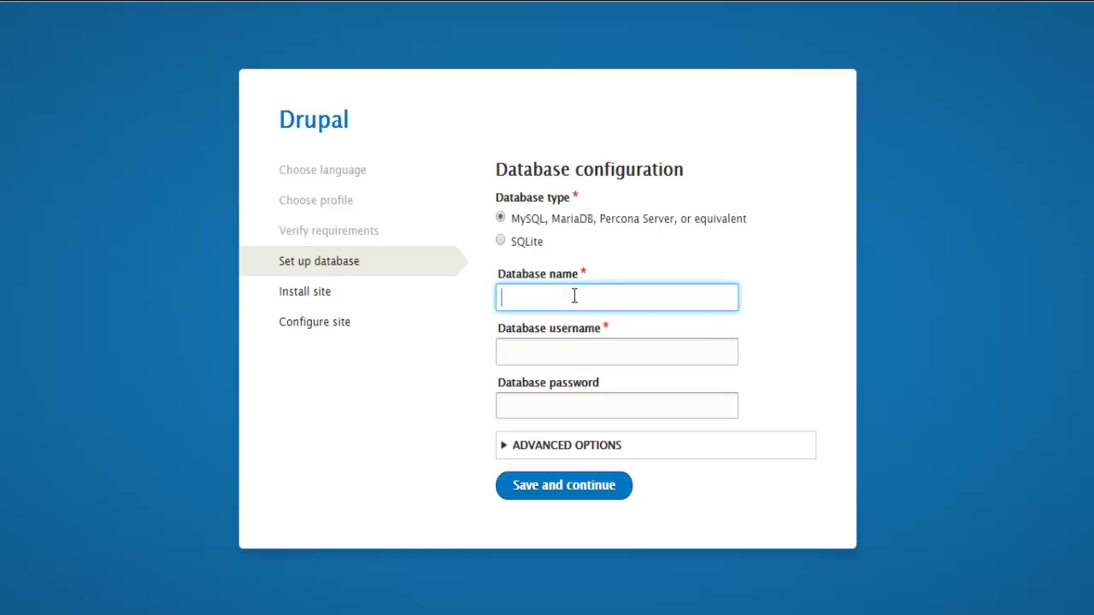
text(drupal-cats)
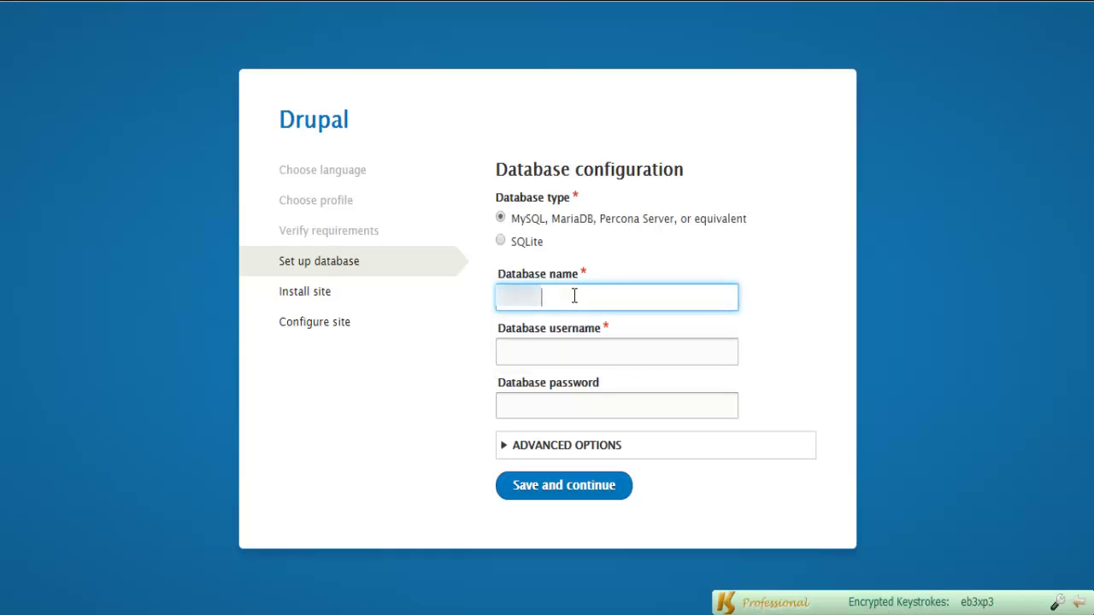
click(686, 345)
text(user_)
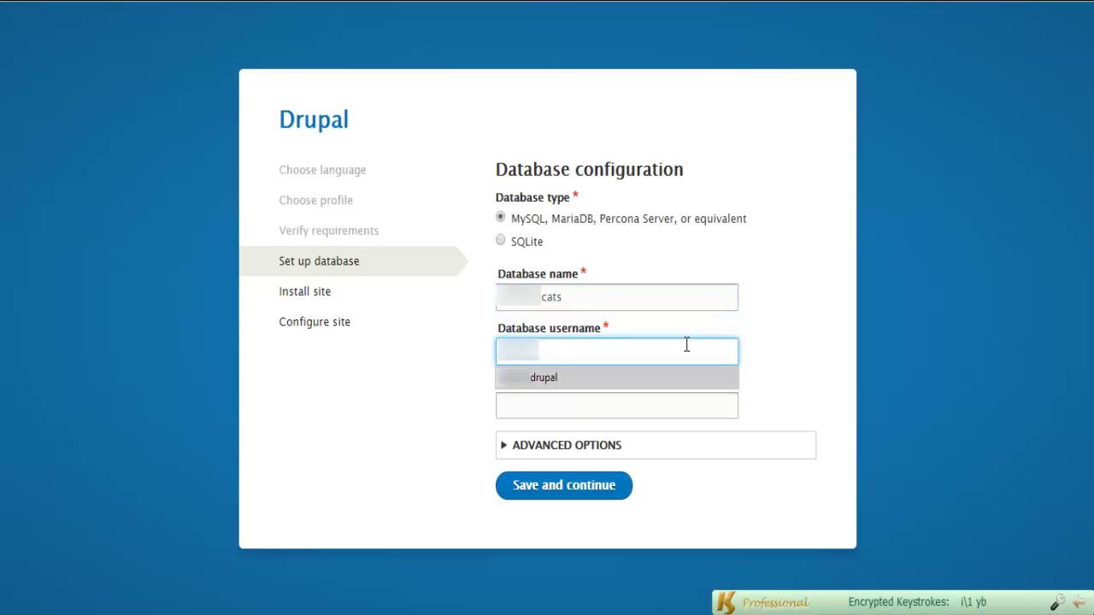
key(Down)
key(Return)
click(708, 401)
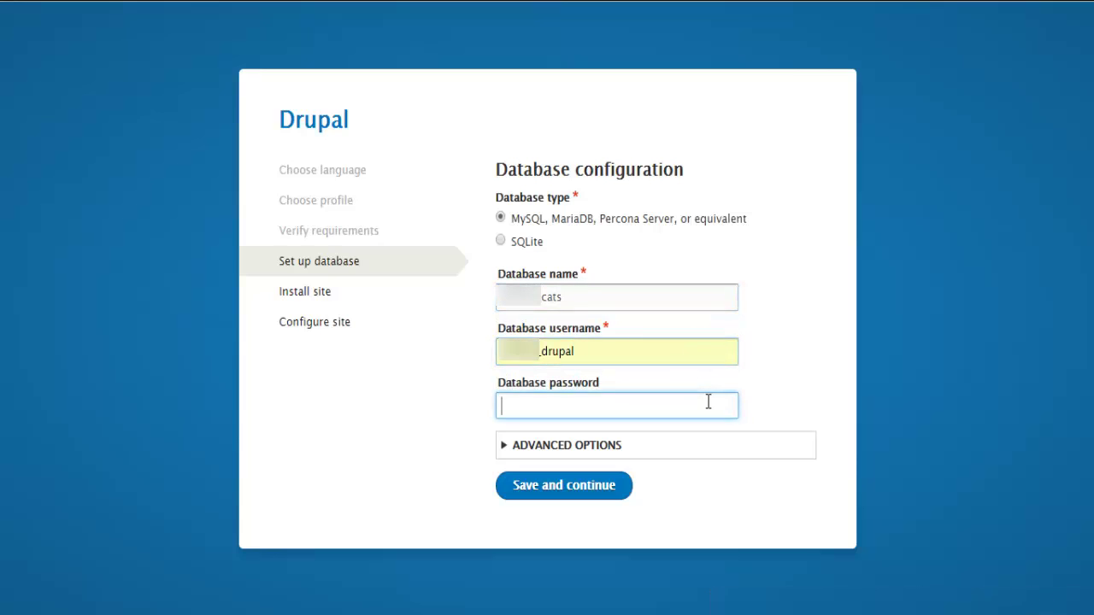
key(ctrl+v)
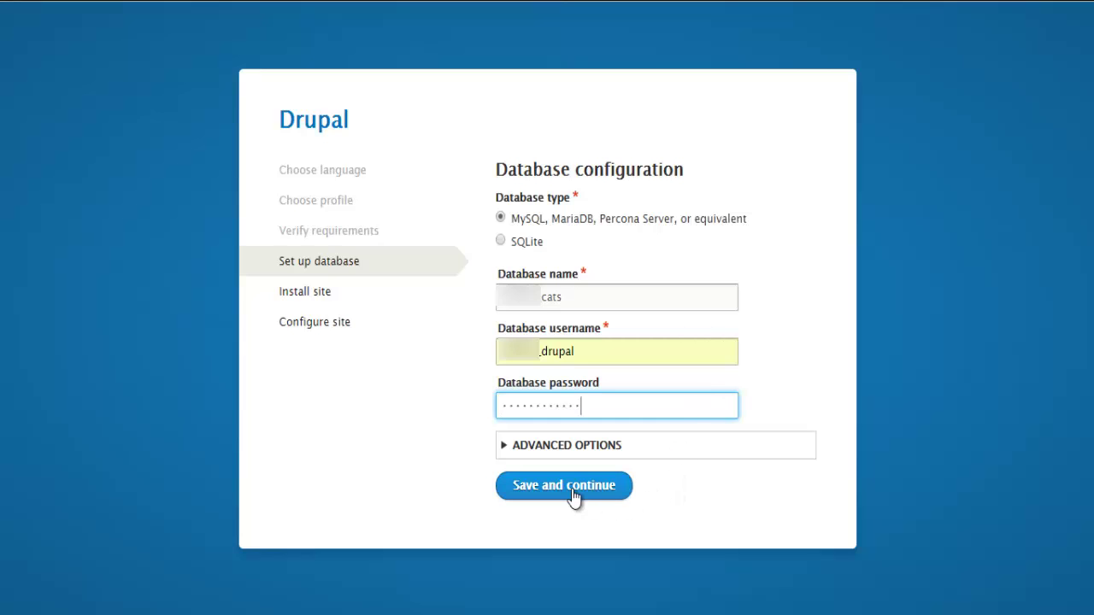
Step: Check the advanced database options, start the cats site installation and decline saving the password in the browser
click(572, 445)
scroll(664, 419, down, 2)
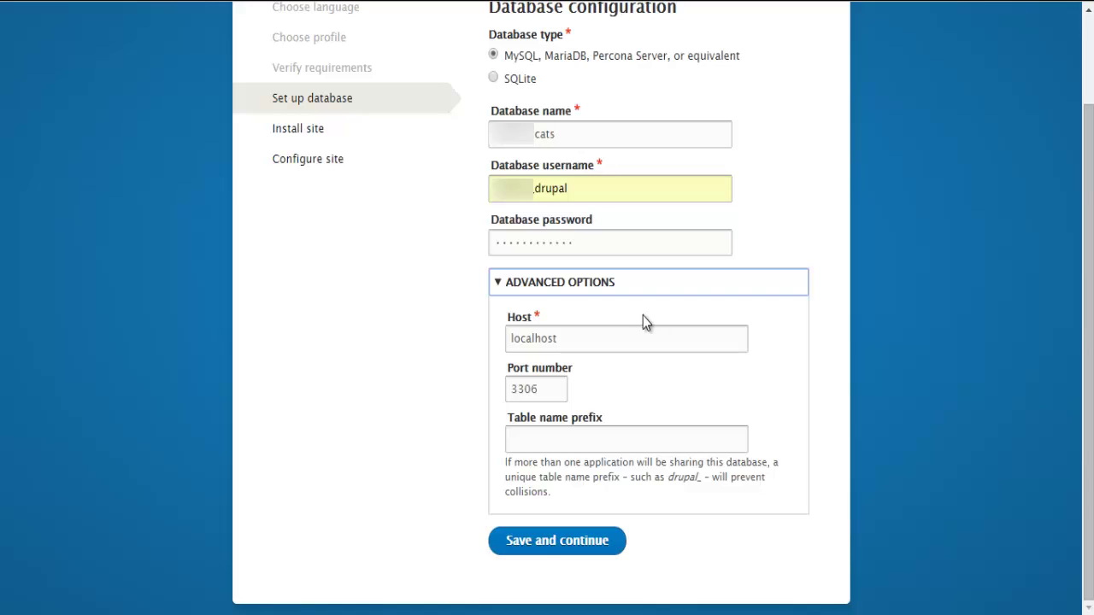
scroll(642, 322, up, 2)
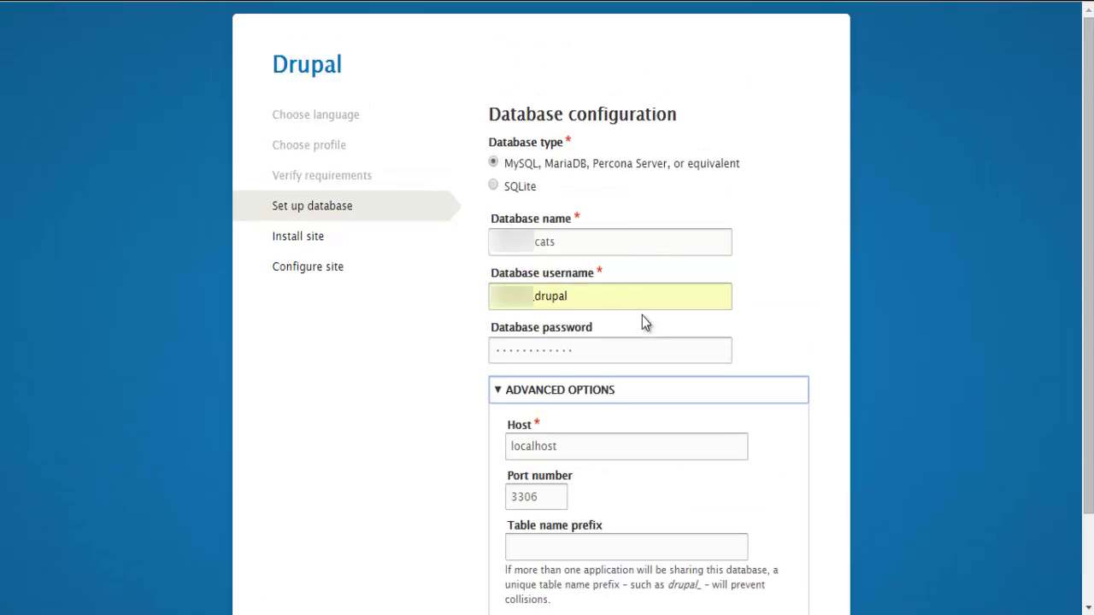
click(556, 396)
click(571, 494)
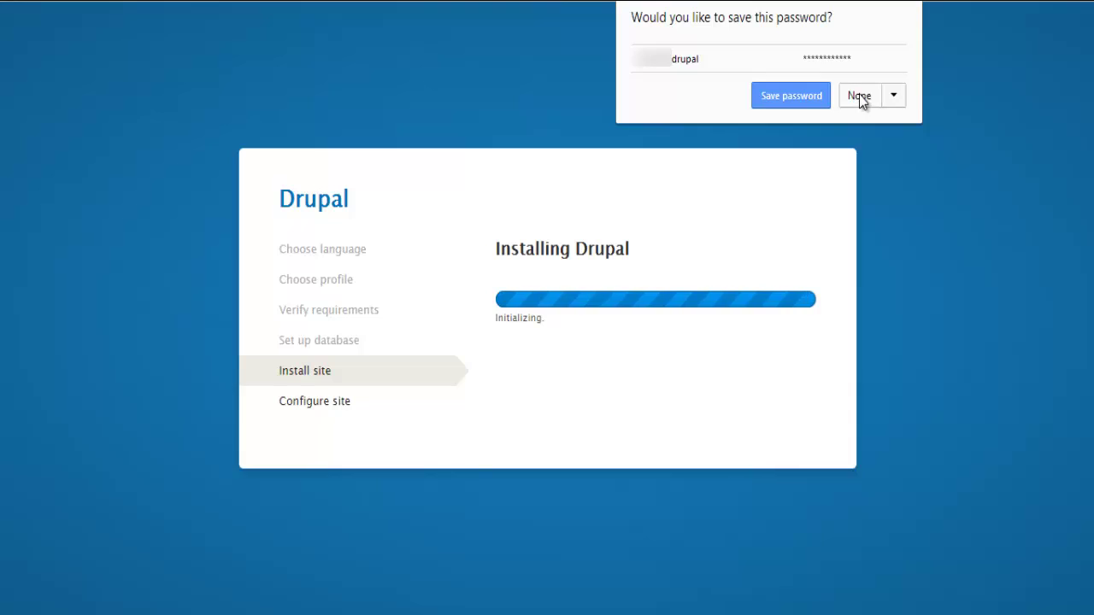
click(859, 97)
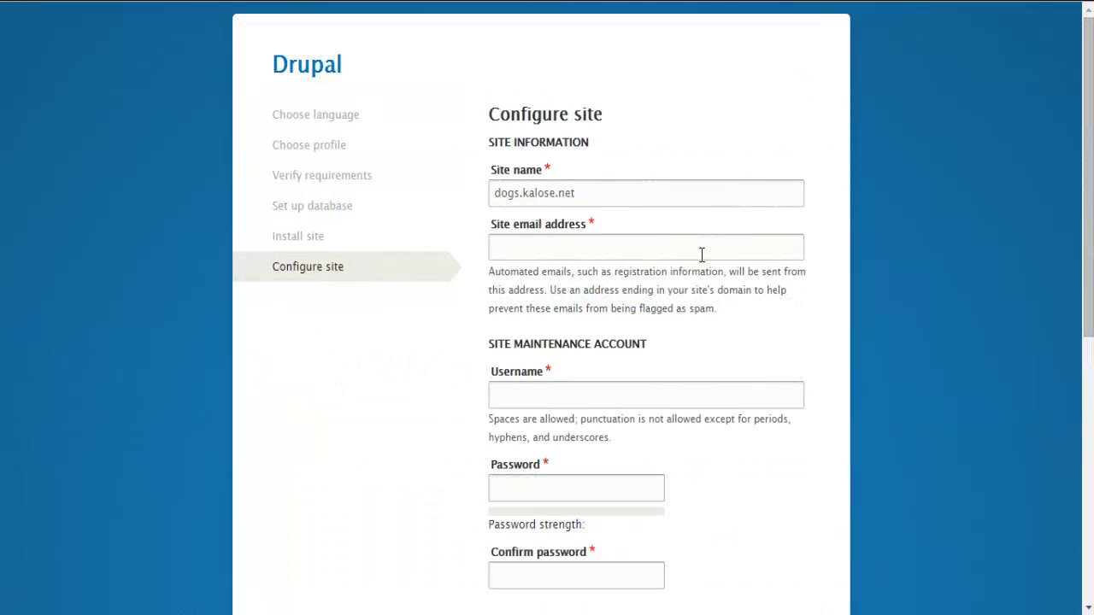
Step: Switch to the dogs site's configuration, set the site name to Dogs and fill in the site email address
triple_click(672, 193)
text(D)
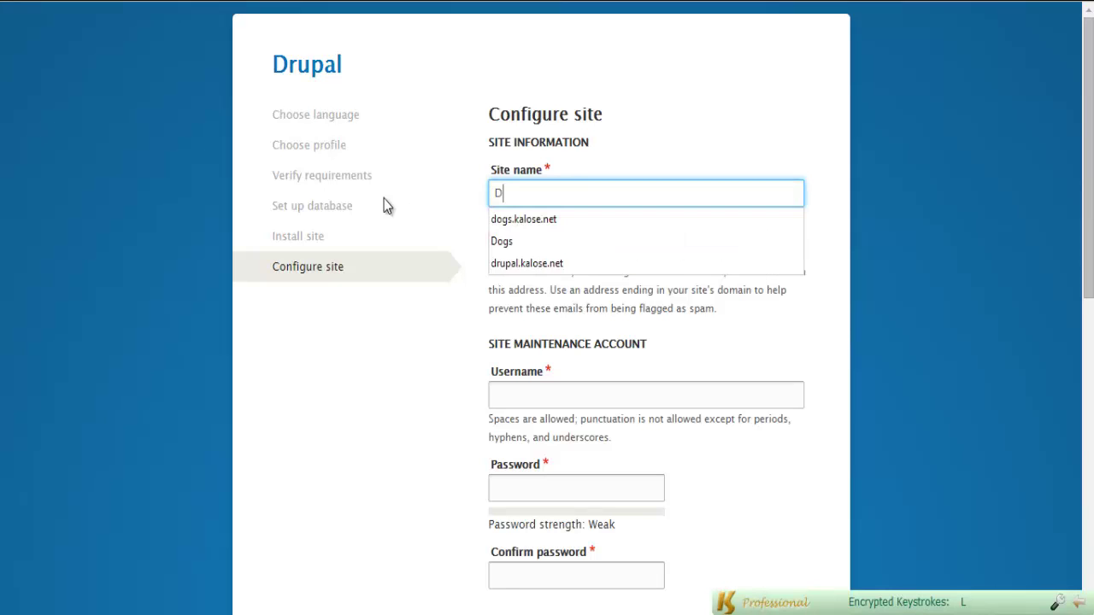
text(ogs)
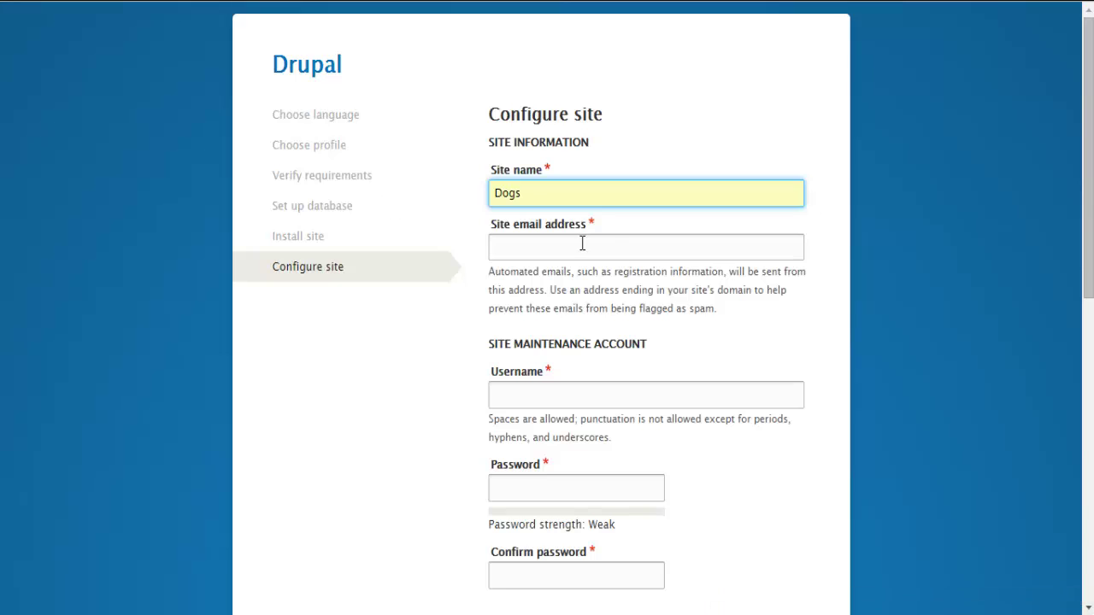
click(610, 251)
text(asd)
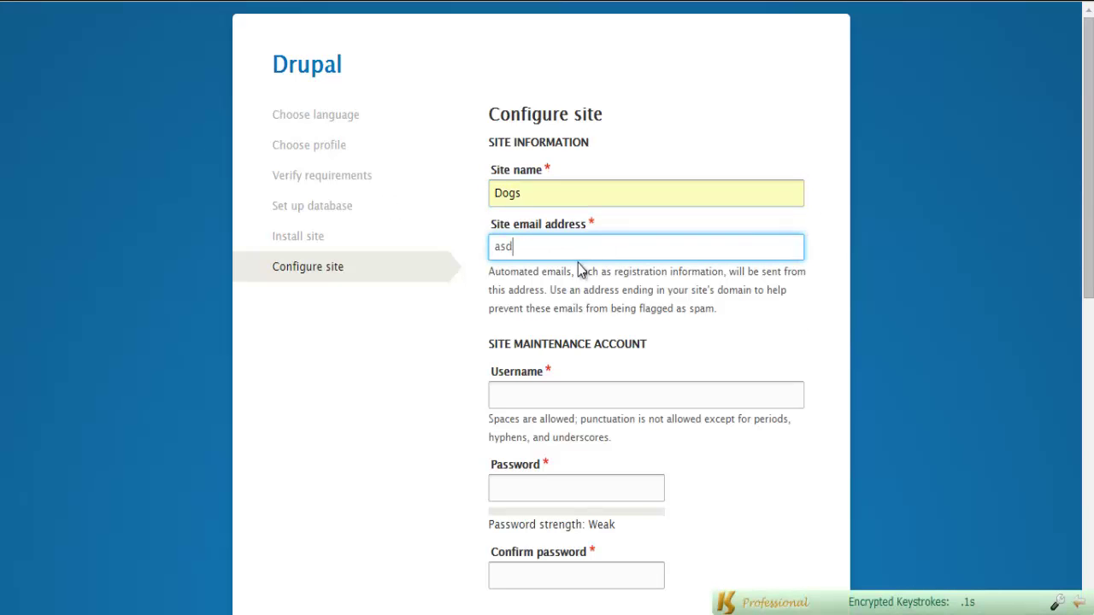
key(BackSpace)
text(d)
click(581, 272)
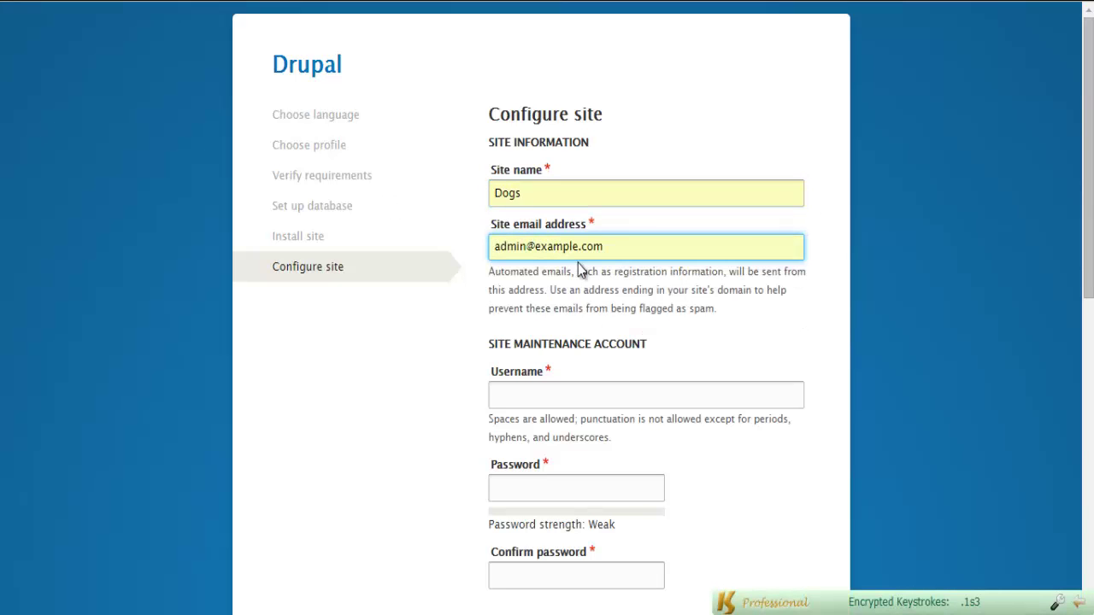
Step: Enter the dogs site's maintenance account username and password, and confirm the password
click(684, 391)
text(Akshay2598)
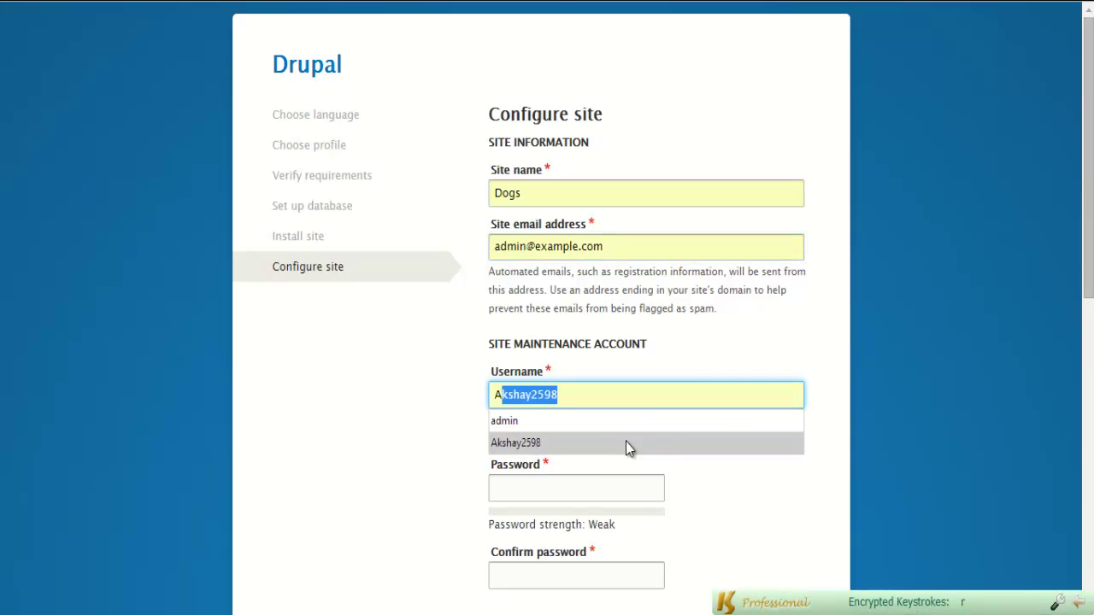
click(627, 443)
click(626, 481)
text(*******)
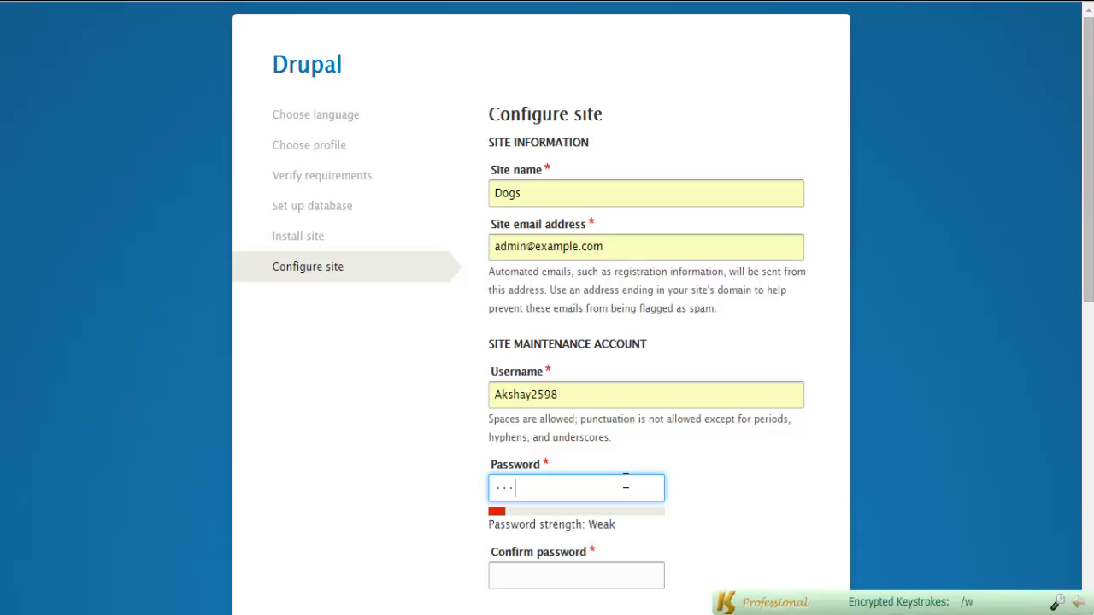
text(*)
key(Tab)
text(********)
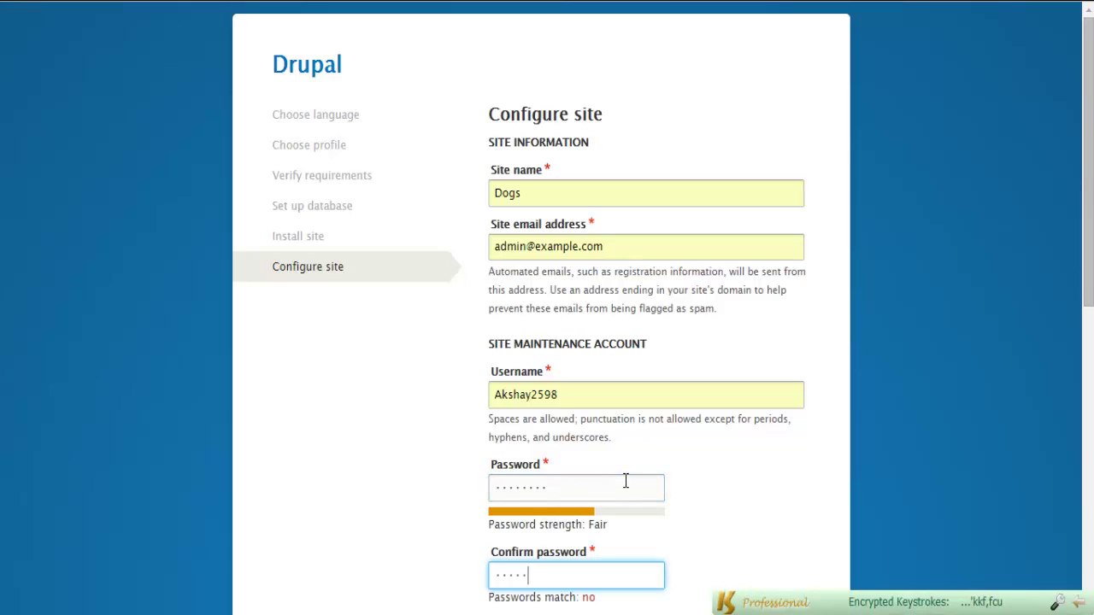
Step: Review the dogs site's account email address and set the default country to United States
scroll(625, 481, down, 3)
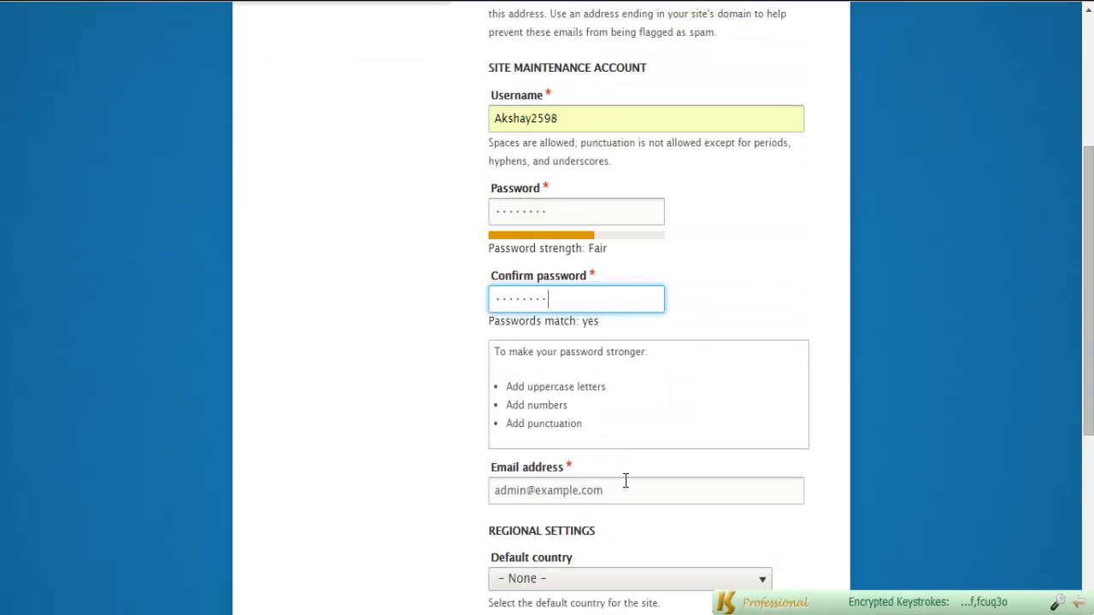
scroll(625, 481, down, 2)
drag(646, 305, 447, 301)
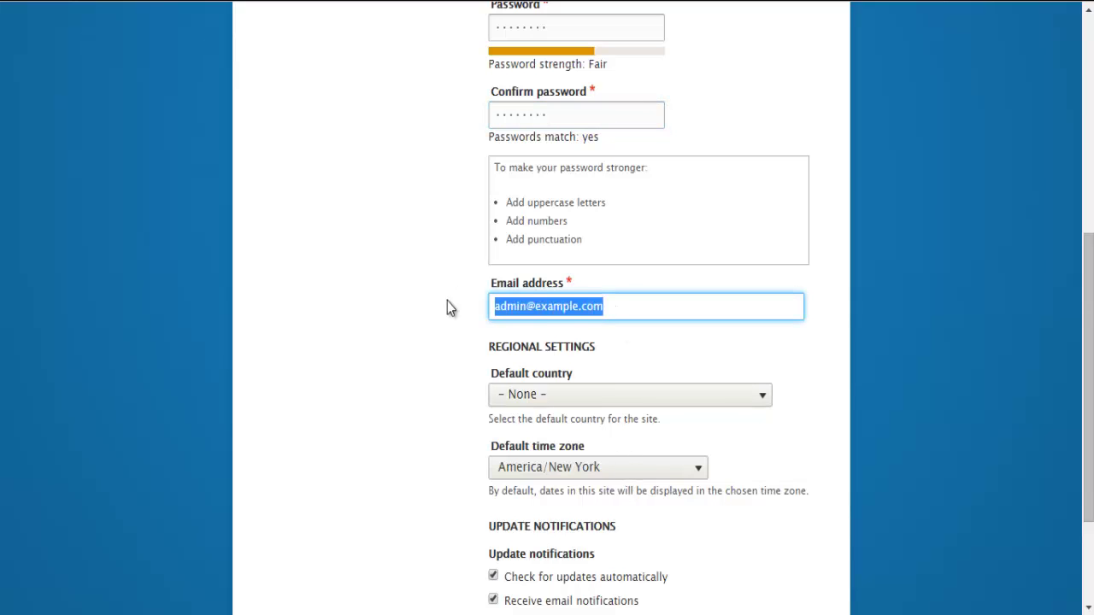
click(450, 308)
scroll(447, 320, down, 1)
click(555, 304)
key(u)
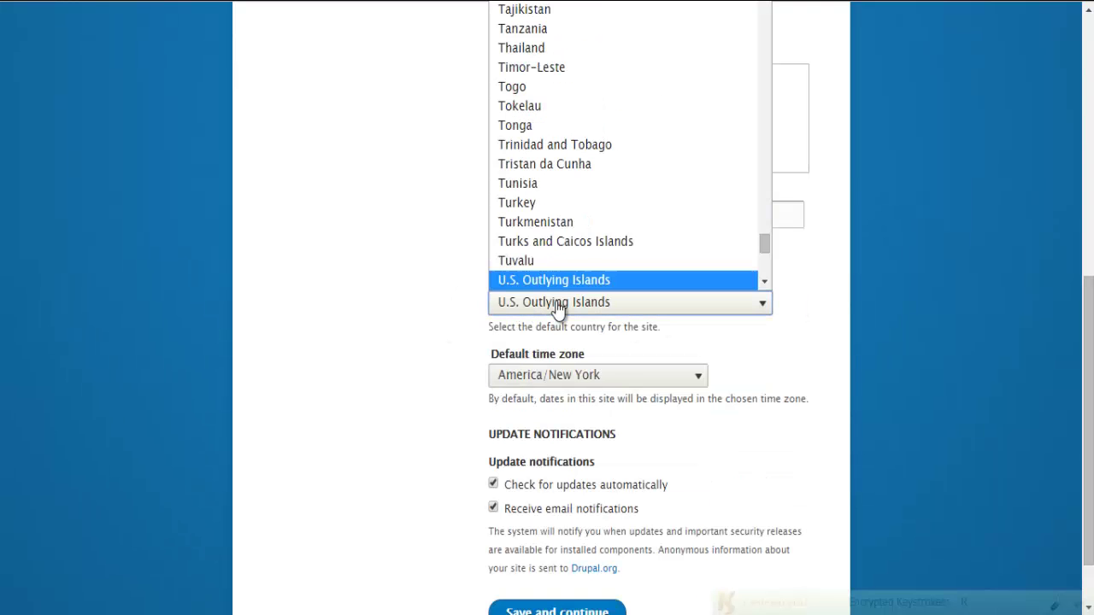
key(n)
key(Down)
key(Down)
key(Return)
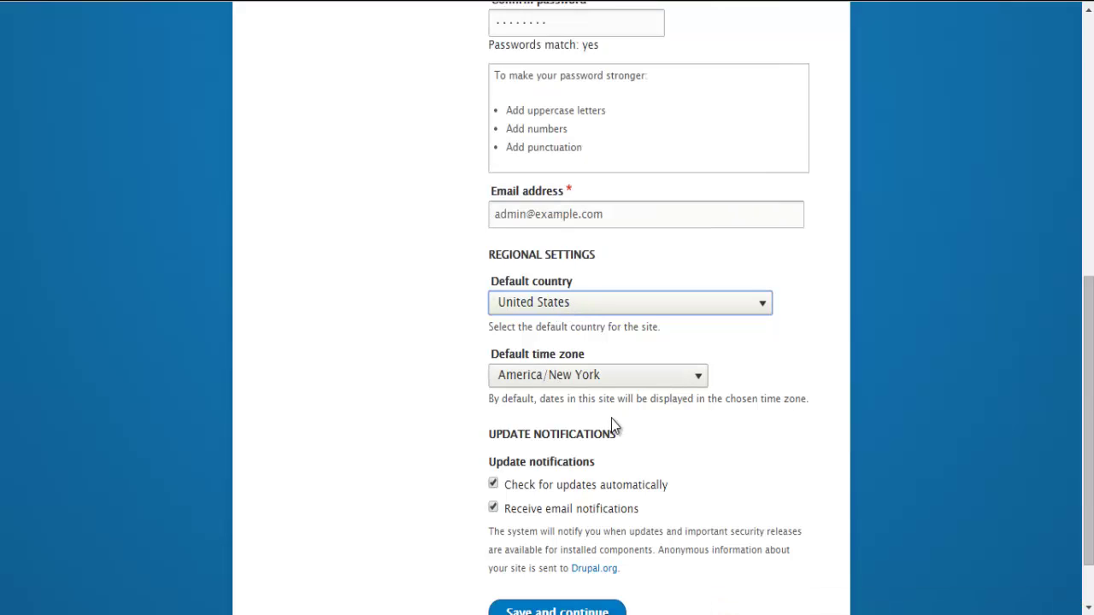
Step: Turn off email notifications for the dogs site and save its configuration
scroll(735, 479, down, 1)
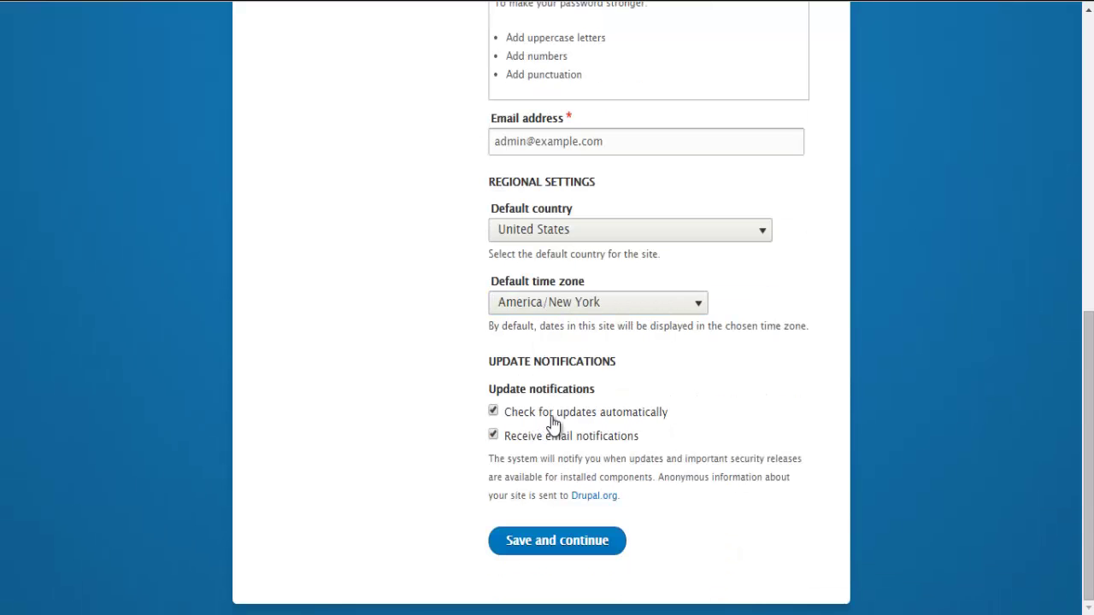
click(496, 436)
click(562, 550)
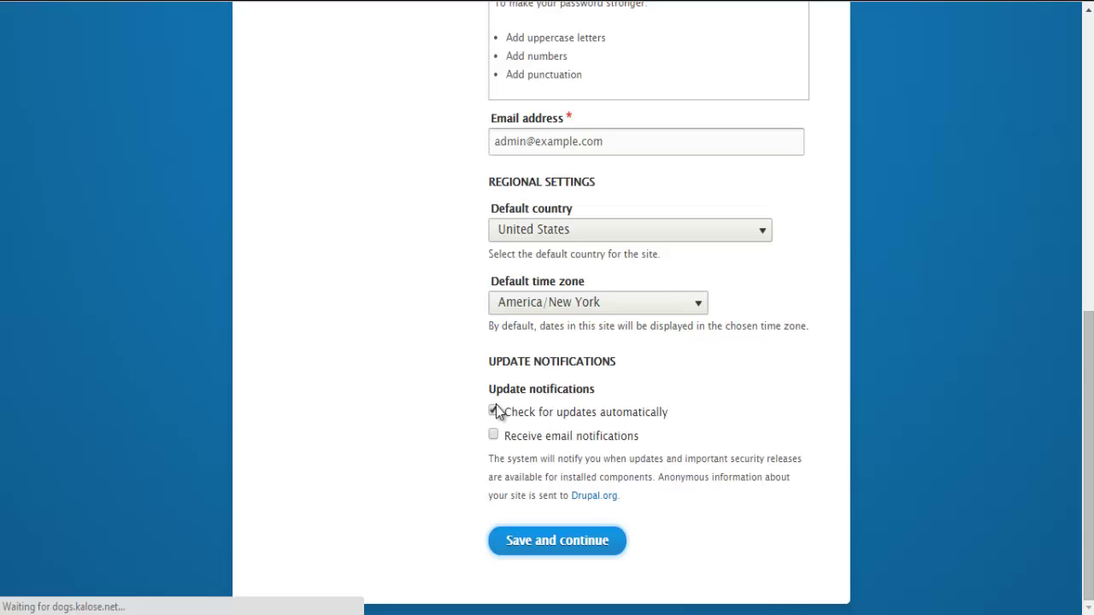
scroll(816, 312, up, 8)
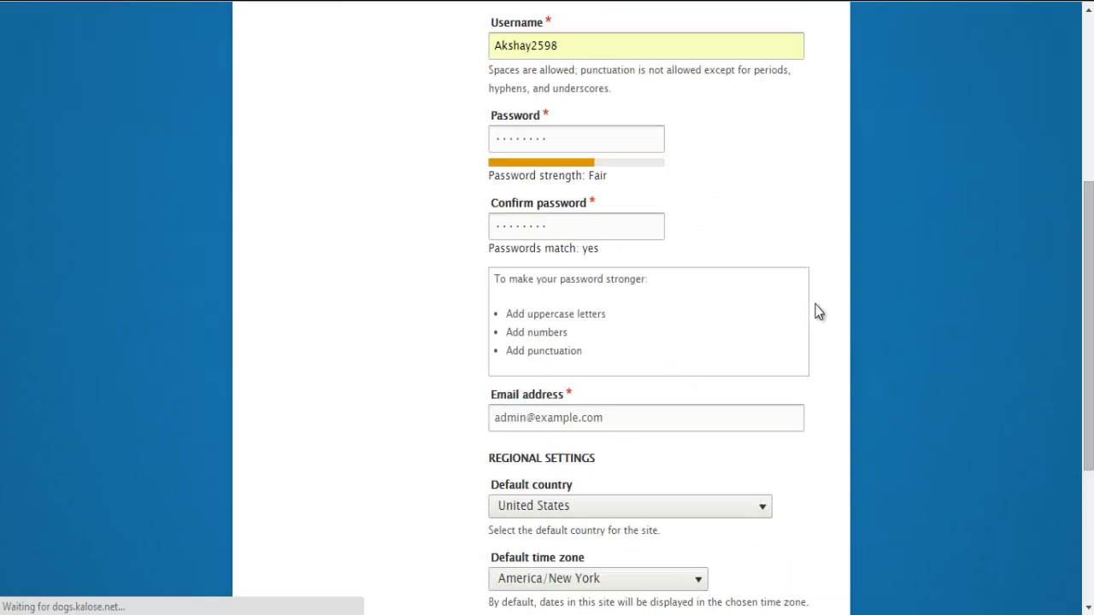
scroll(816, 312, down, 8)
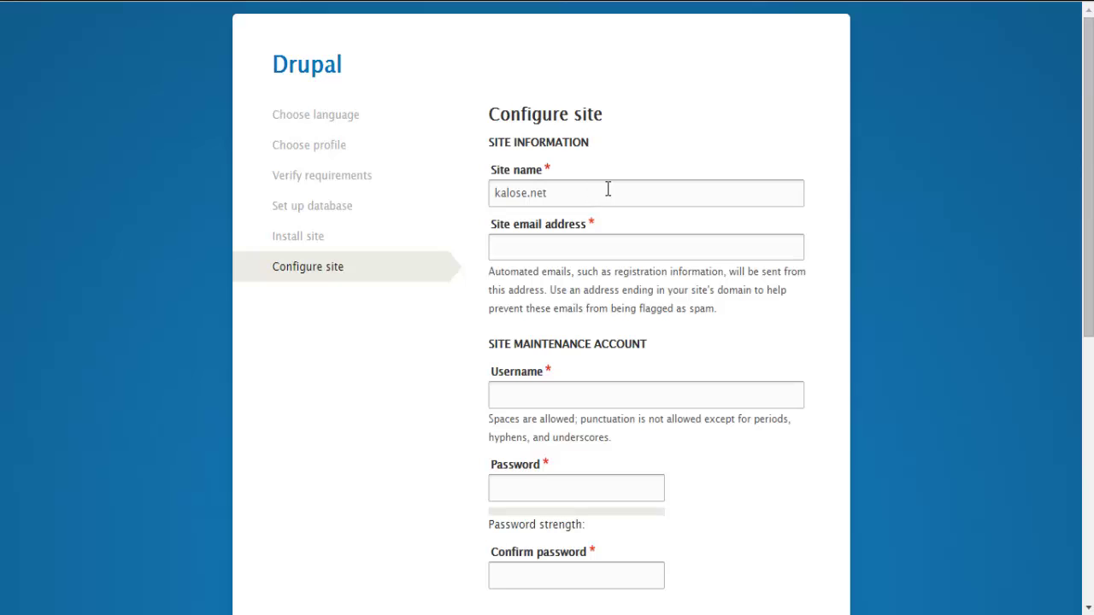
Step: Switch to the cats site's configuration, set the site name to Cats and fill in the site email address
drag(608, 189, 449, 192)
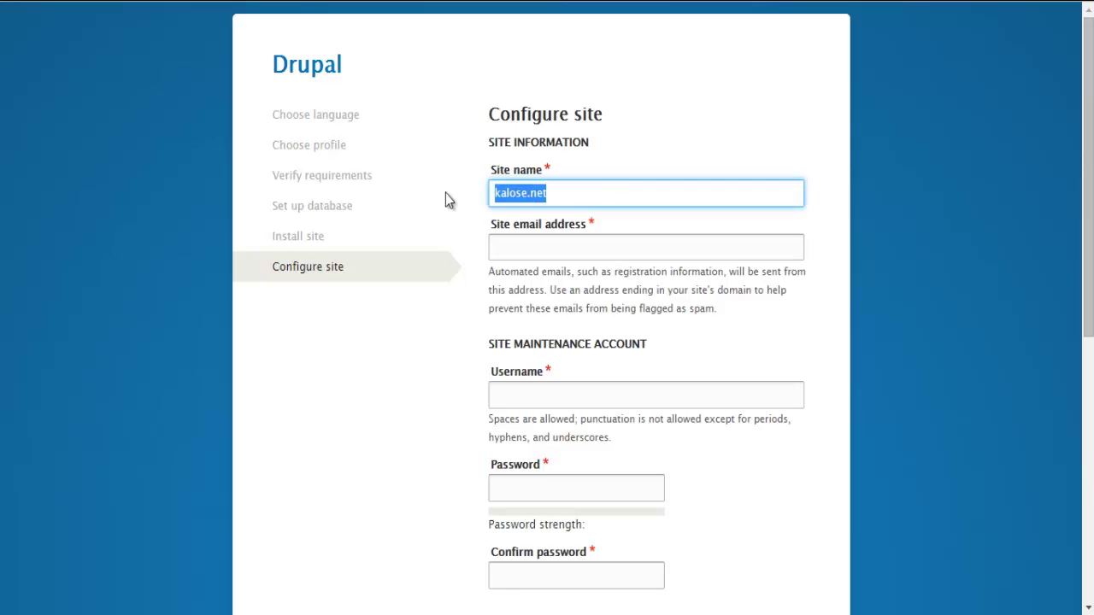
text(Cats)
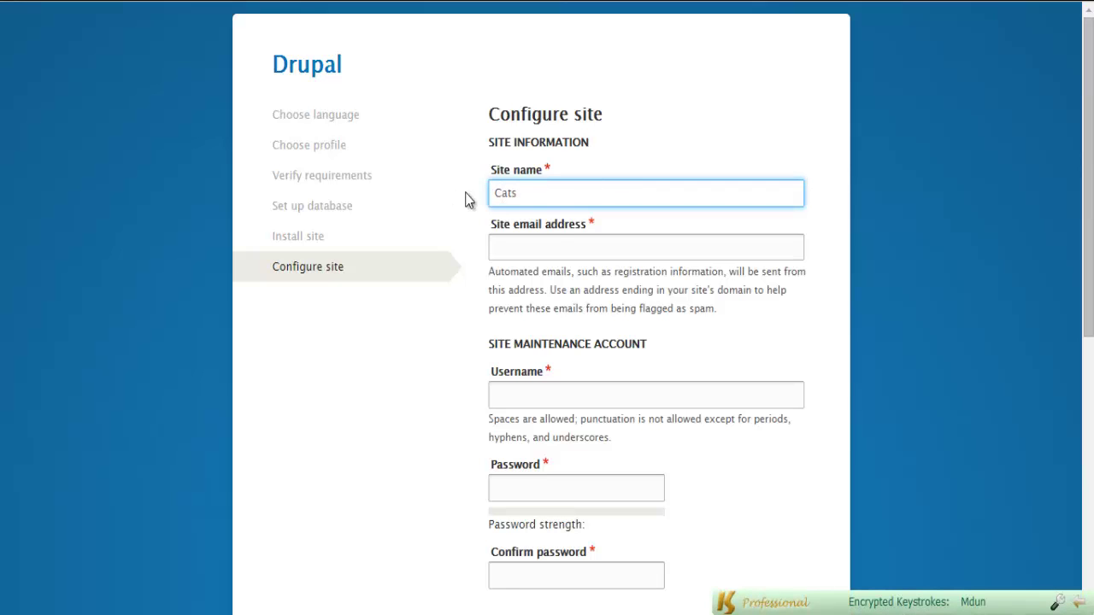
click(559, 243)
text(ad)
click(552, 272)
Step: Enter the cats site's maintenance account username and password, and confirm the password
click(598, 395)
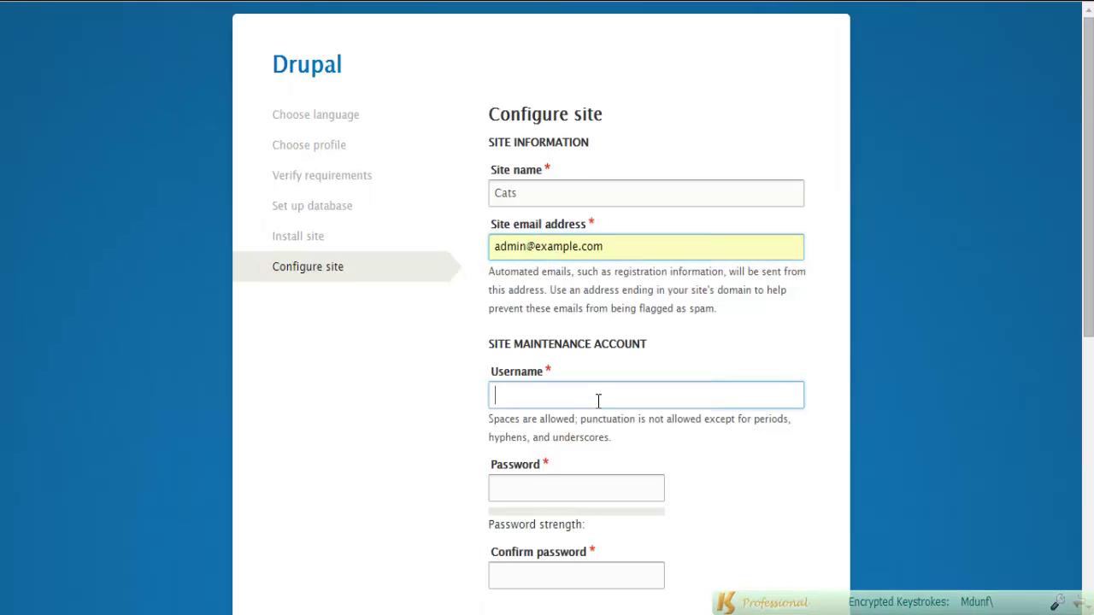
text(a)
click(567, 443)
scroll(566, 436, down, 2)
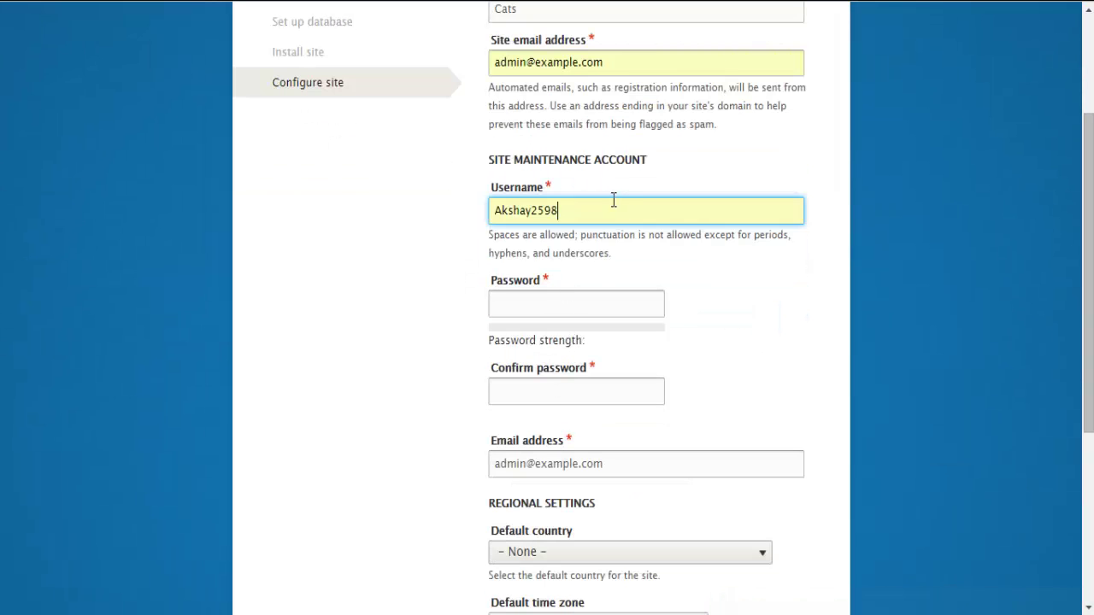
drag(610, 205, 421, 208)
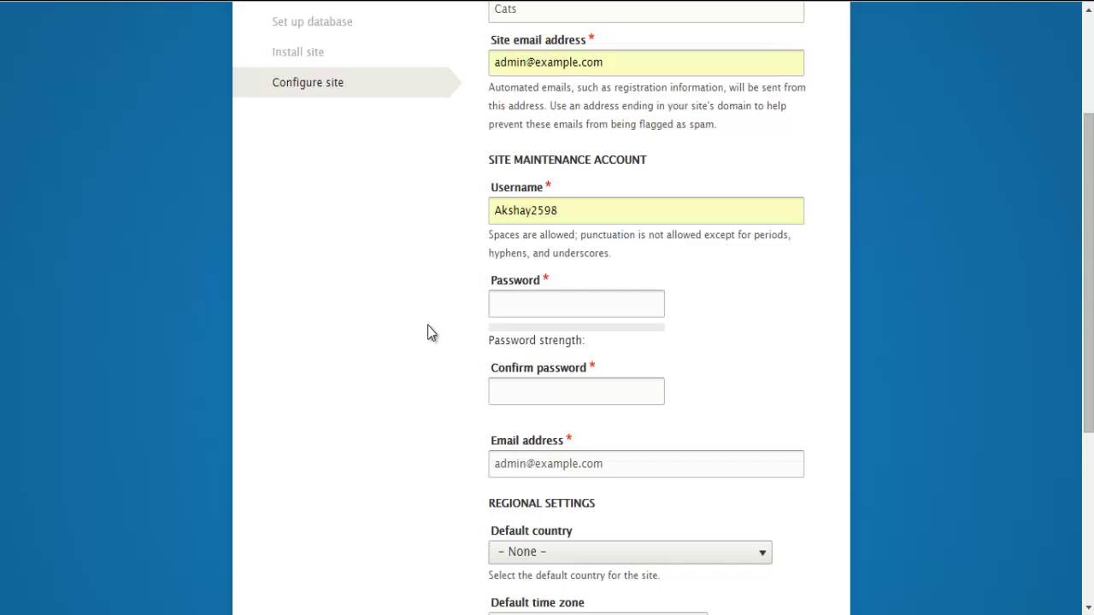
click(598, 299)
text(password)
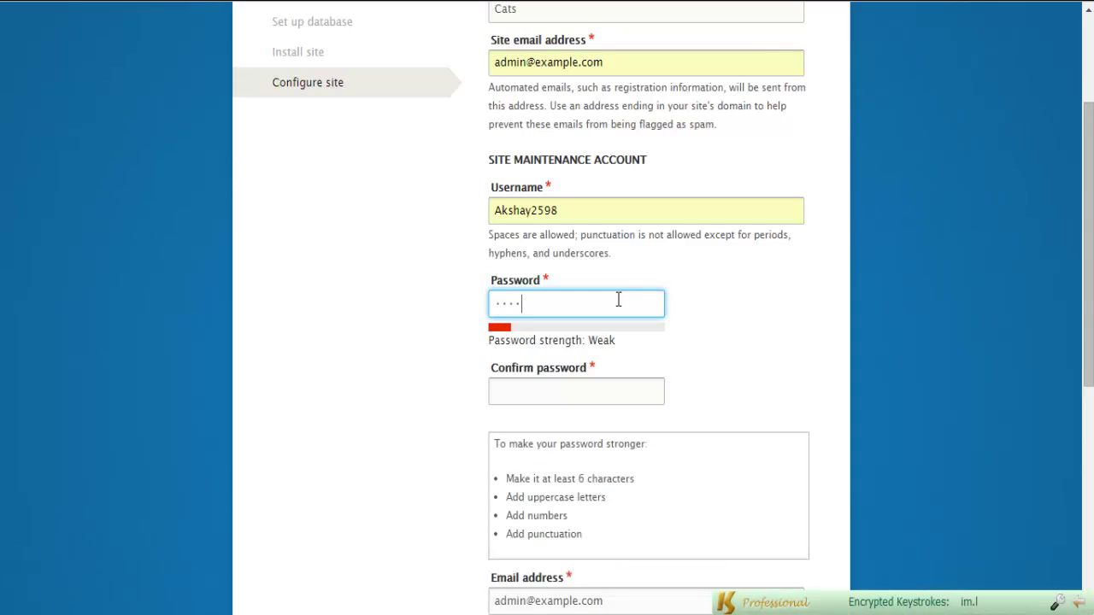
key(Tab)
text(password)
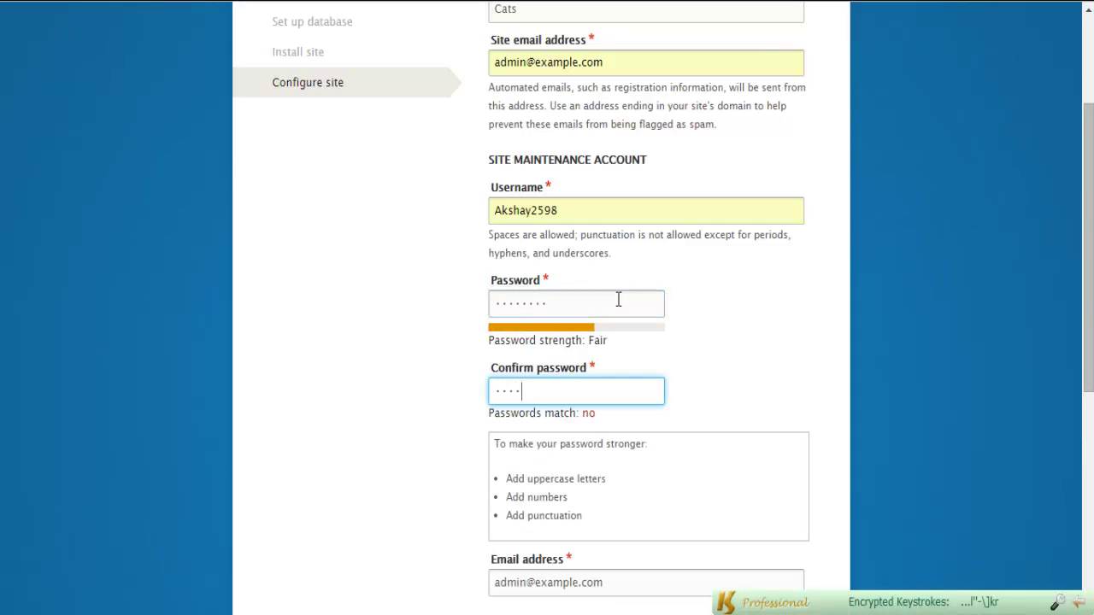
Step: Set the cats site's default country to United States in the regional settings
scroll(618, 299, down, 4)
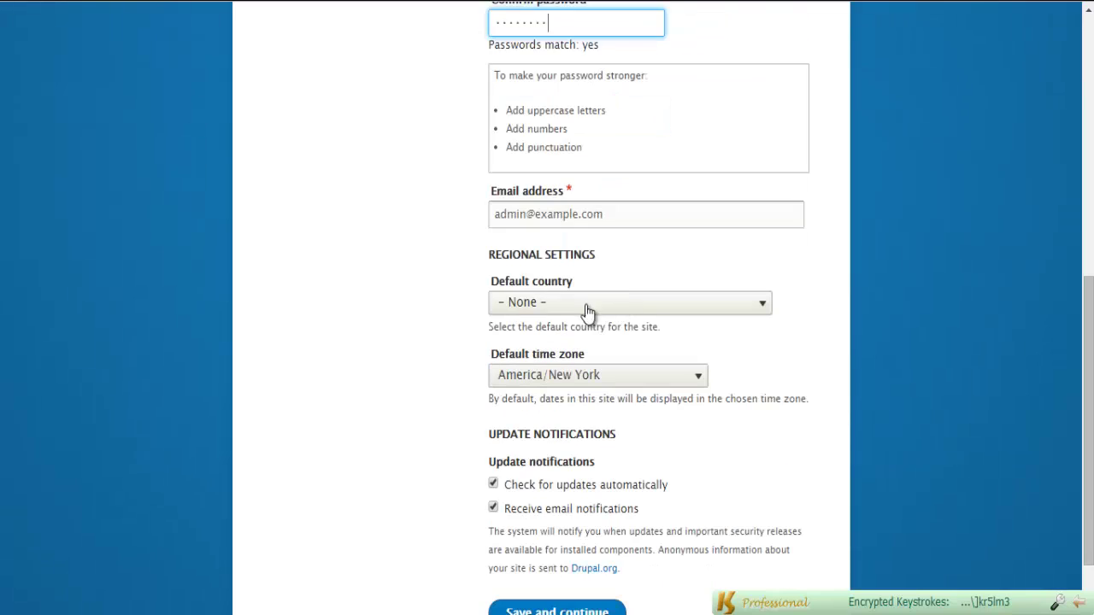
click(579, 310)
text(united k)
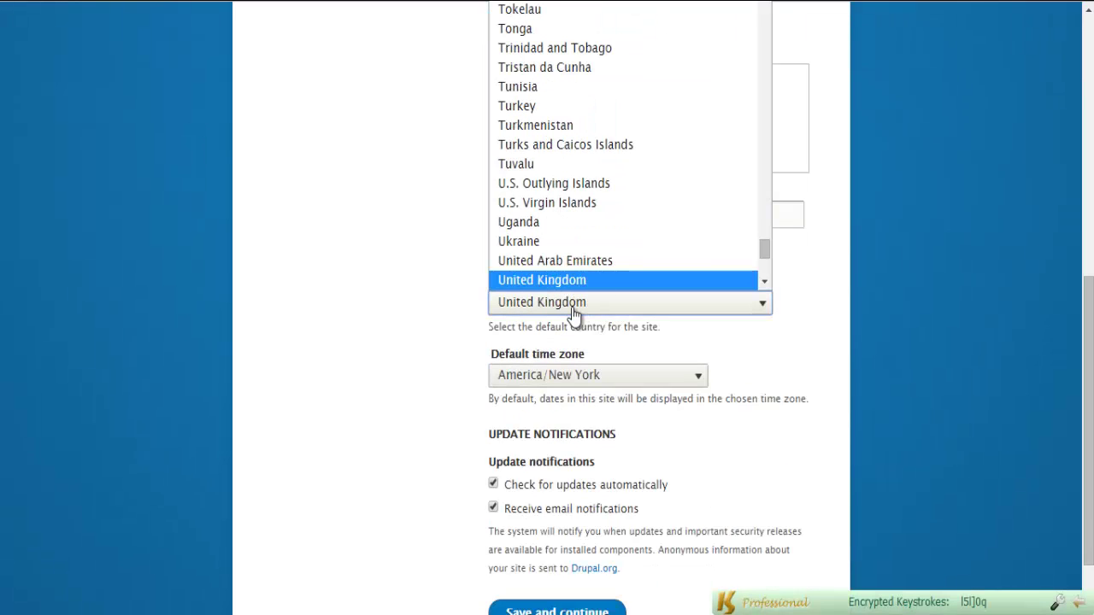
key(Down)
key(Return)
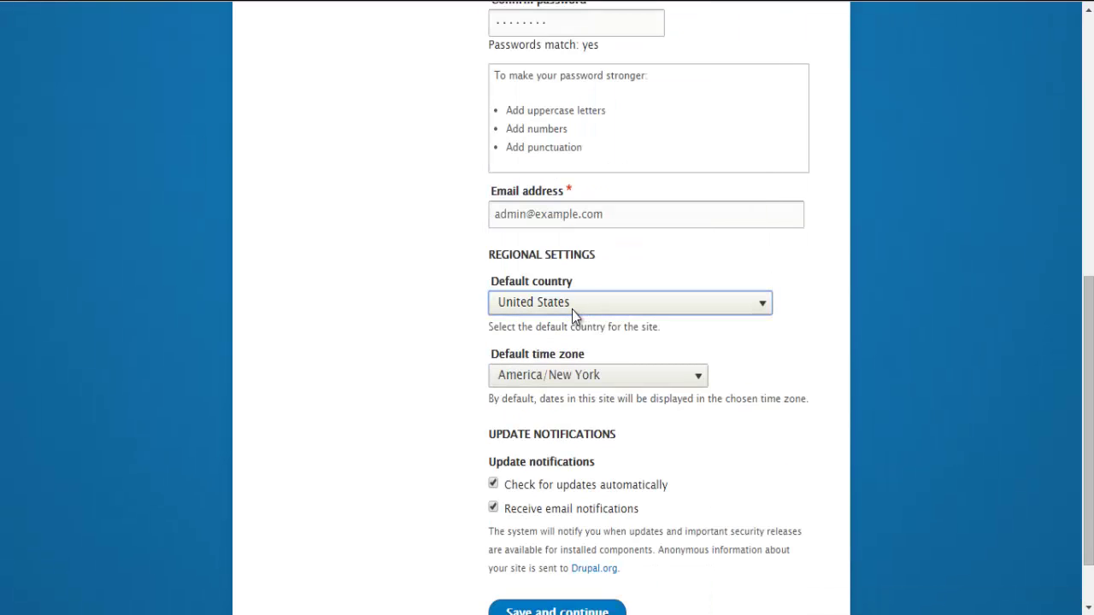
Step: Turn off email notifications for the cats site and save its configuration to finish the installation
click(572, 511)
scroll(582, 522, down, 1)
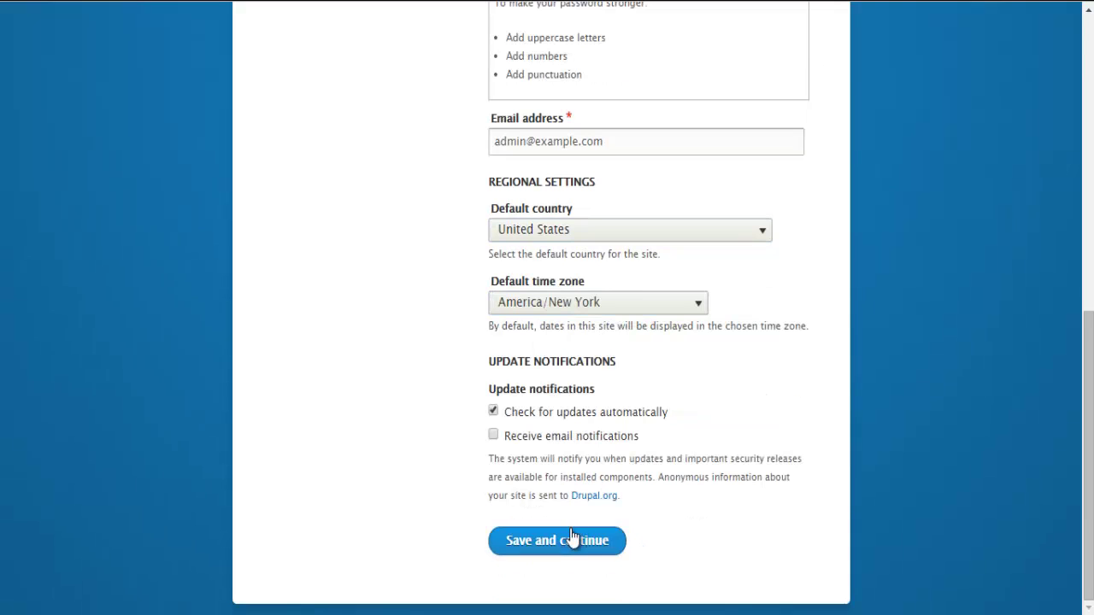
click(572, 538)
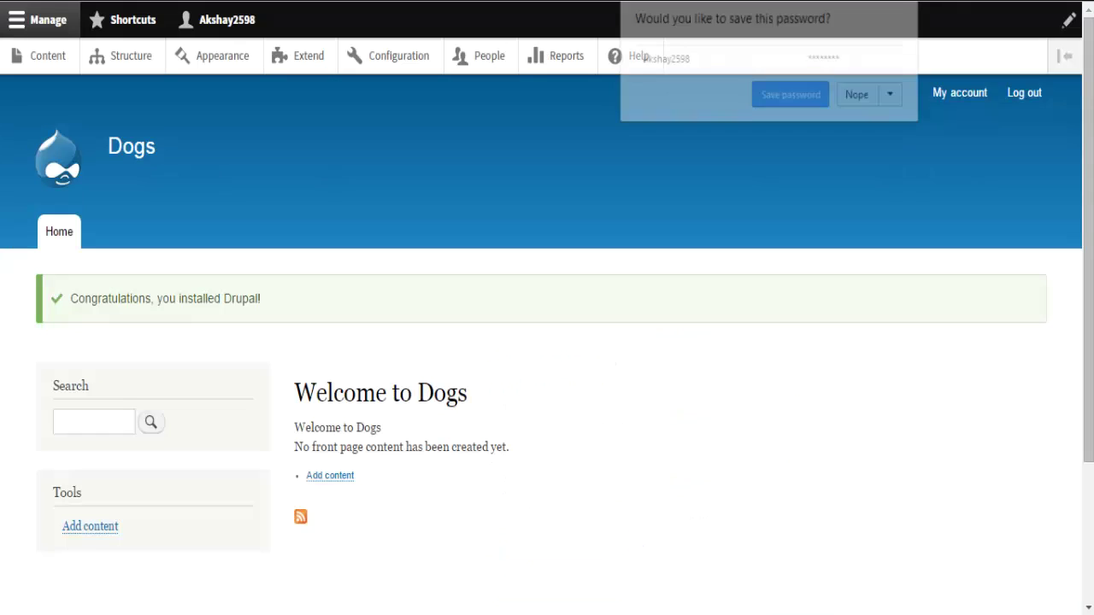
Step: Decline saving the password and look over the dogs site's home page and Configuration page
click(863, 96)
scroll(358, 377, down, 3)
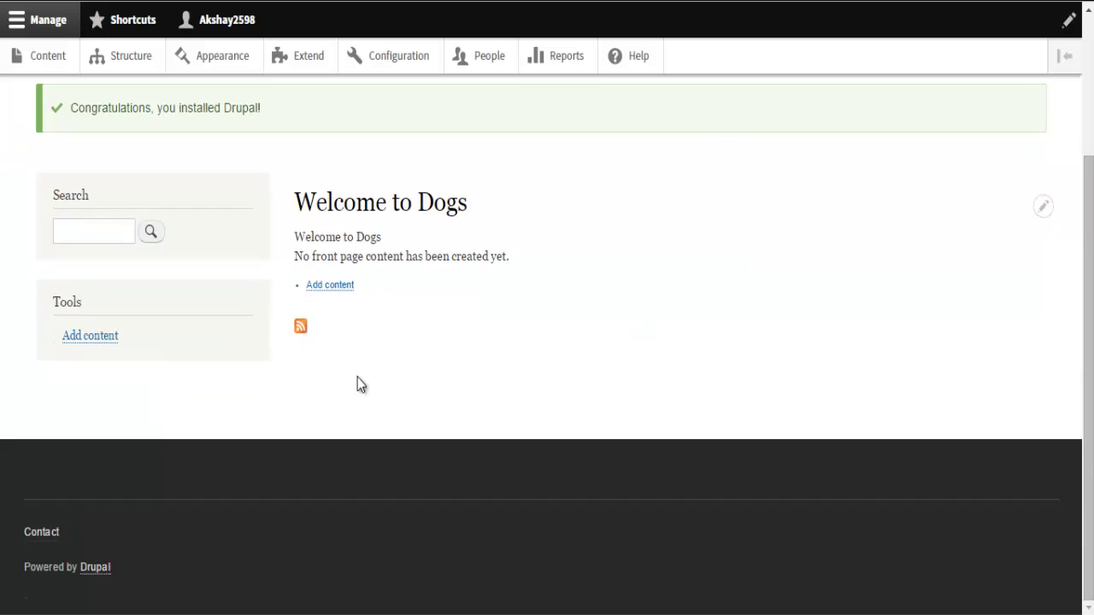
scroll(357, 377, up, 3)
click(414, 62)
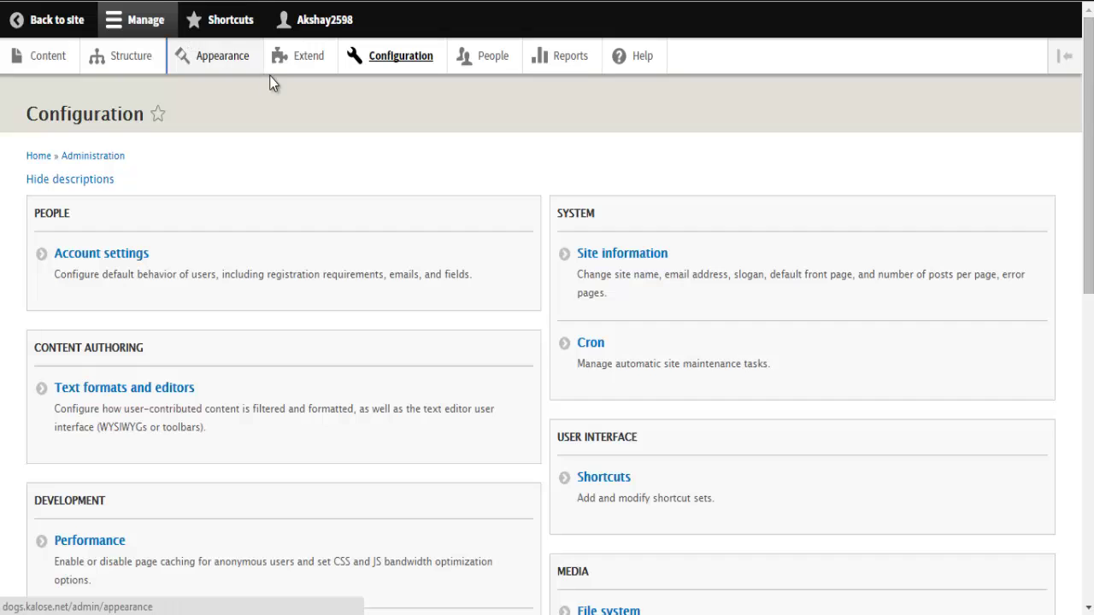
Step: Install the Stark 8.0.0-beta3 theme on the dogs site and set it as the default theme
click(254, 70)
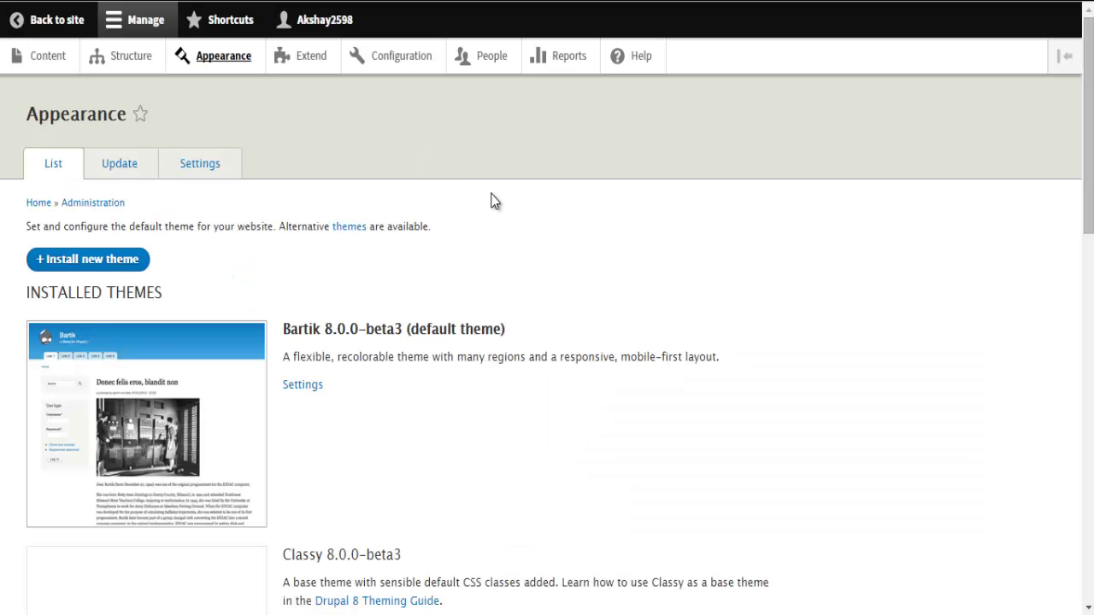
scroll(492, 198, down, 10)
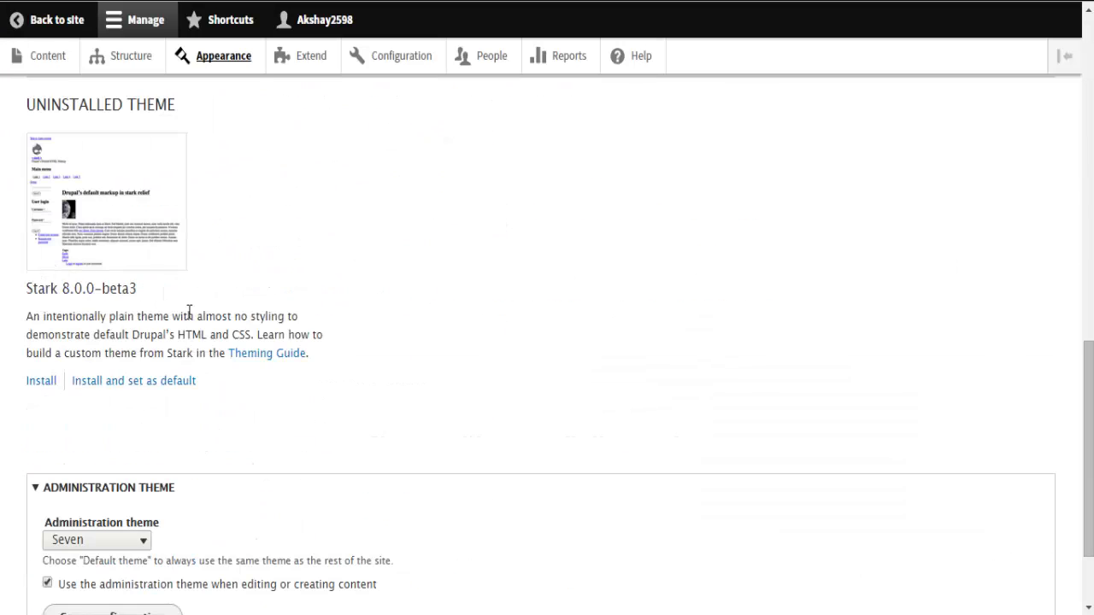
click(53, 385)
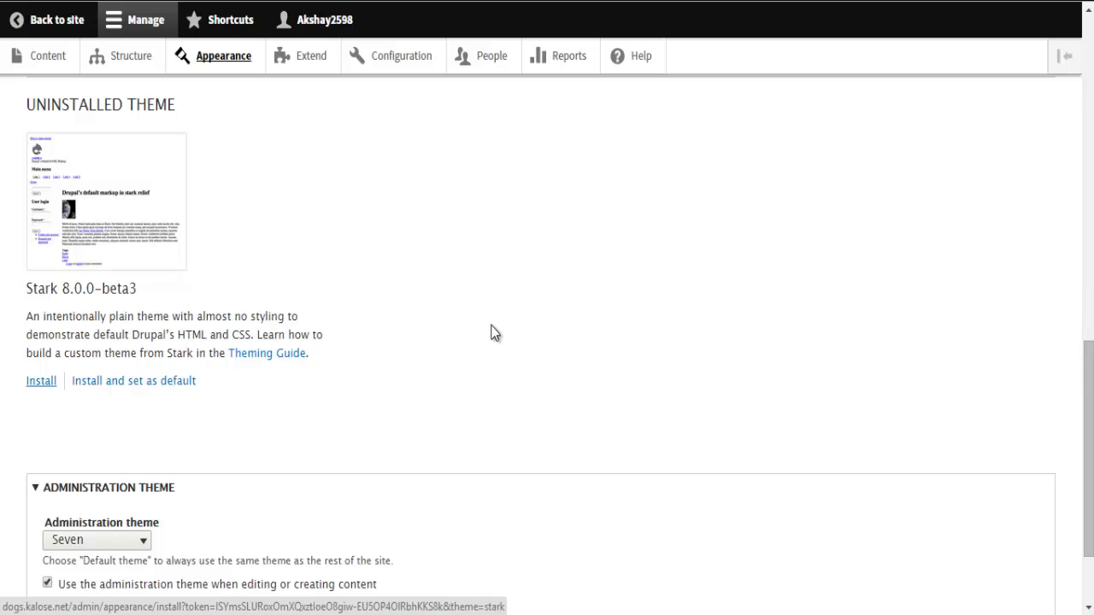
scroll(487, 335, down, 6)
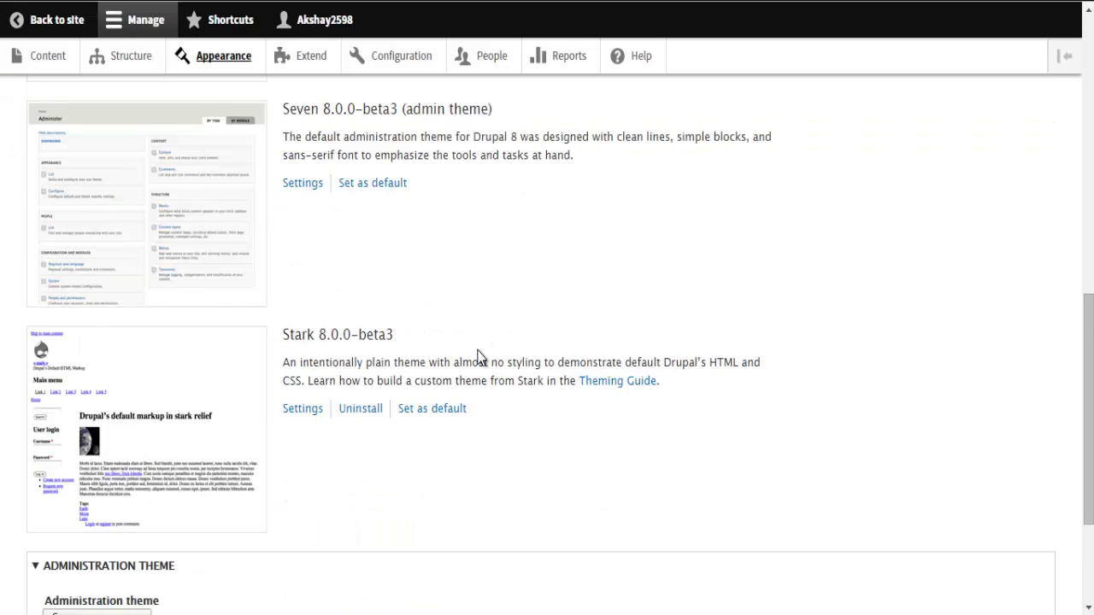
scroll(475, 346, down, 1)
click(442, 315)
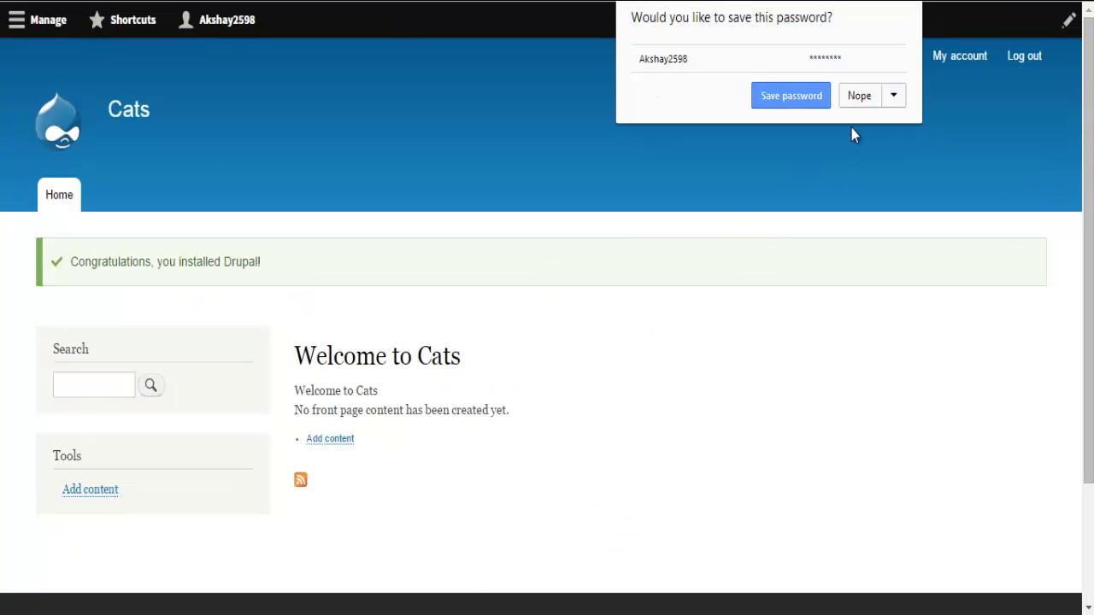
Step: Decline saving the password for the cats site and look over its home page down to the footer
click(859, 96)
scroll(776, 174, down, 3)
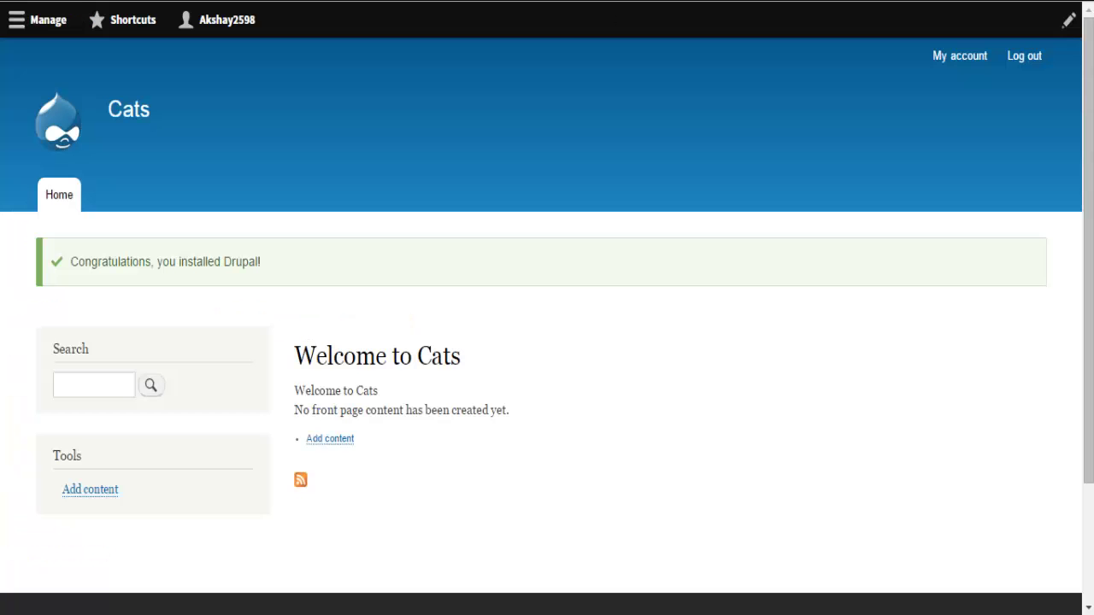
scroll(619, 290, down, 3)
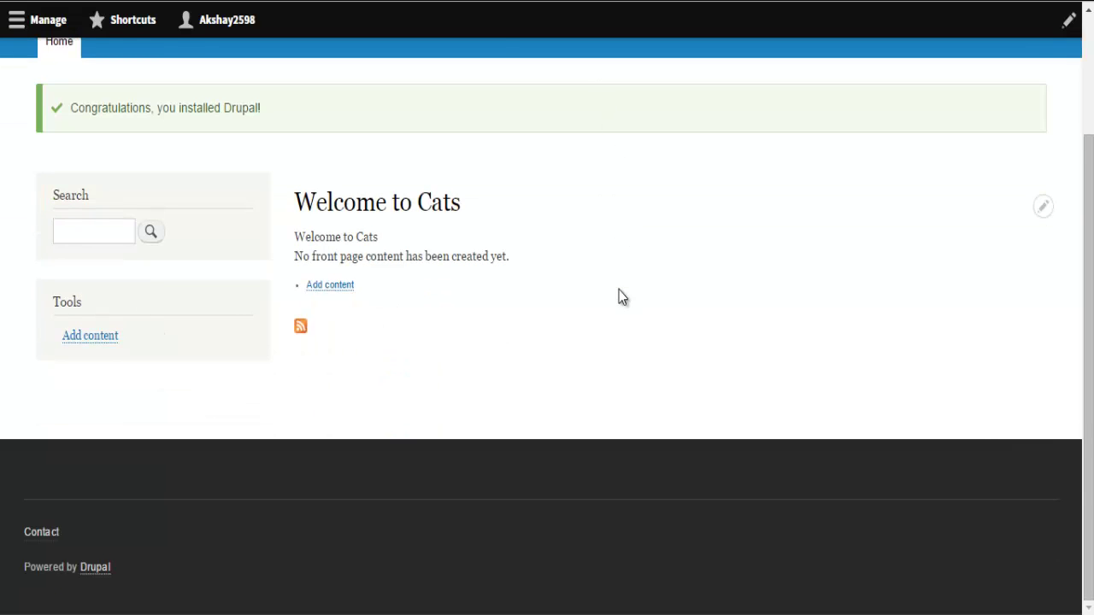
scroll(622, 297, up, 3)
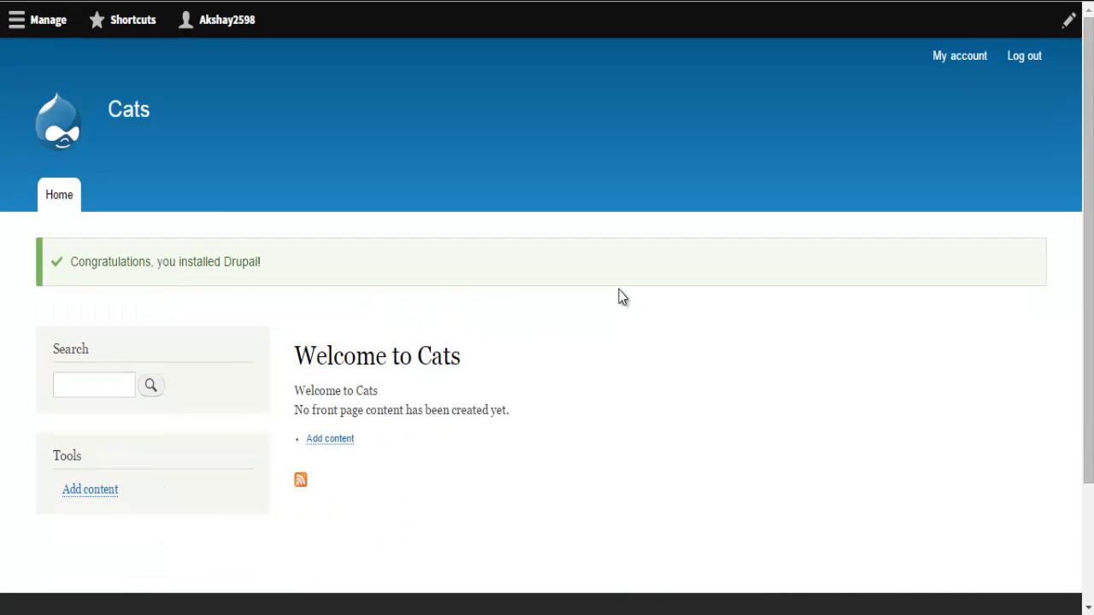